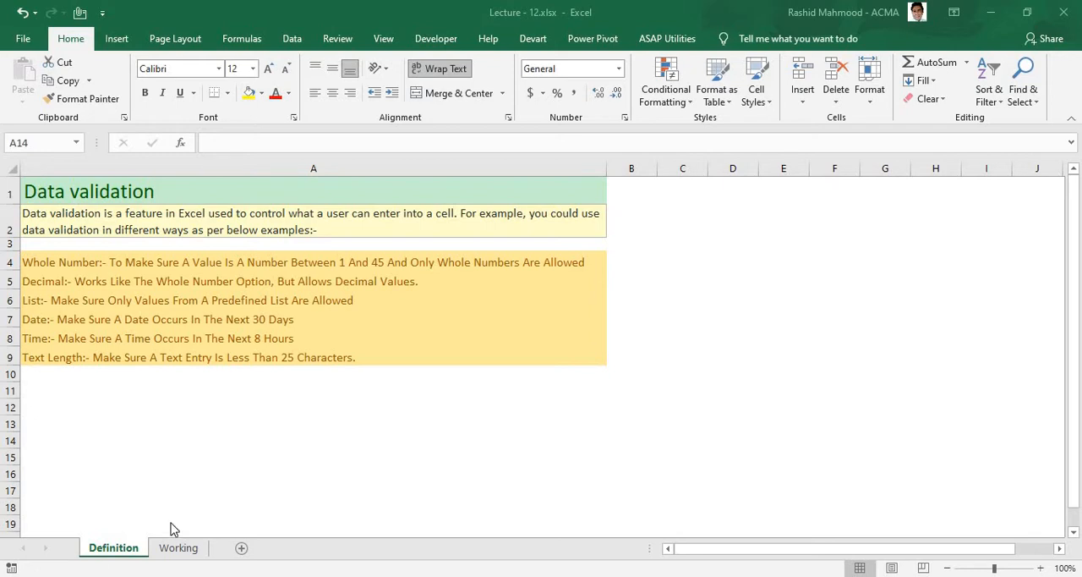
Step: Open the Working sheet and enter 50000 in H3 and 5000 in I3, on the Whole Number row
click(178, 548)
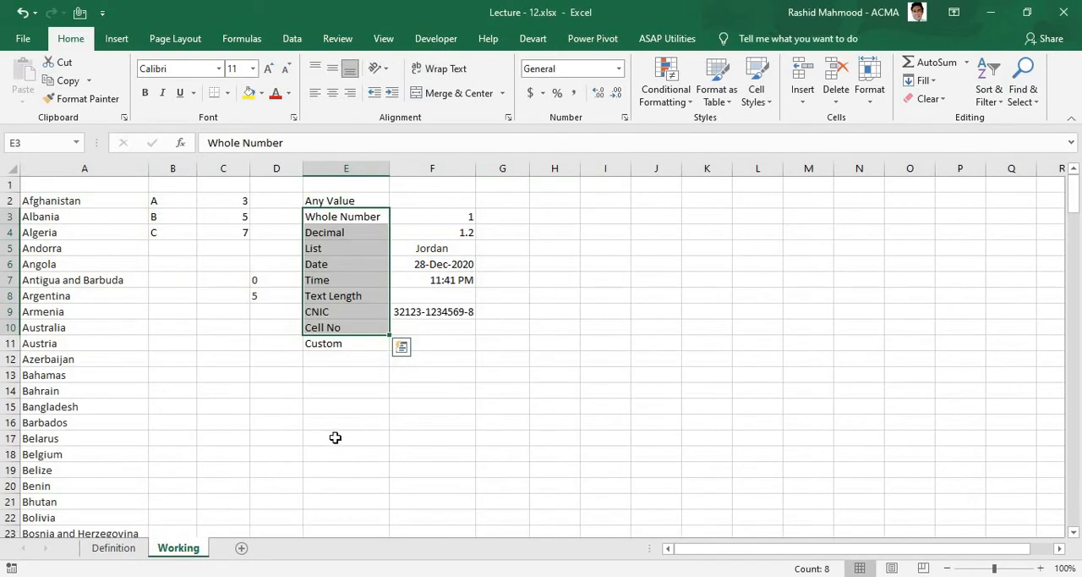
click(343, 436)
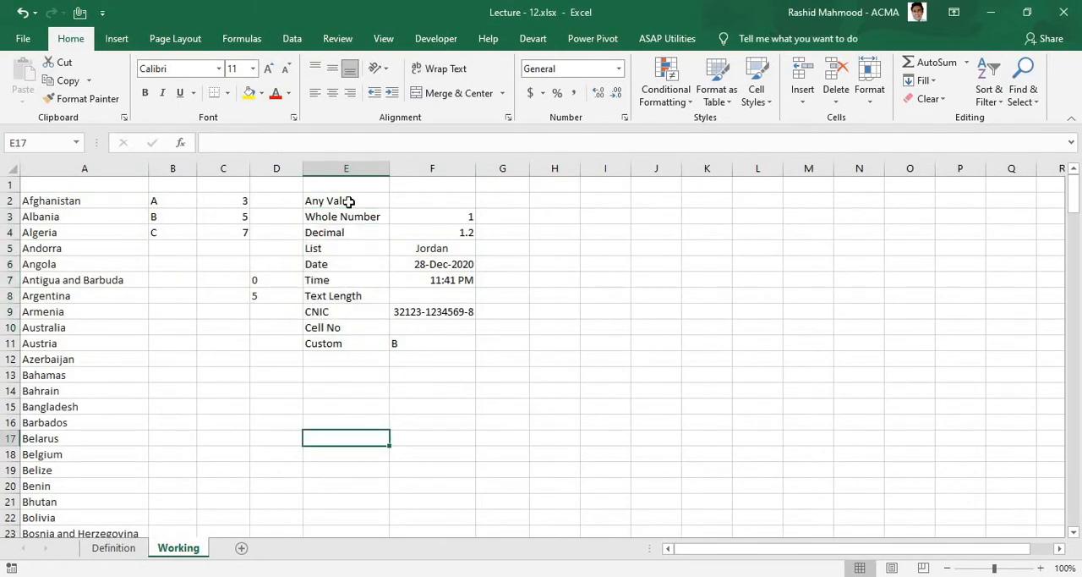
click(347, 200)
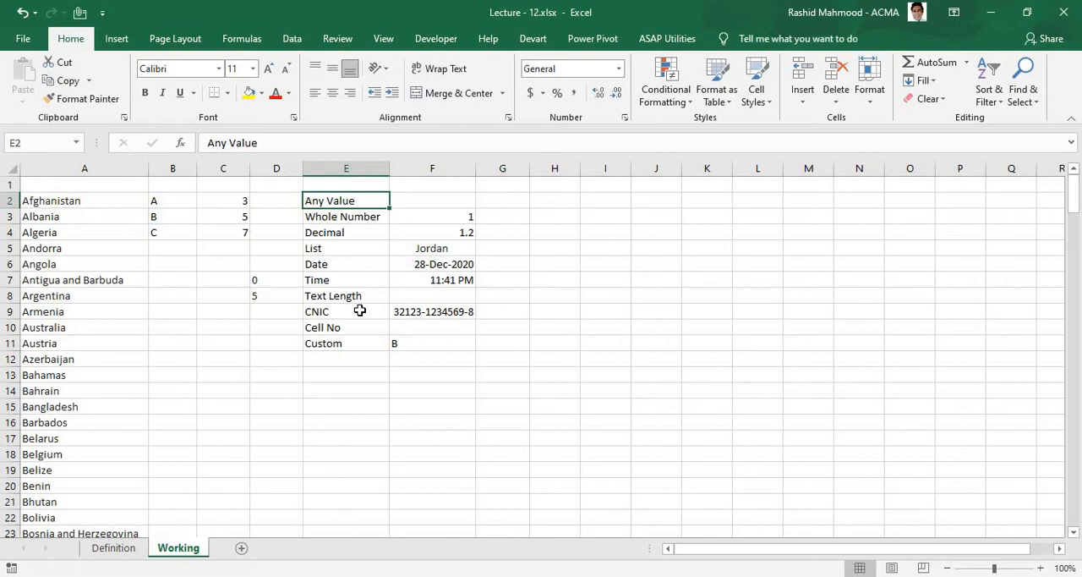
key(Down)
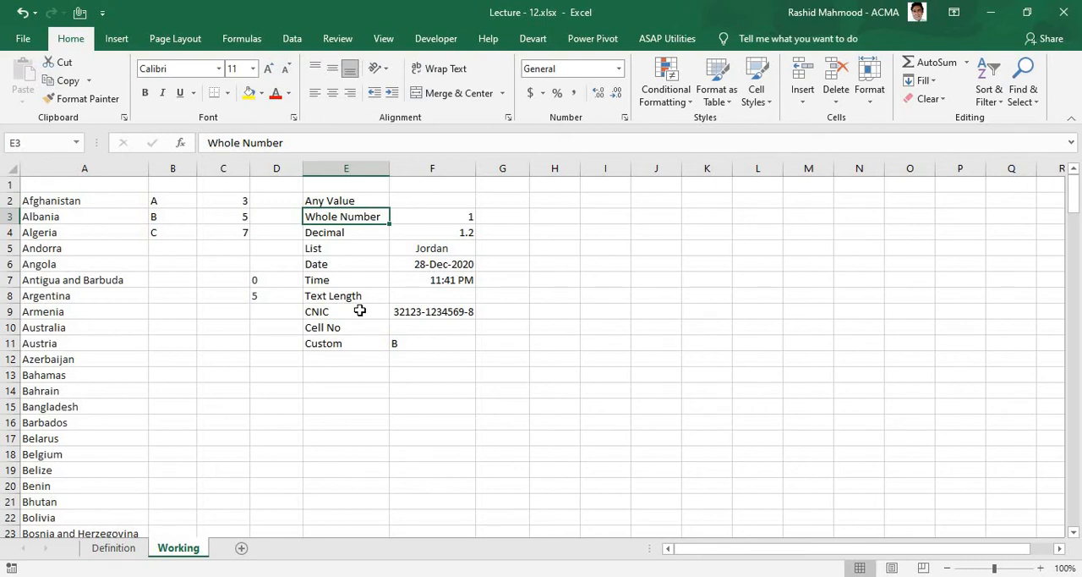
key(Right)
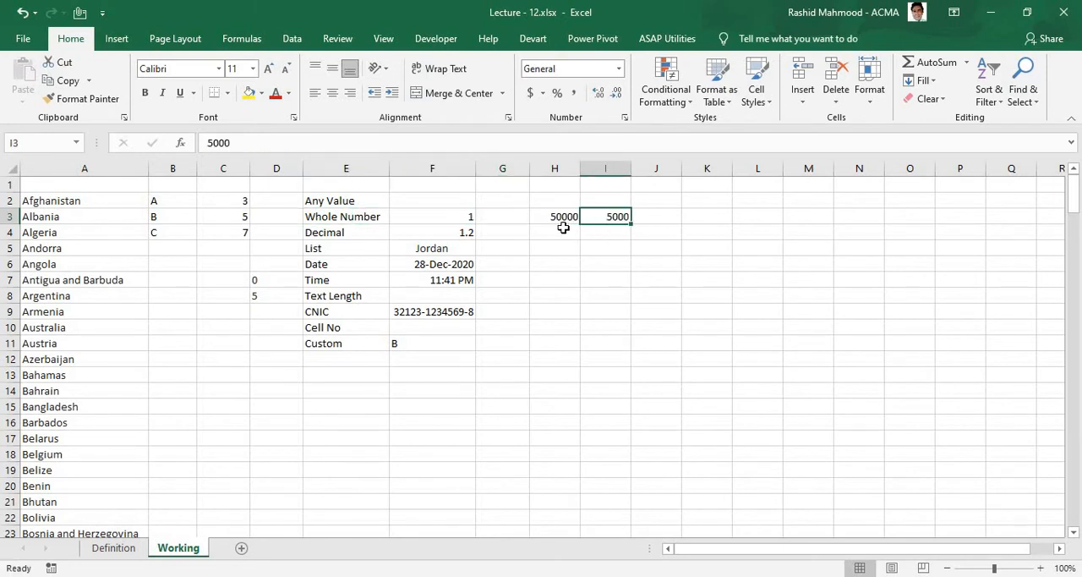
Step: Start a data validation rule for cell K3 that allows only whole numbers
click(709, 216)
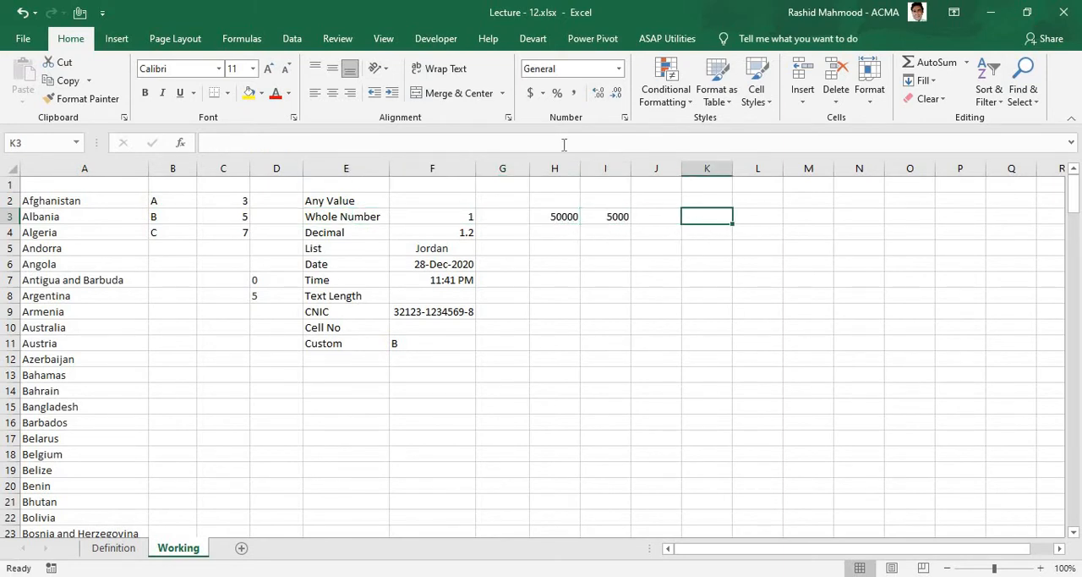
click(292, 38)
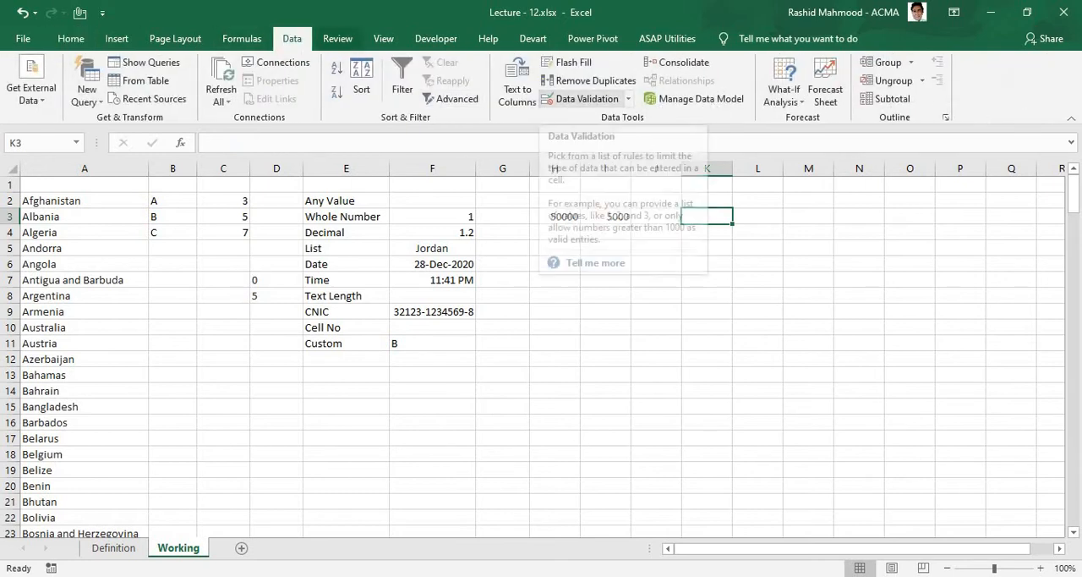
click(627, 100)
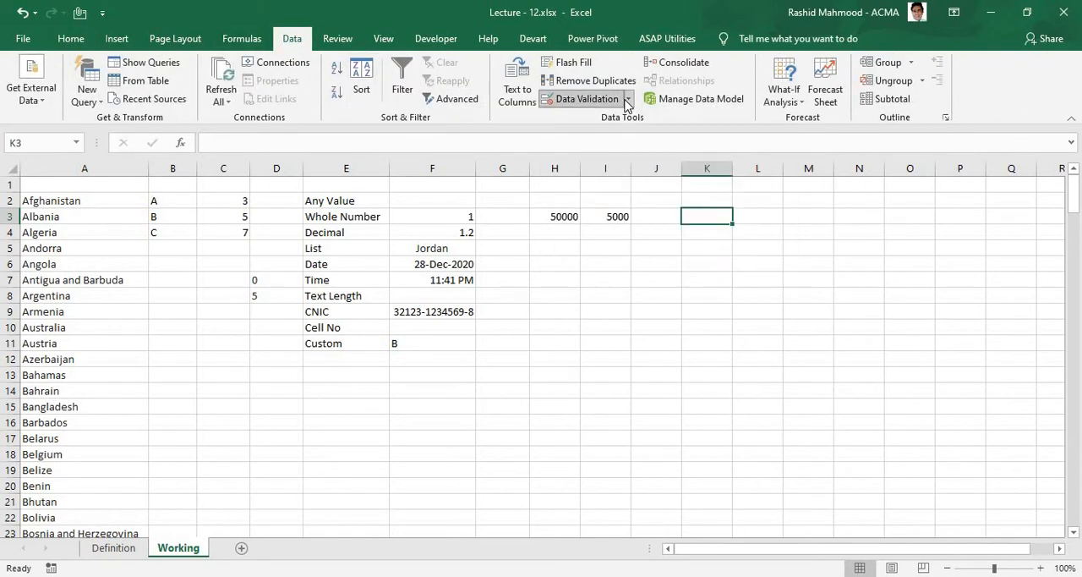
click(621, 119)
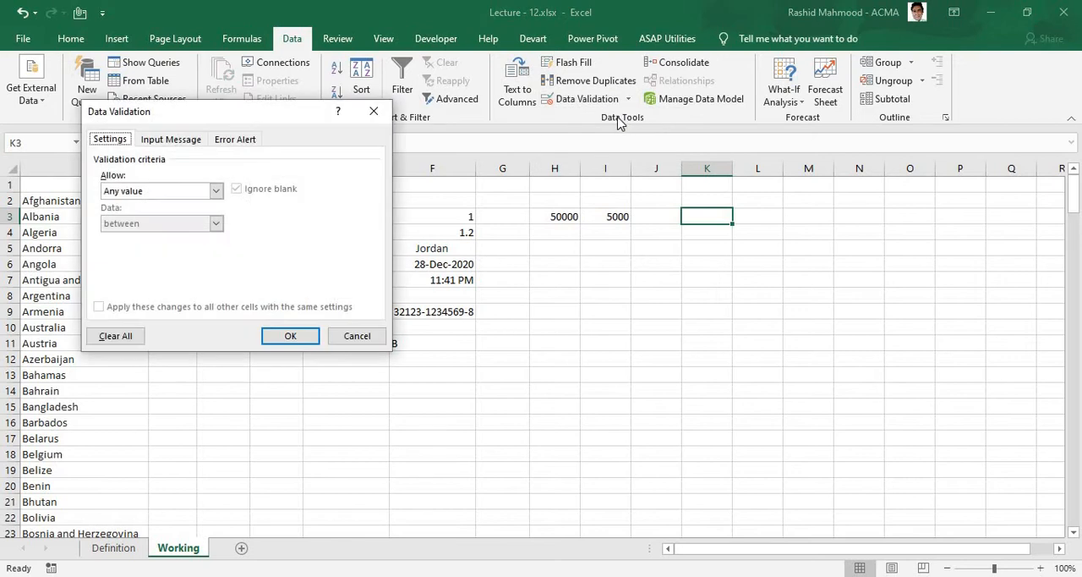
click(215, 191)
click(216, 191)
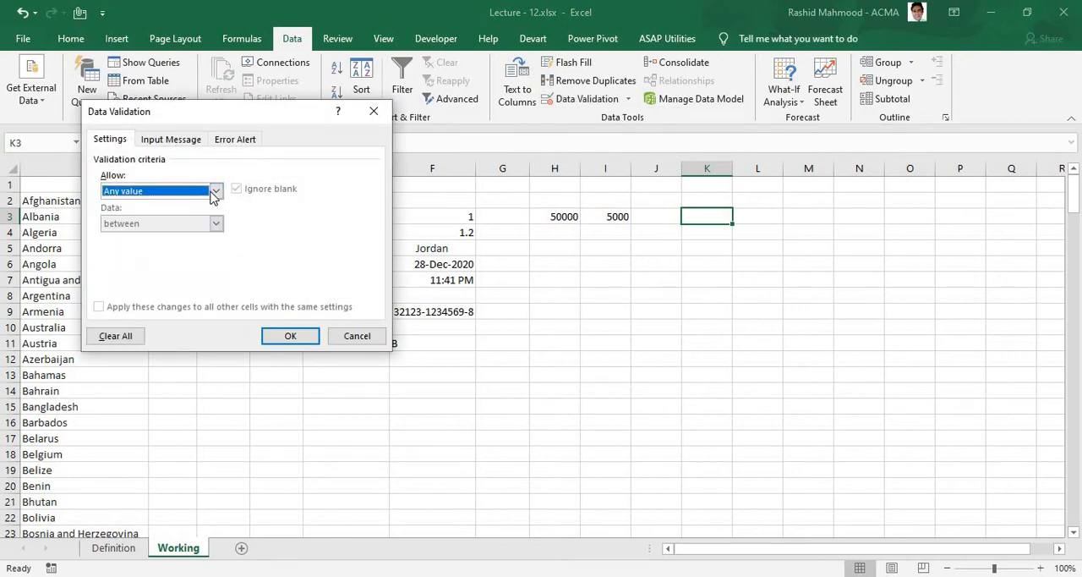
click(216, 191)
click(177, 215)
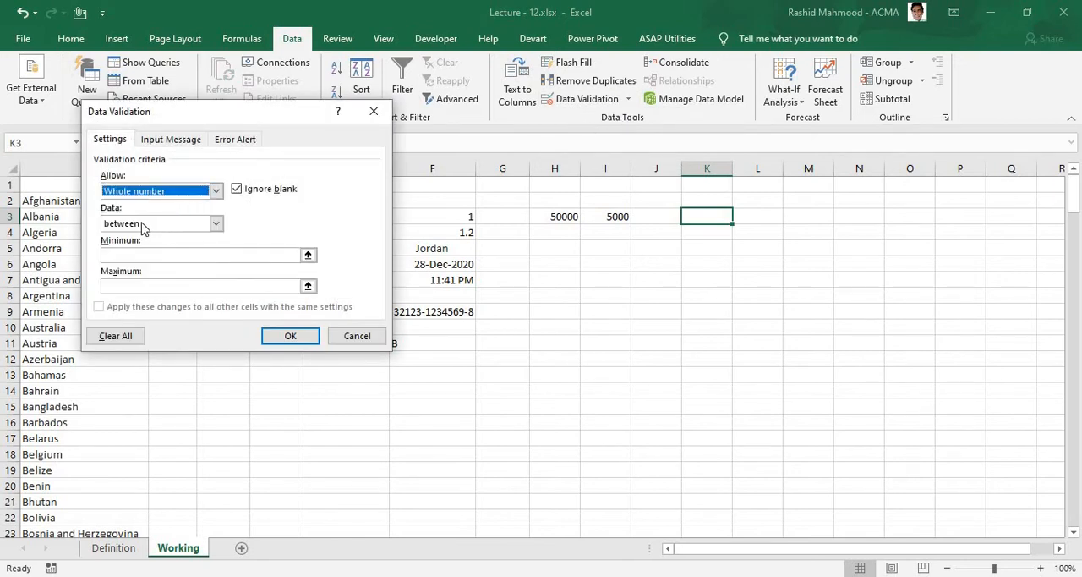
Step: Set the rule's minimum to 5000 and maximum to 50000, and apply it to K3
click(108, 254)
text(5000)
click(129, 285)
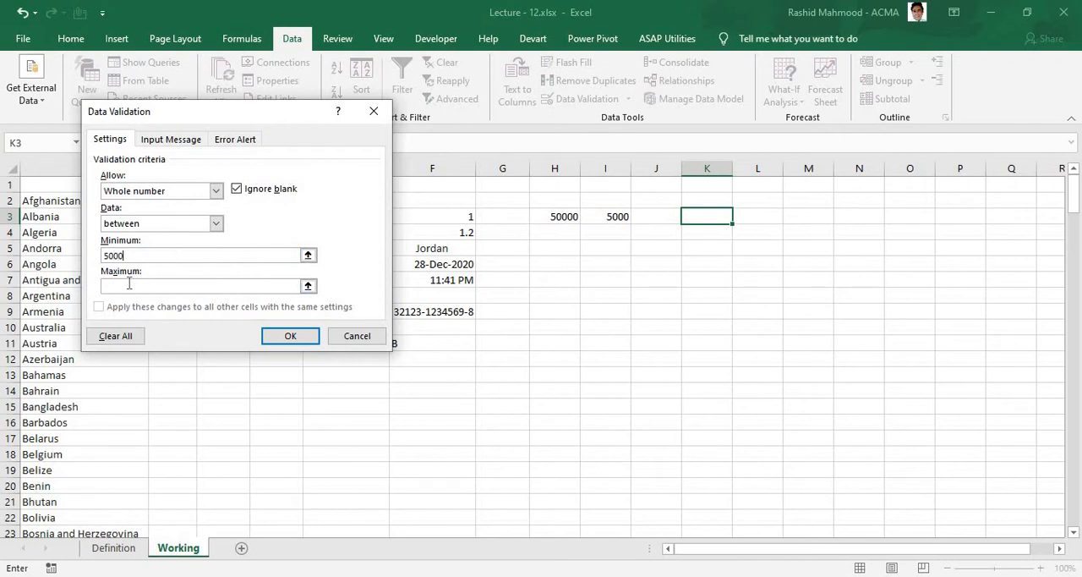
text(50000)
key(Return)
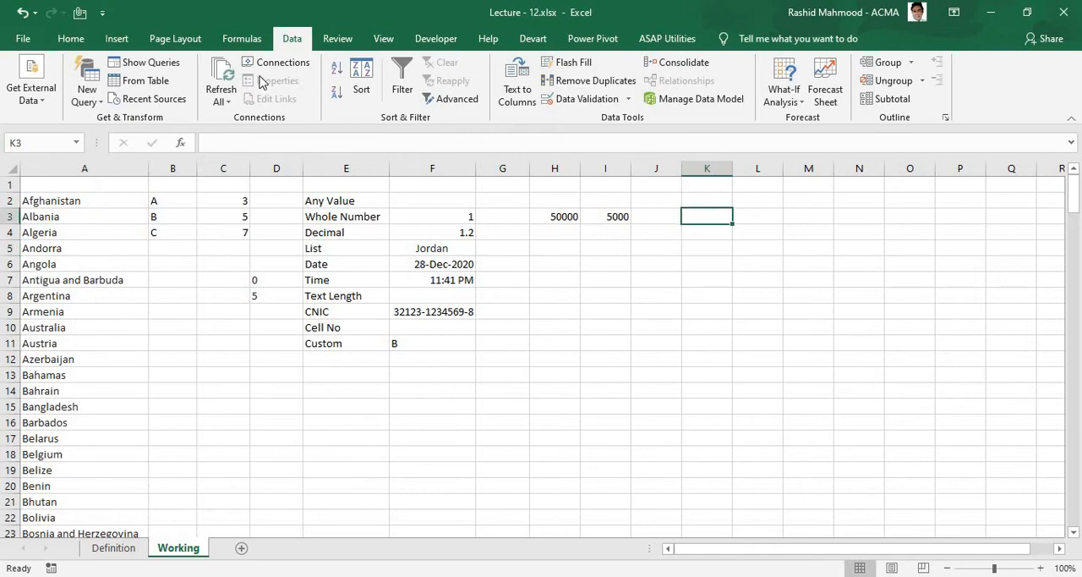
Step: Fill cell K3 with yellow and keep it selected for data entry
click(71, 38)
click(249, 93)
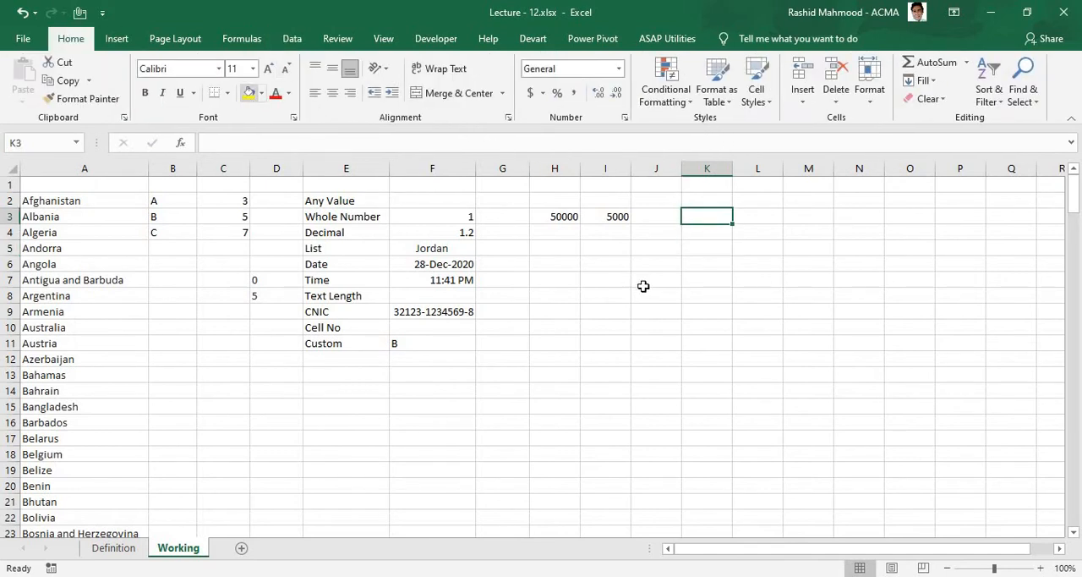
click(712, 229)
key(Up)
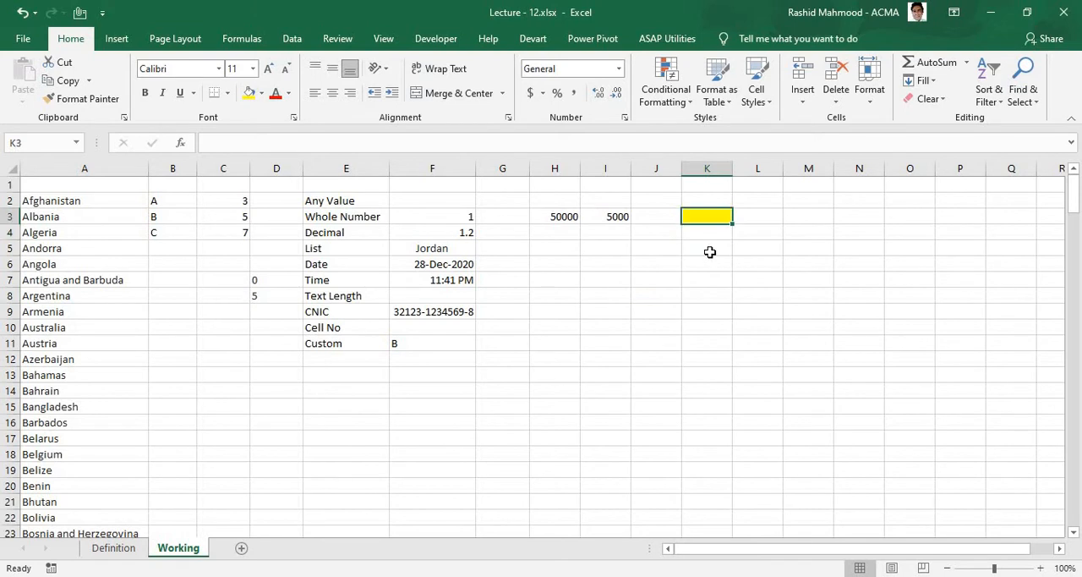
Step: Try to enter 4000 and 4999 in K3 to test the rule's lower limit, and cancel the entry
text(4000)
key(Return)
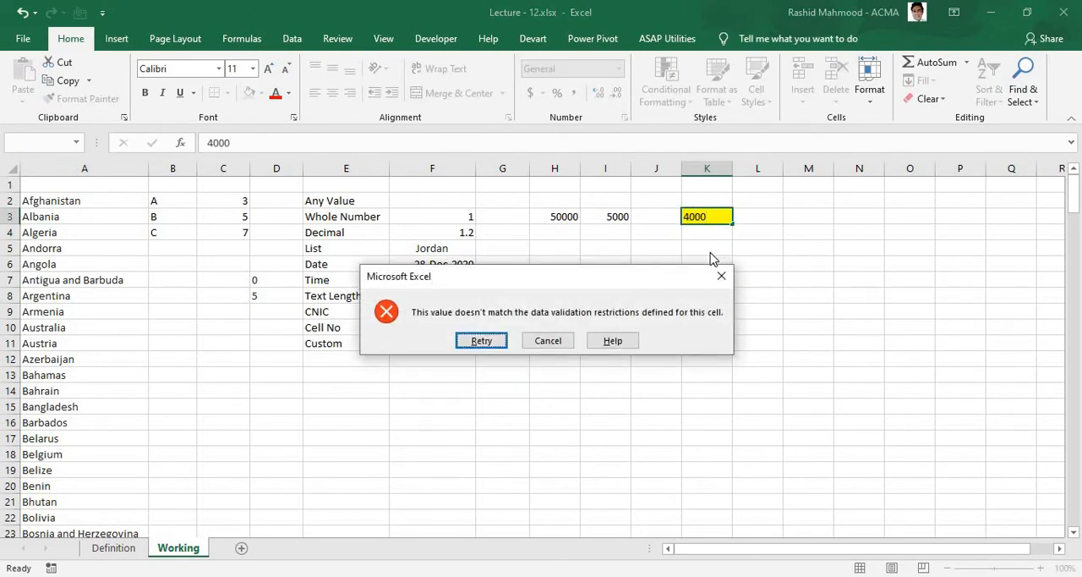
key(Return)
text(499)
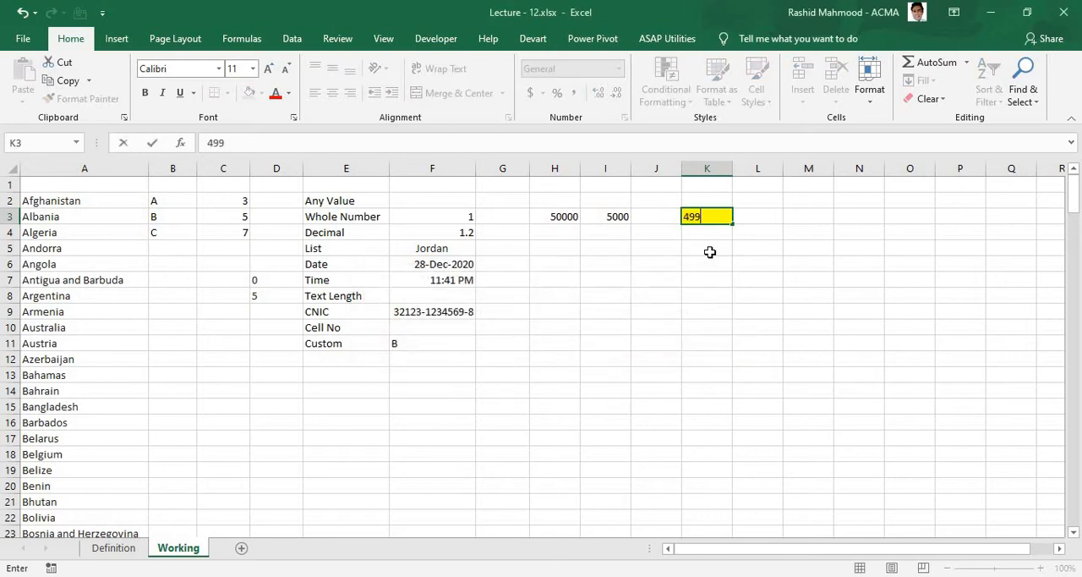
text(9)
key(Return)
key(Escape)
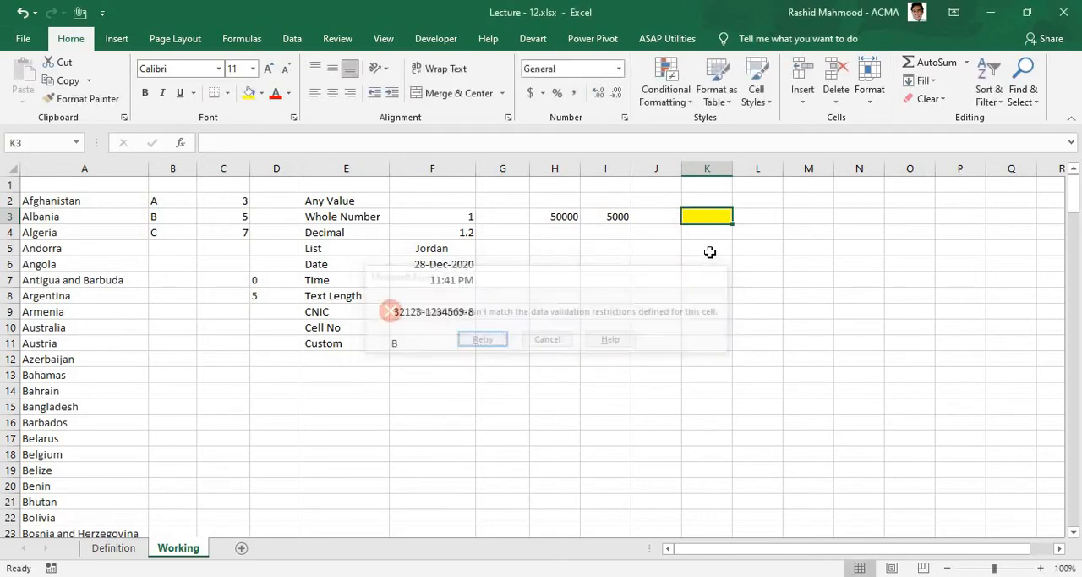
Step: Enter 5000 in K3 to test the lower limit, and replace it with 50000 to test the upper limit
text(50000)
key(BackSpace)
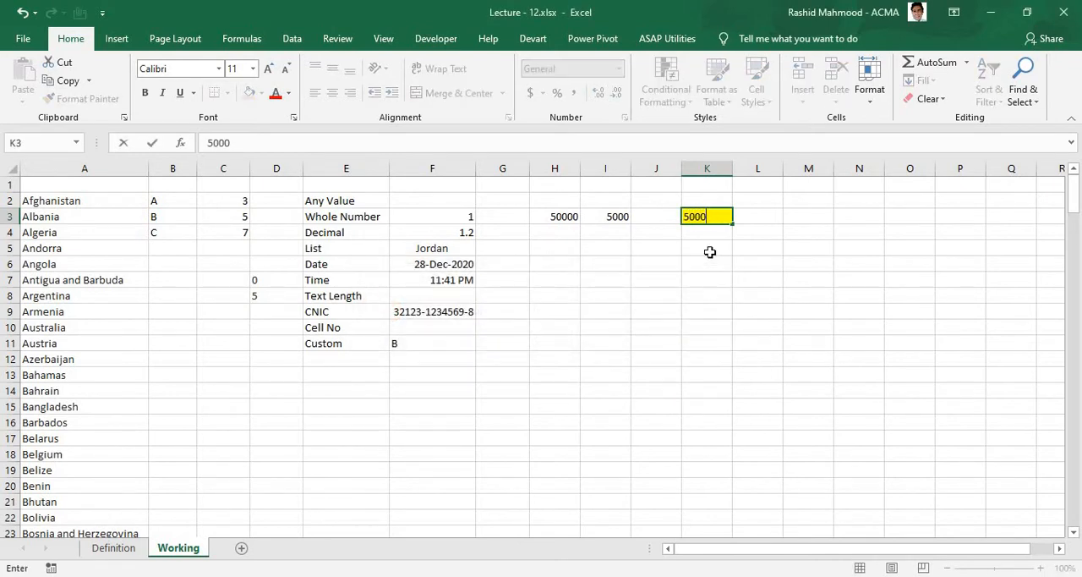
key(Return)
key(Up)
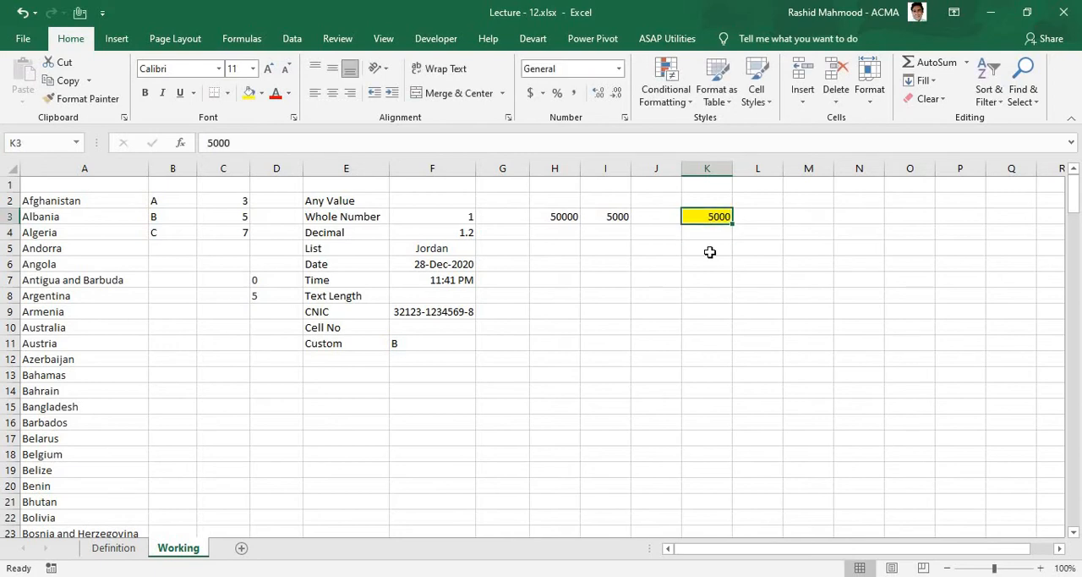
key(Delete)
text(50000)
key(Return)
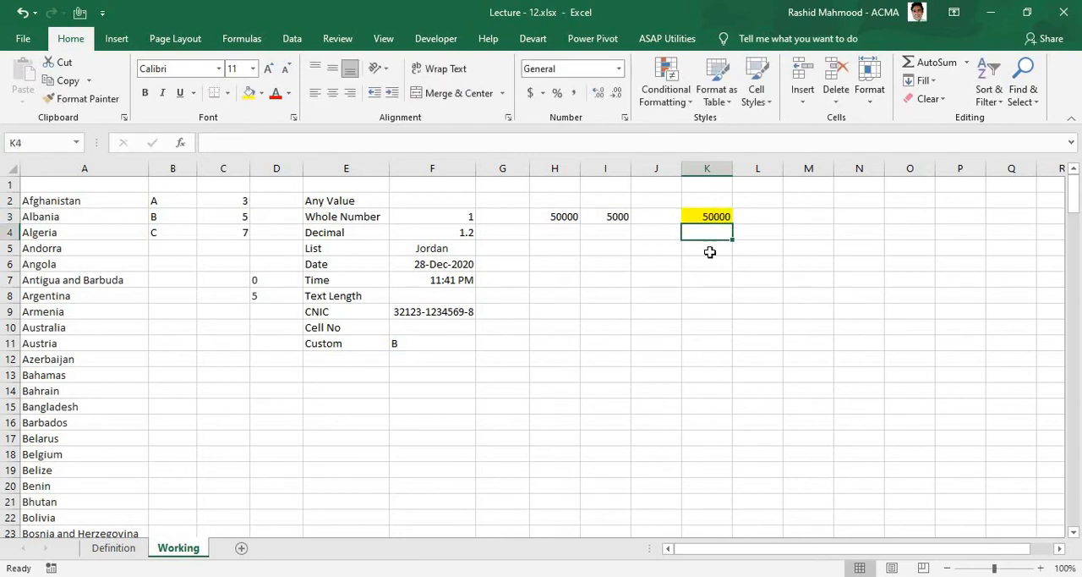
Step: Try to enter 50001 in K3 to test the rule's upper limit, and cancel the entry
key(Up)
text(50001)
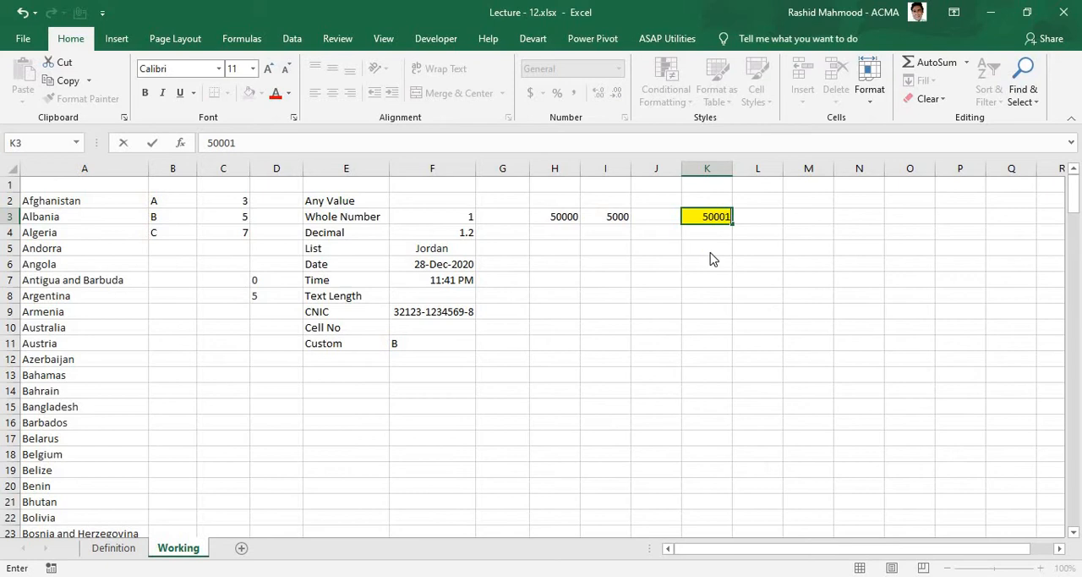
key(Return)
key(Return)
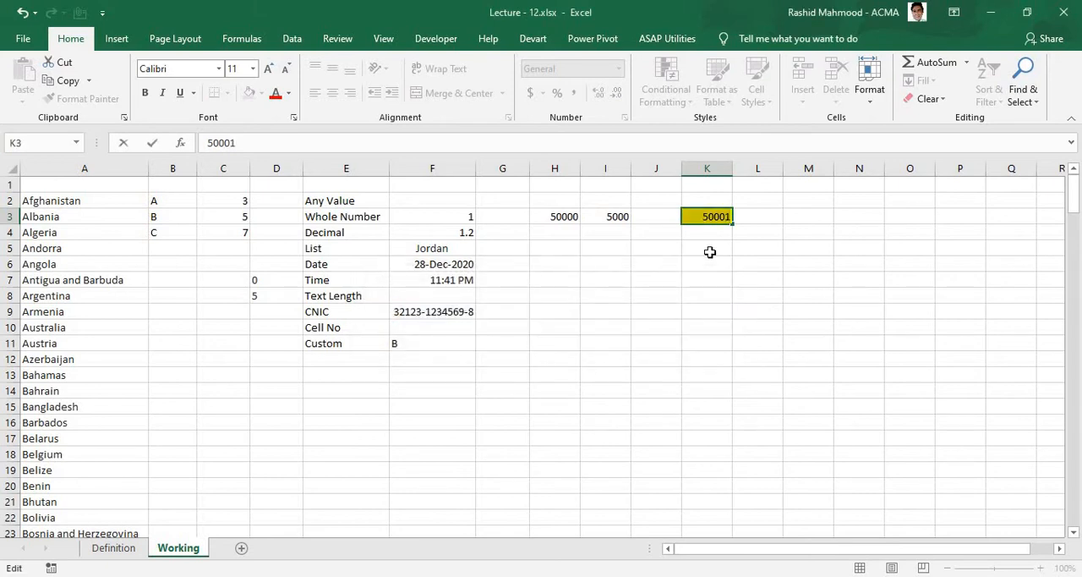
key(Escape)
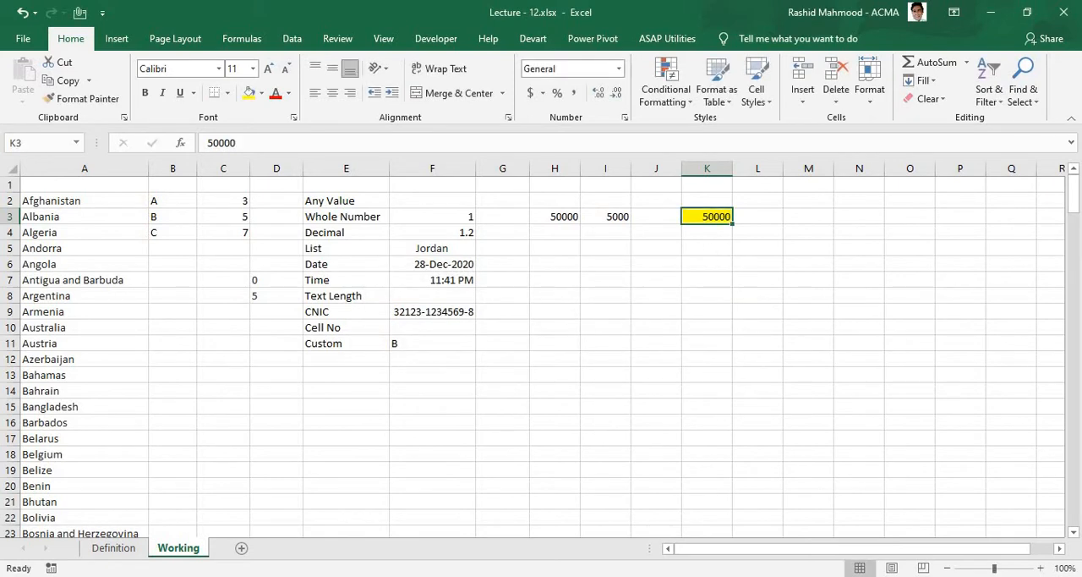
Step: Reopen K3's data validation rule and change its condition to not between, keeping the limits 5000 and 50000
click(292, 38)
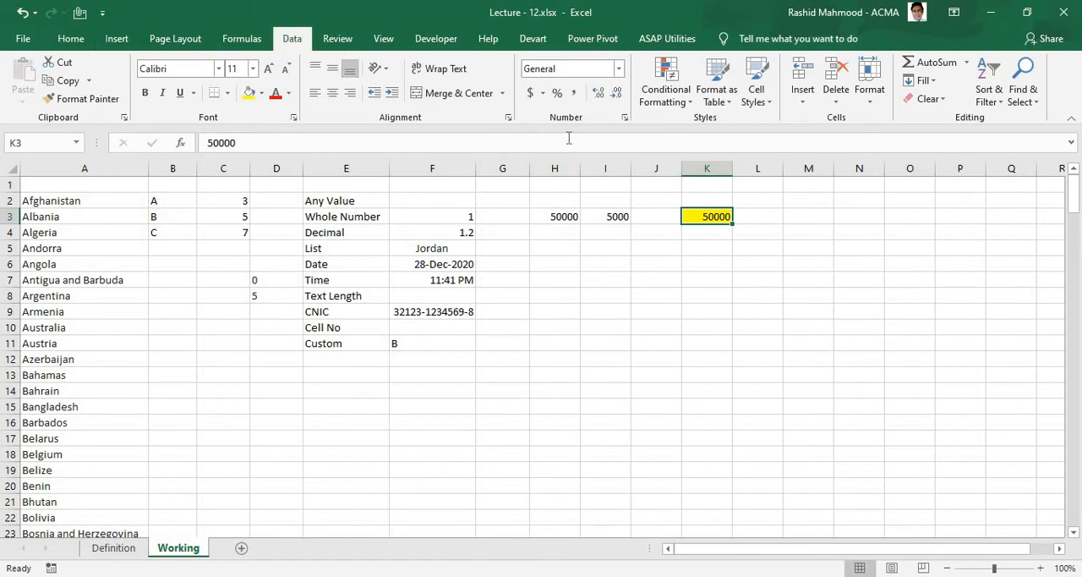
click(584, 98)
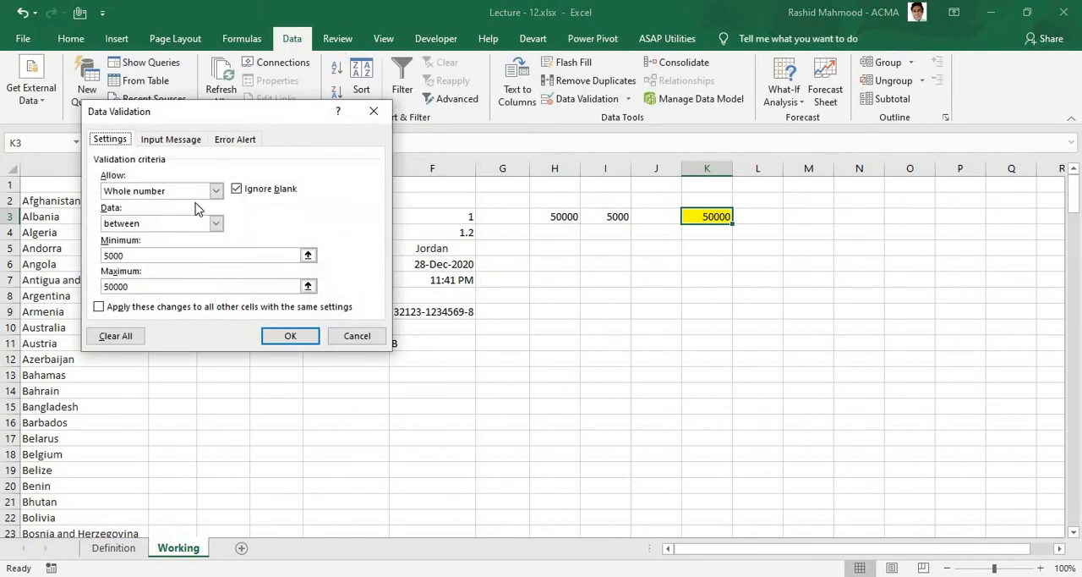
click(216, 224)
click(181, 246)
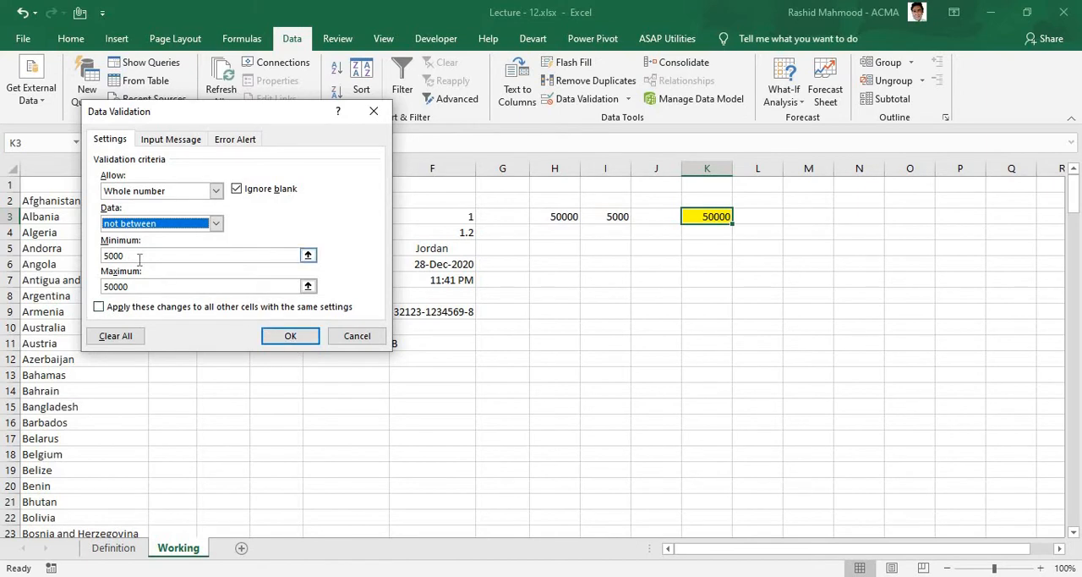
click(148, 289)
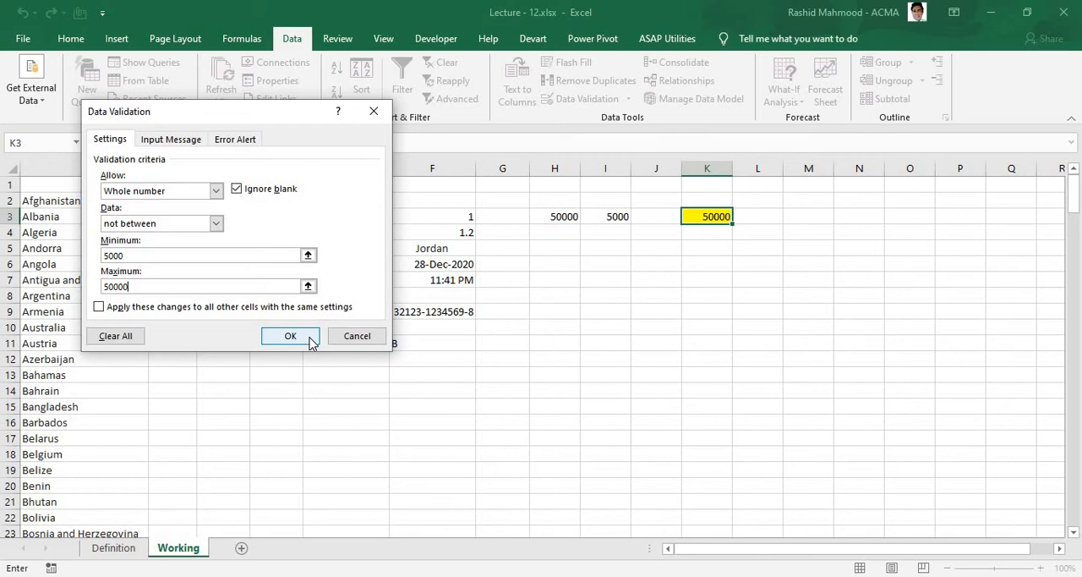
Step: Try the equal to and not equal to conditions in K3's rule with the value 5000
click(216, 223)
click(169, 256)
drag(124, 255, 108, 272)
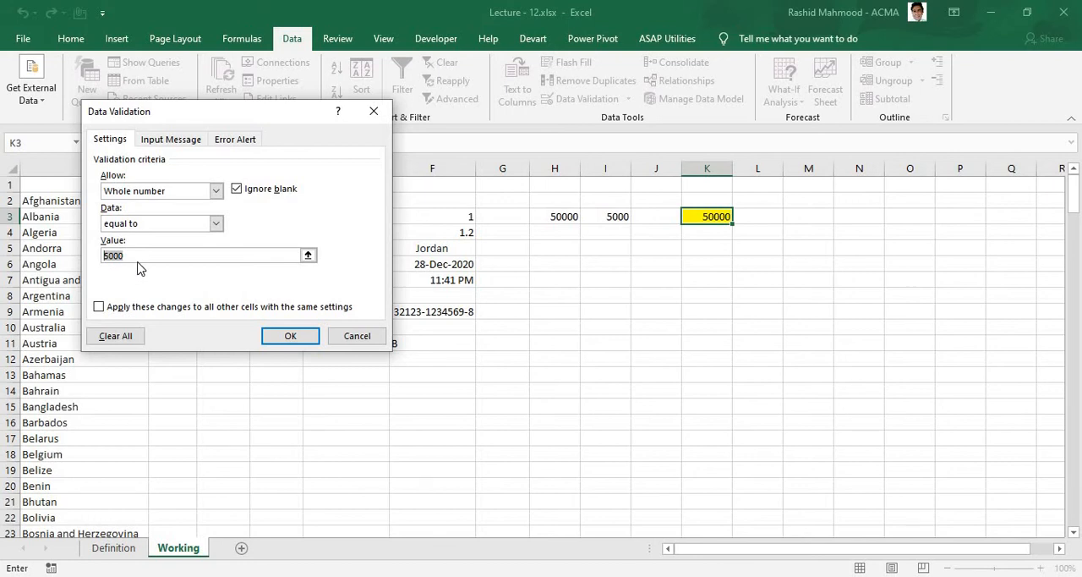
click(216, 223)
click(128, 280)
click(148, 256)
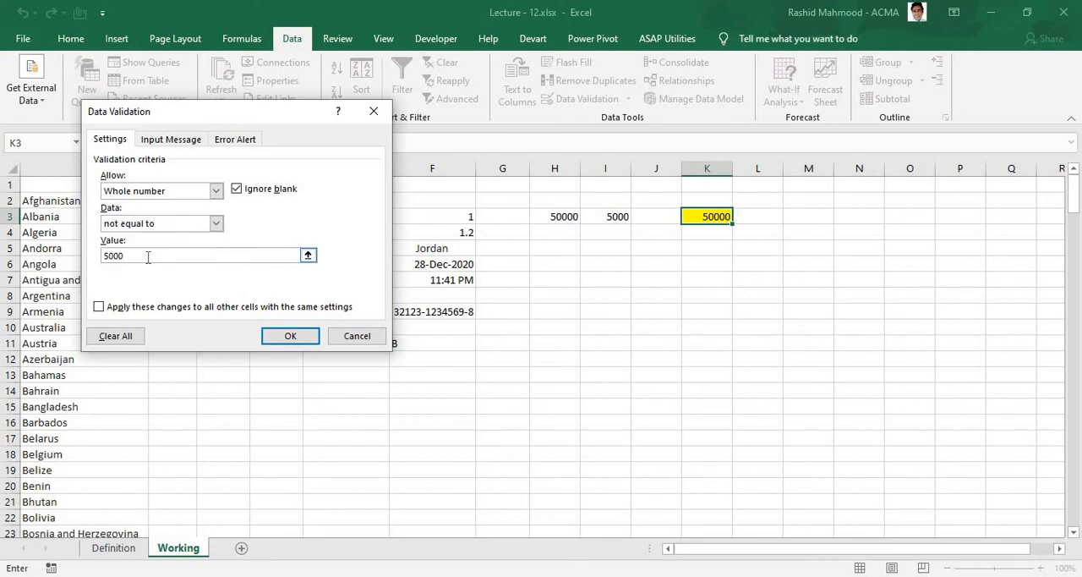
drag(146, 257, 79, 257)
Step: Change the rule's condition to greater than with minimum 5000, and switch it to less than with maximum 5000
click(217, 223)
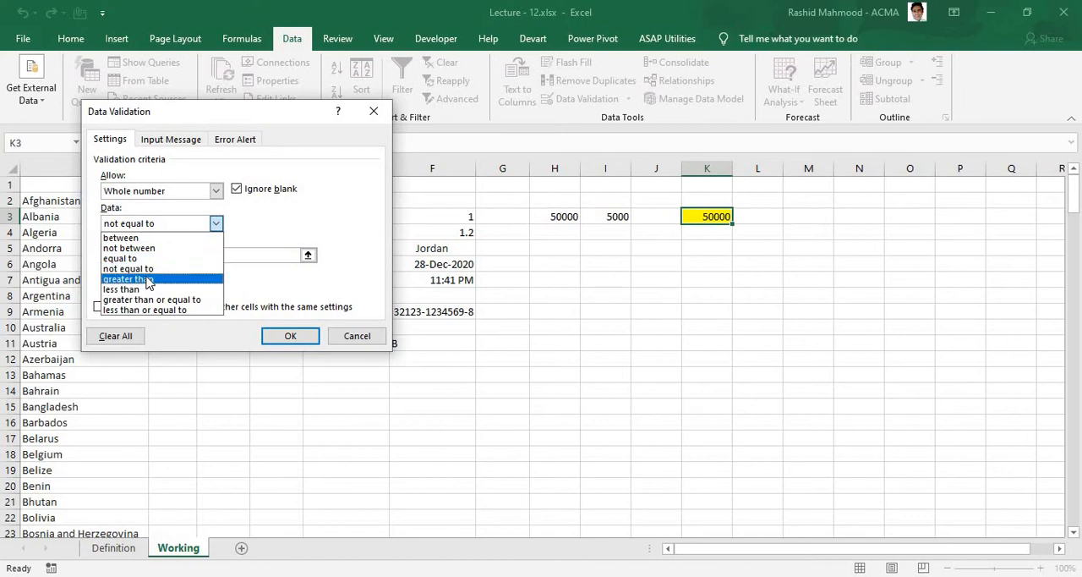
click(148, 279)
click(137, 256)
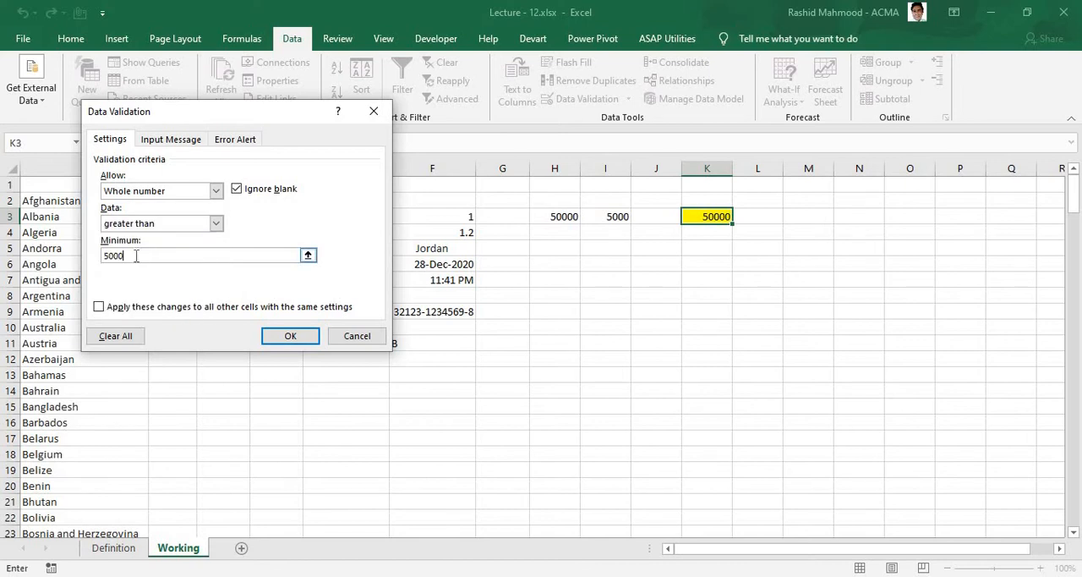
click(217, 223)
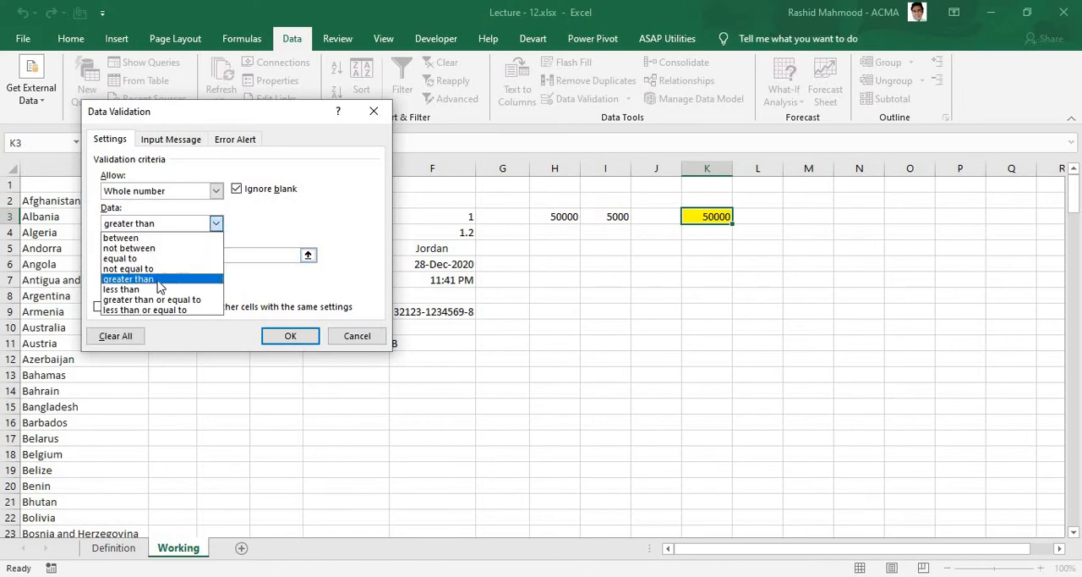
click(127, 288)
key(Tab)
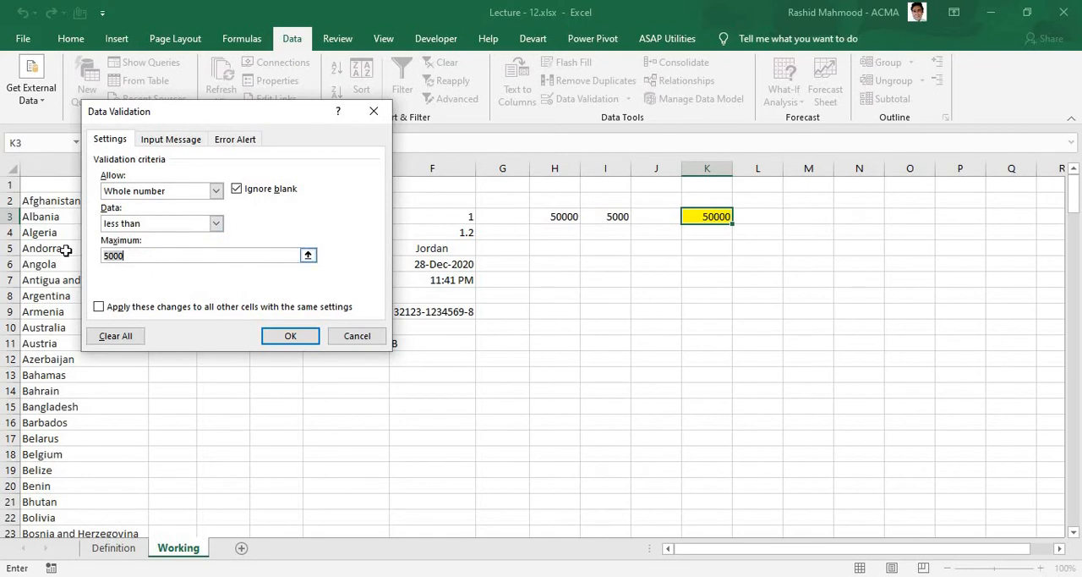
Step: Switch K3's rule condition to greater than or equal to, then apply it as less than or equal to with maximum 5000
click(217, 223)
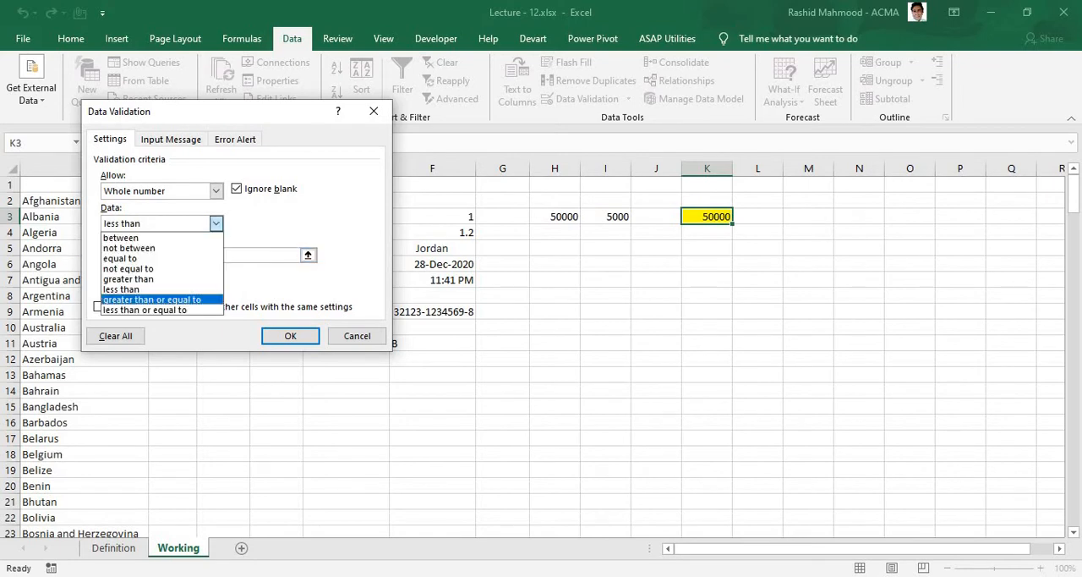
click(168, 302)
click(146, 260)
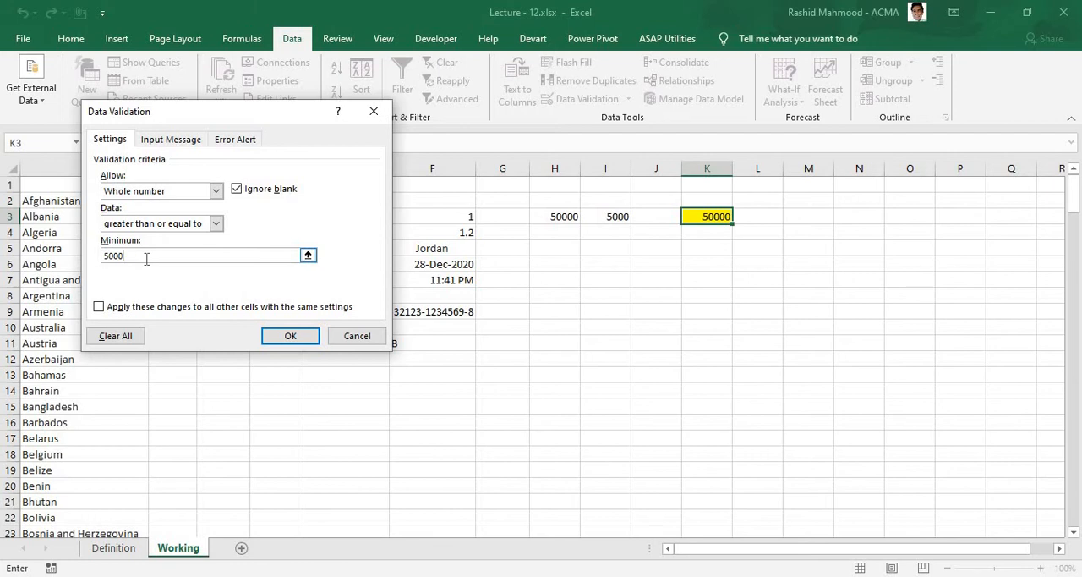
click(217, 223)
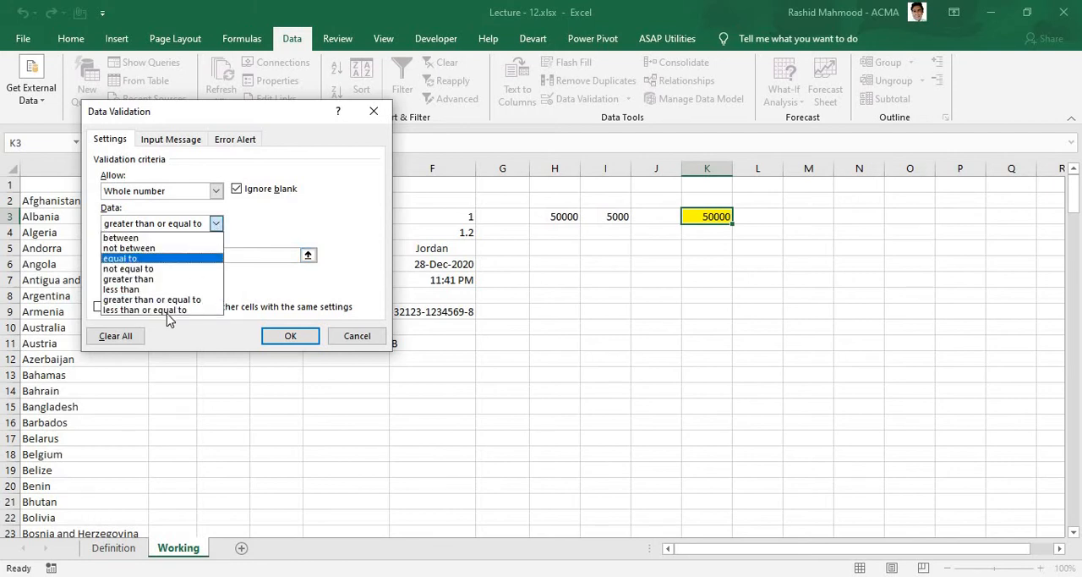
click(189, 312)
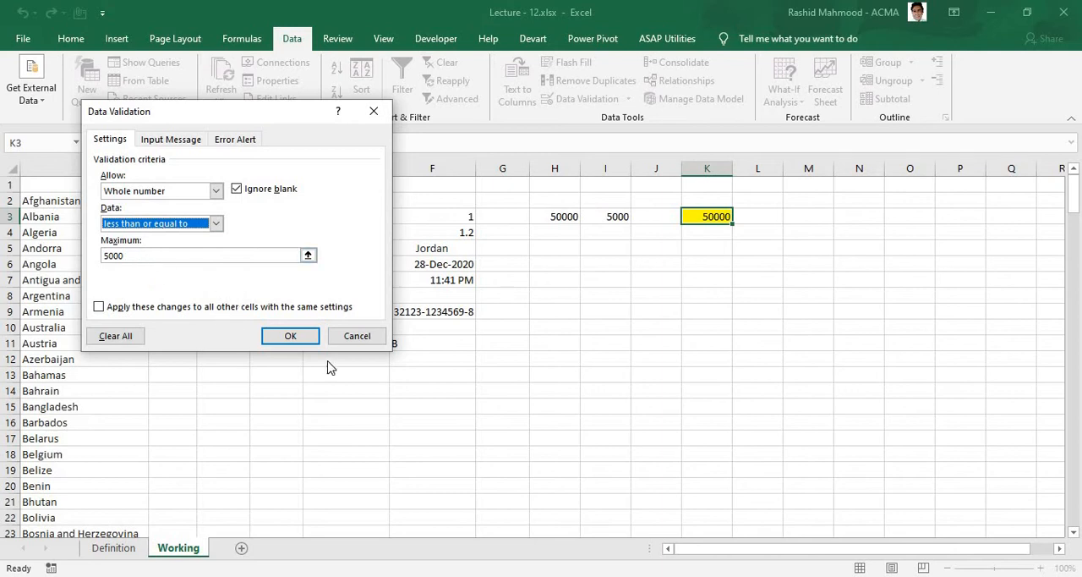
click(299, 340)
Step: Shade cell K4 with a grey fill
drag(323, 217, 629, 222)
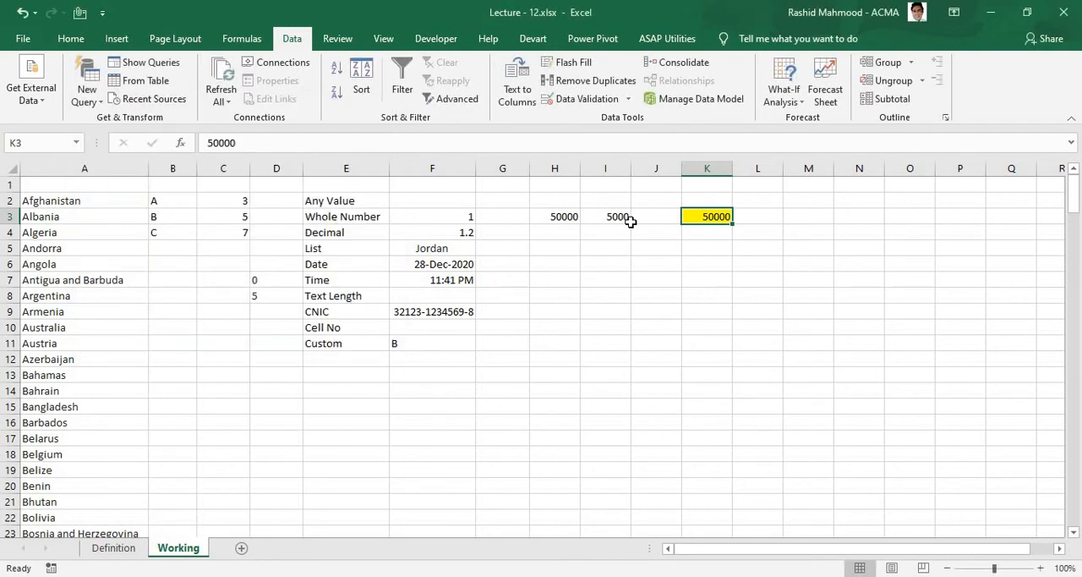
key(Down)
click(701, 233)
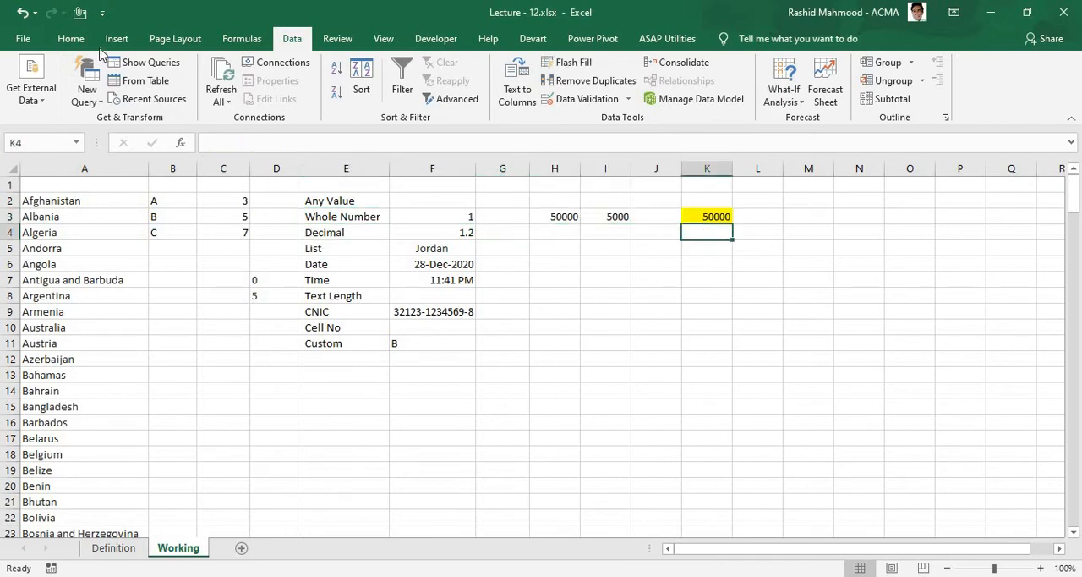
click(71, 38)
click(261, 92)
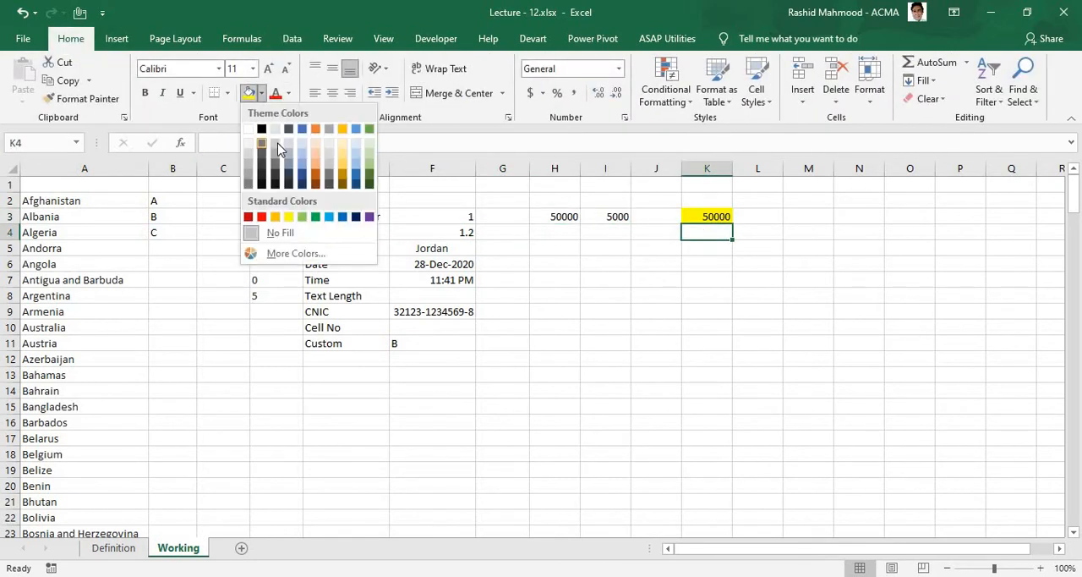
Step: Apply a decimal data validation rule to K4 that allows values between 1 and 6
click(291, 38)
click(587, 98)
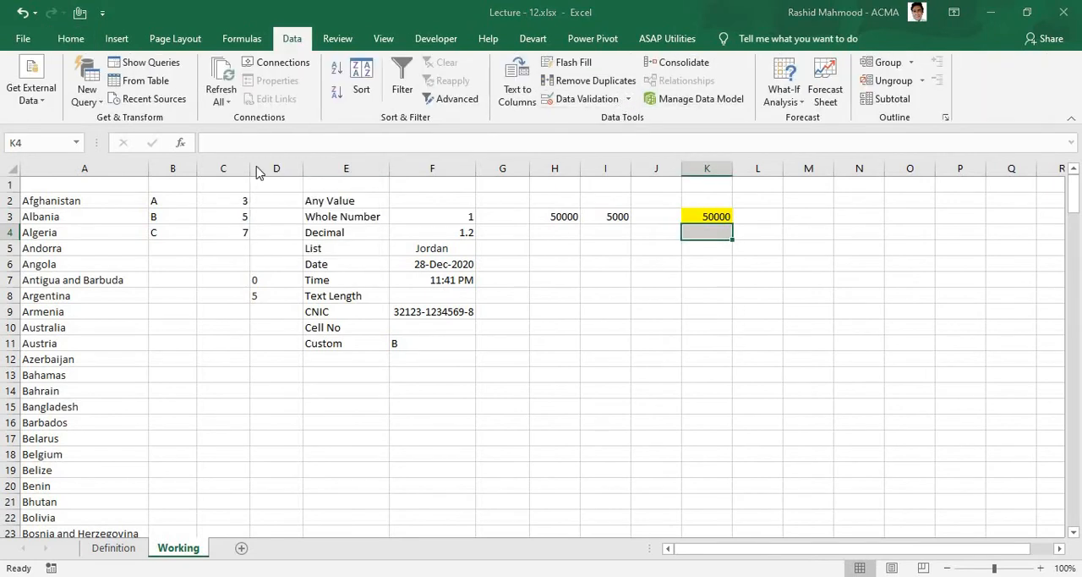
click(216, 191)
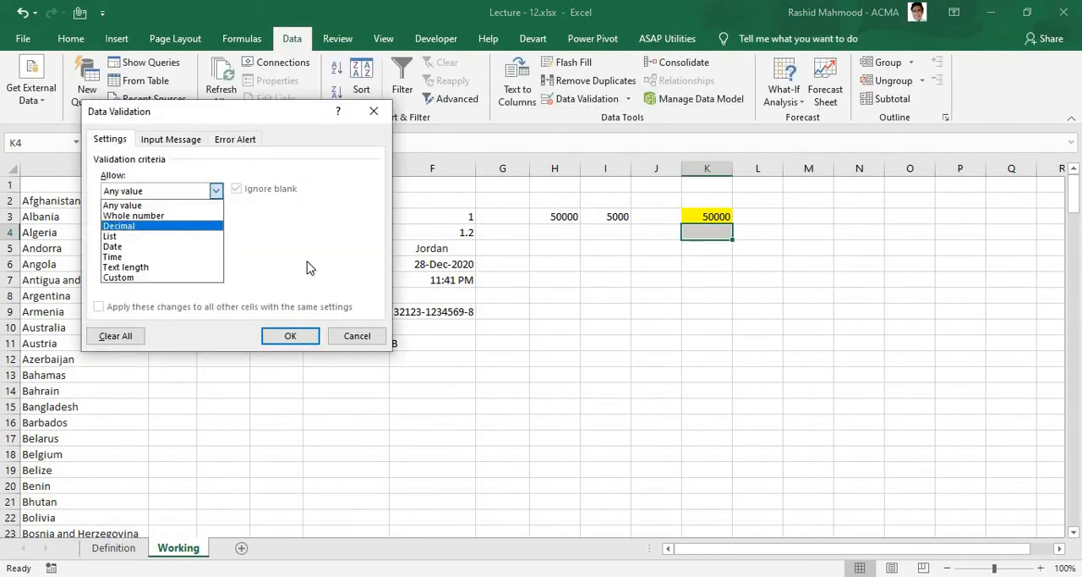
click(169, 228)
click(173, 254)
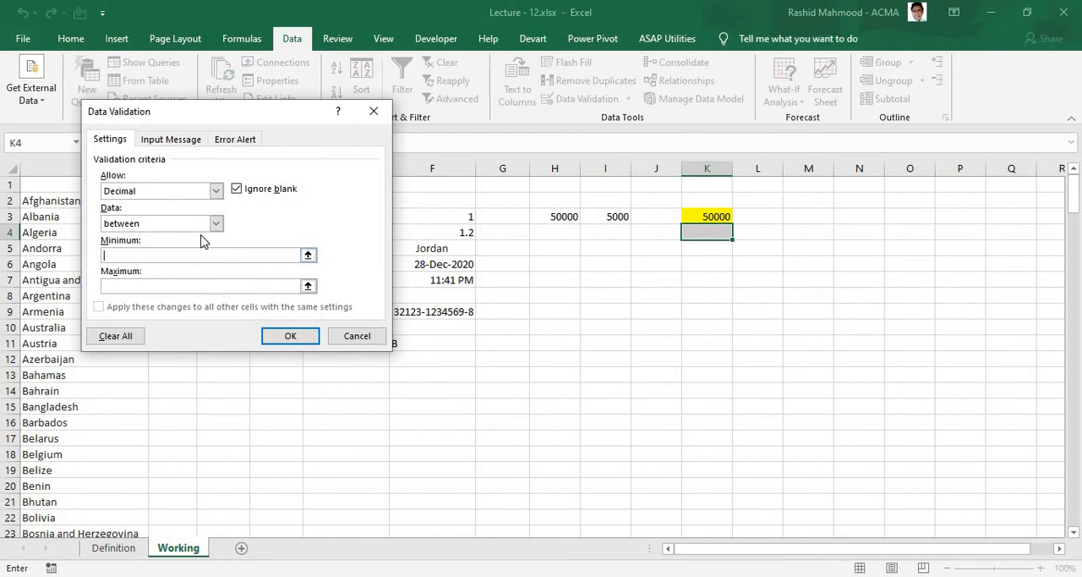
text(1)
click(172, 285)
text(6)
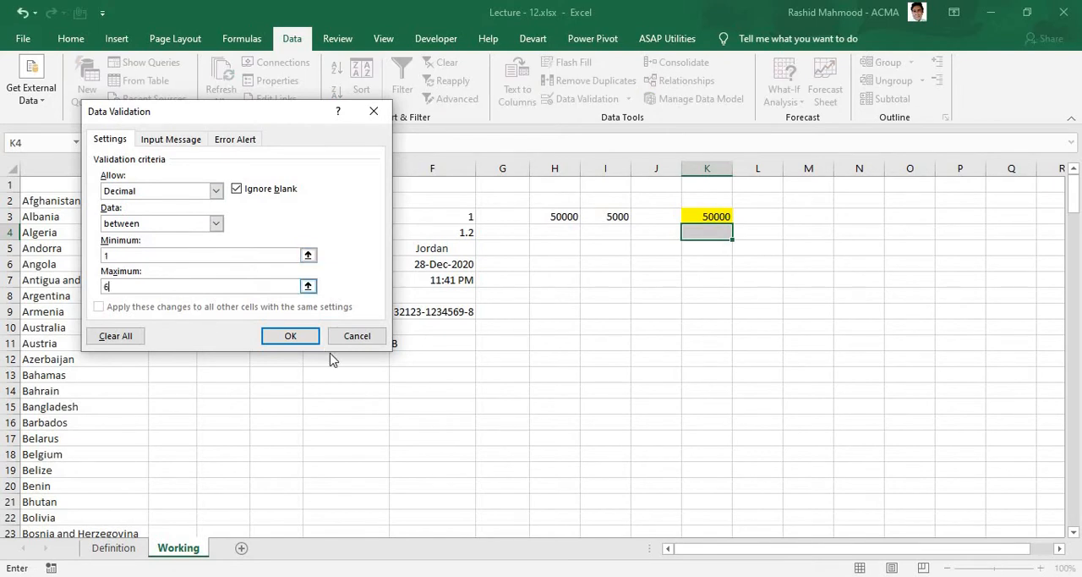
click(288, 337)
Step: Try to enter 0 and 7 in K4 to test values outside the decimal rule's limits, and cancel the entry
click(729, 425)
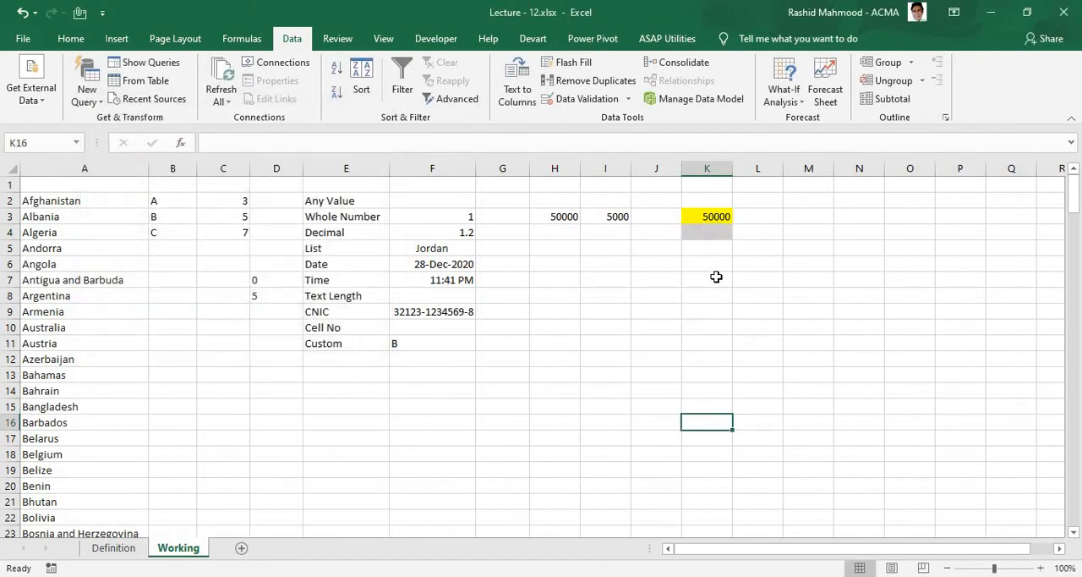
key(Up)
key(Up)
key(Up)
key(Up)
key(Up)
key(Up)
key(Up)
key(Up)
key(Up)
key(Up)
key(Up)
key(Up)
text(0)
key(Return)
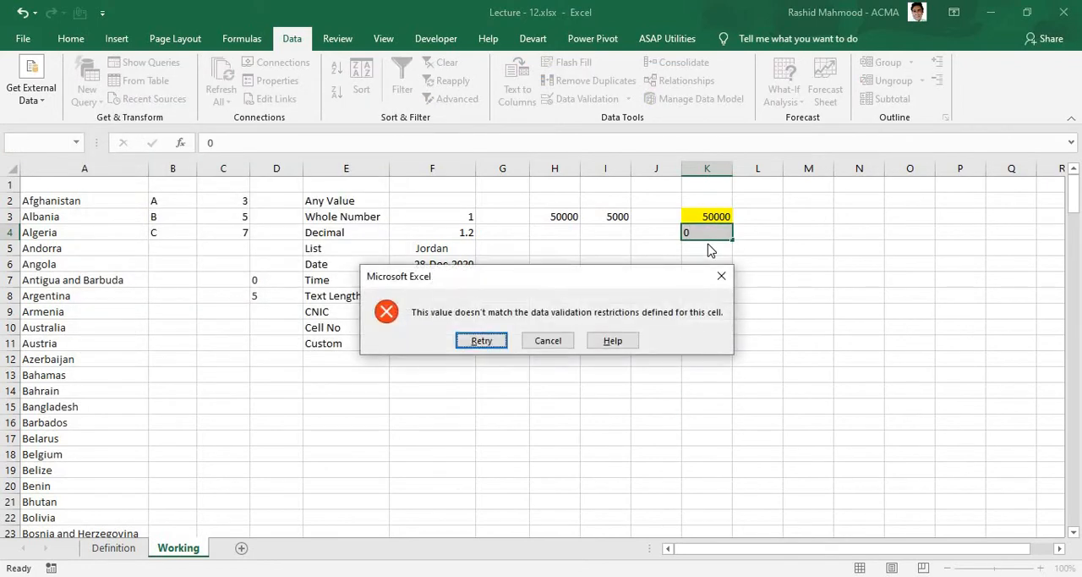
key(Return)
text(7)
key(Return)
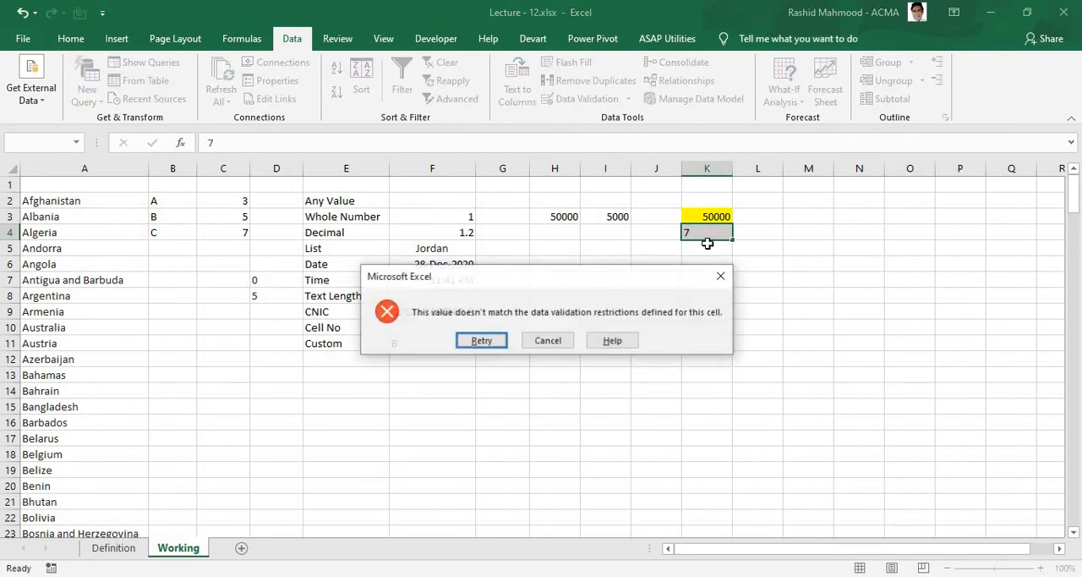
key(Escape)
Step: Enter 1, 6 and 4 in K4 one after another to test whole values within the decimal rule
text(1)
key(Return)
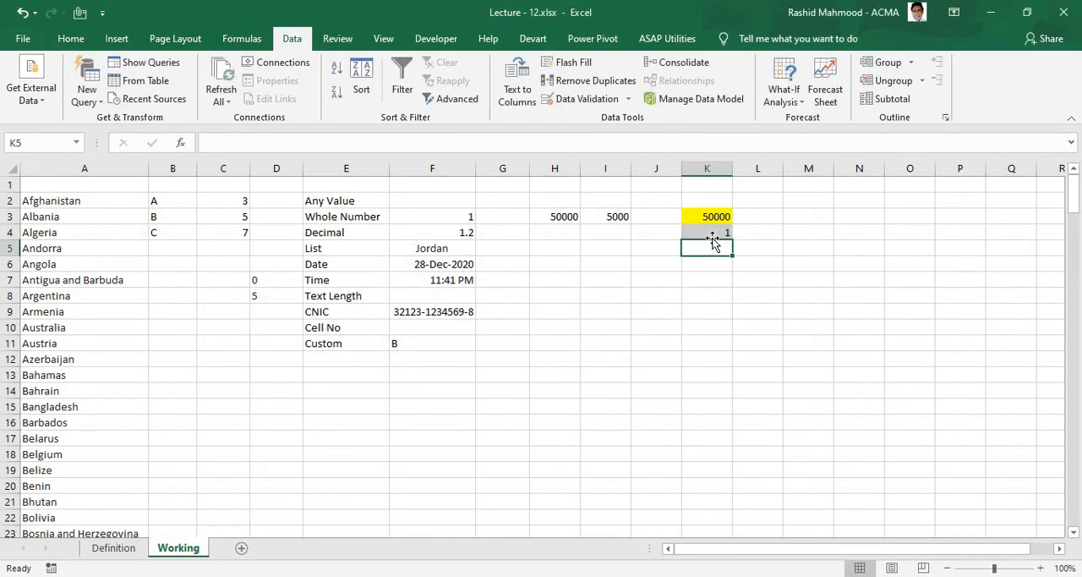
key(Up)
text(6)
key(Return)
key(Up)
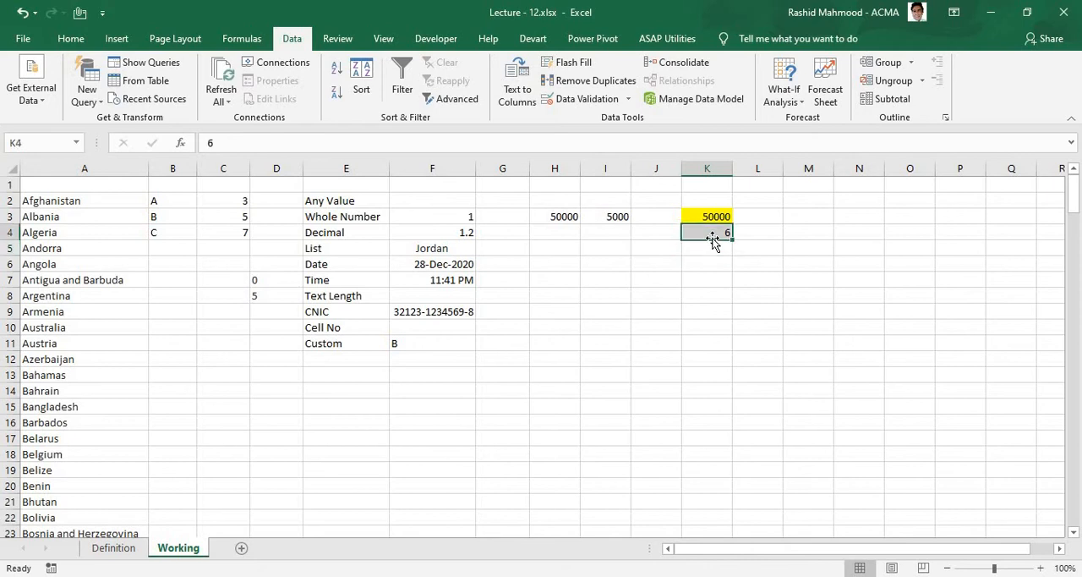
text(4)
key(Return)
key(Up)
key(Up)
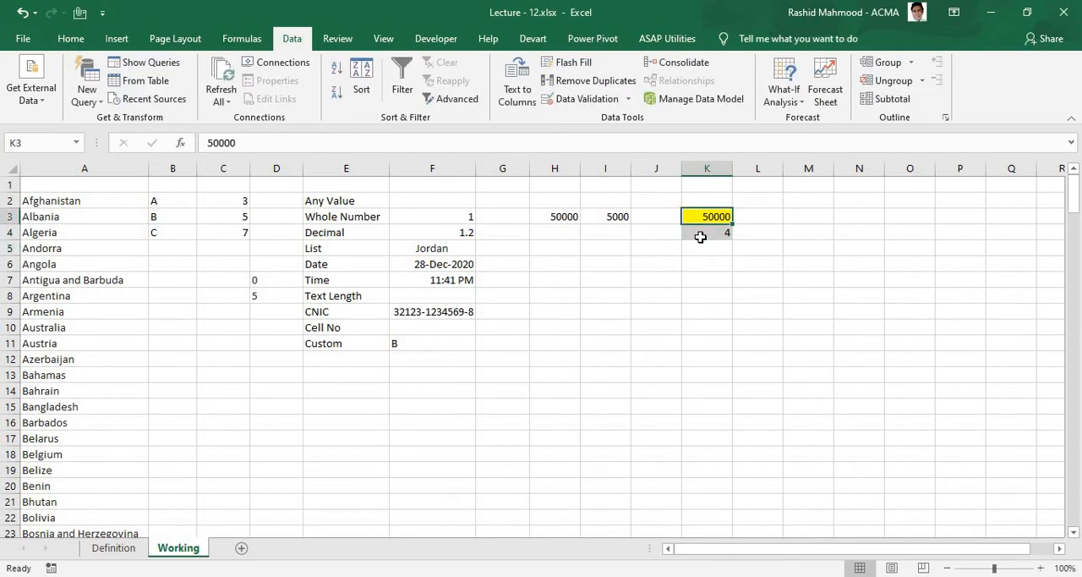
key(Down)
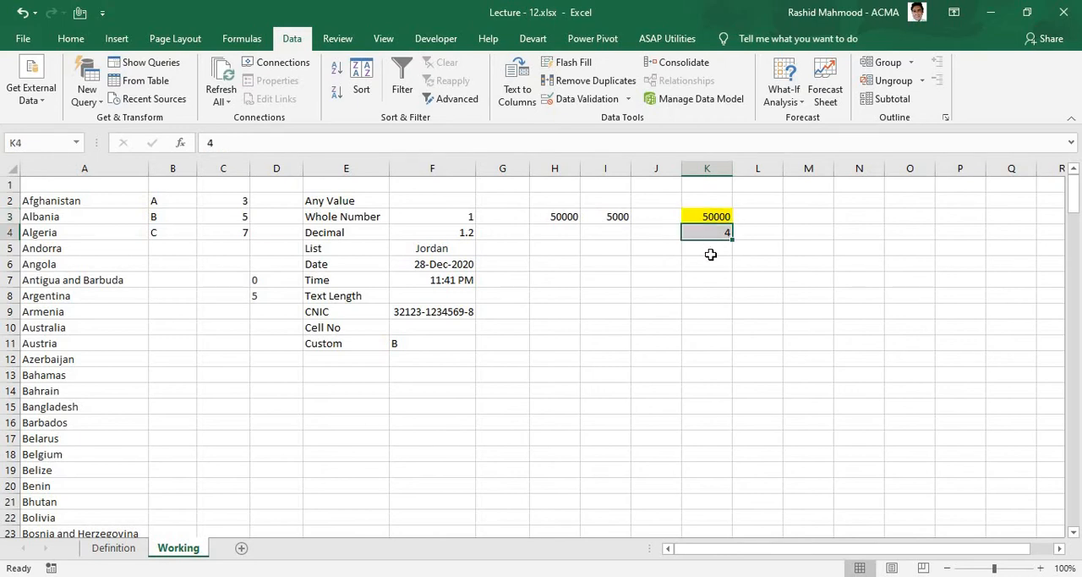
Step: Enter the decimals 1.5 and 2.5 in K4, leaving 2.5 in the cell
text(1.5)
key(Up)
text(2.5)
key(Return)
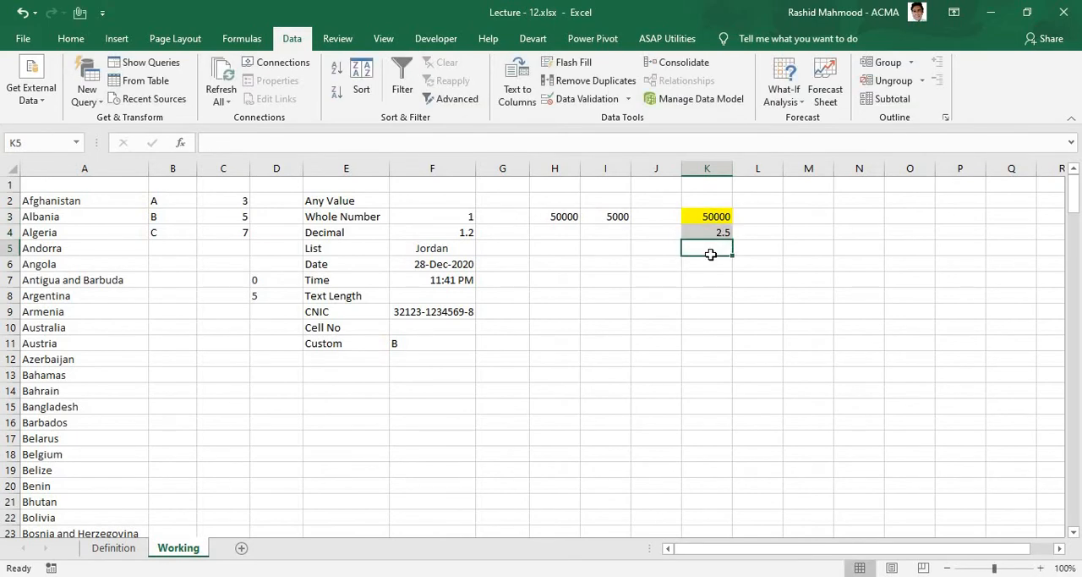
key(Up)
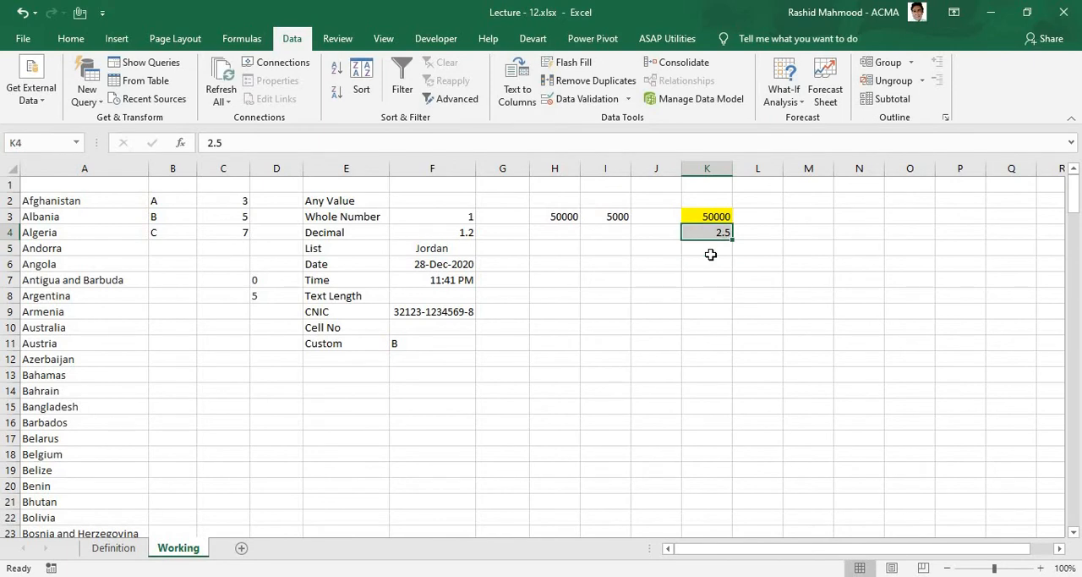
Step: Try to enter KSDAFJ in the List example cell F5, cancel the entry, and view the cell's country drop-down
key(Down)
key(ctrl+Left)
key(ctrl+Left)
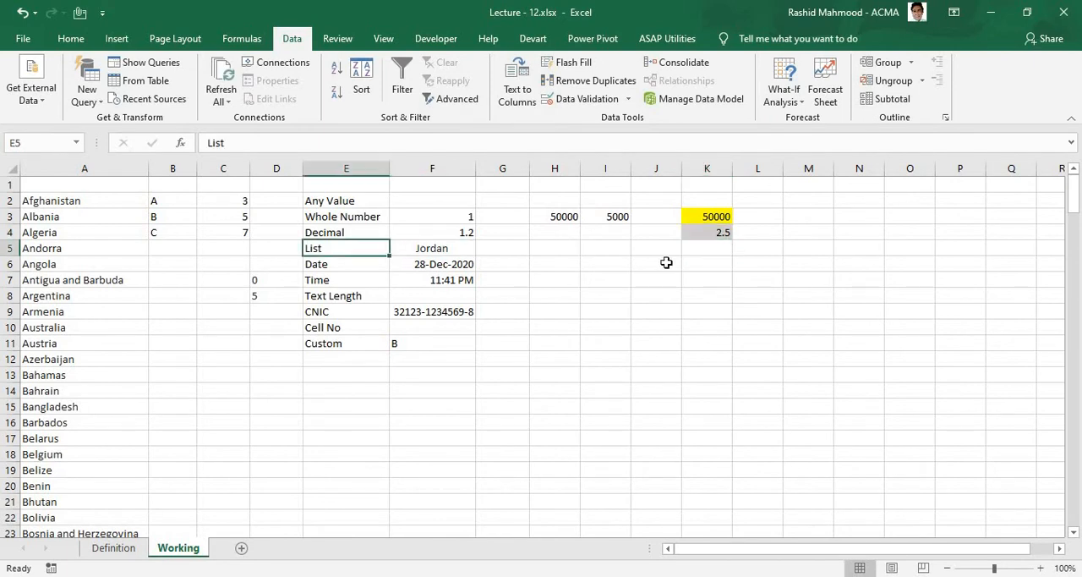
key(shift+Right)
key(shift+Right)
key(shift+Right)
key(shift+Right)
key(shift+Right)
key(shift+Right)
key(Right)
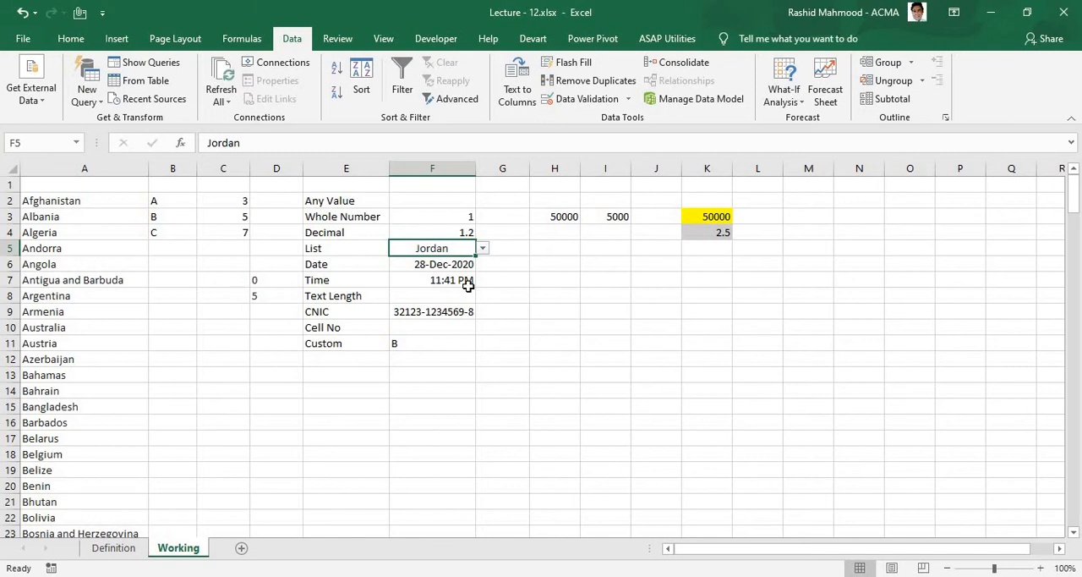
text(KSDAFJ)
key(Return)
key(Escape)
click(483, 250)
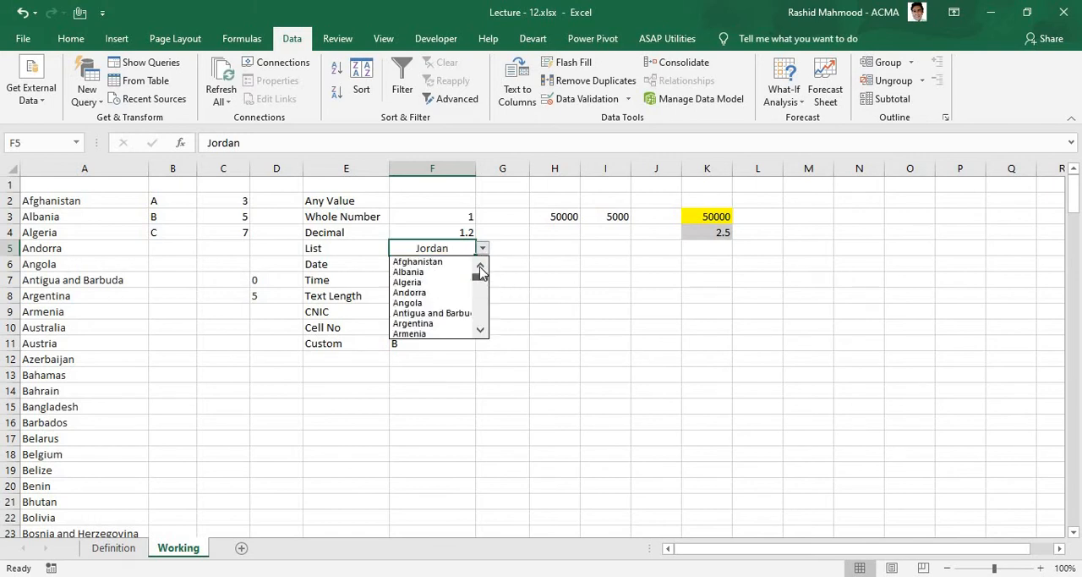
Step: Apply a list data validation rule to K5 using the countries in A2:A196 as the source
click(707, 248)
click(628, 99)
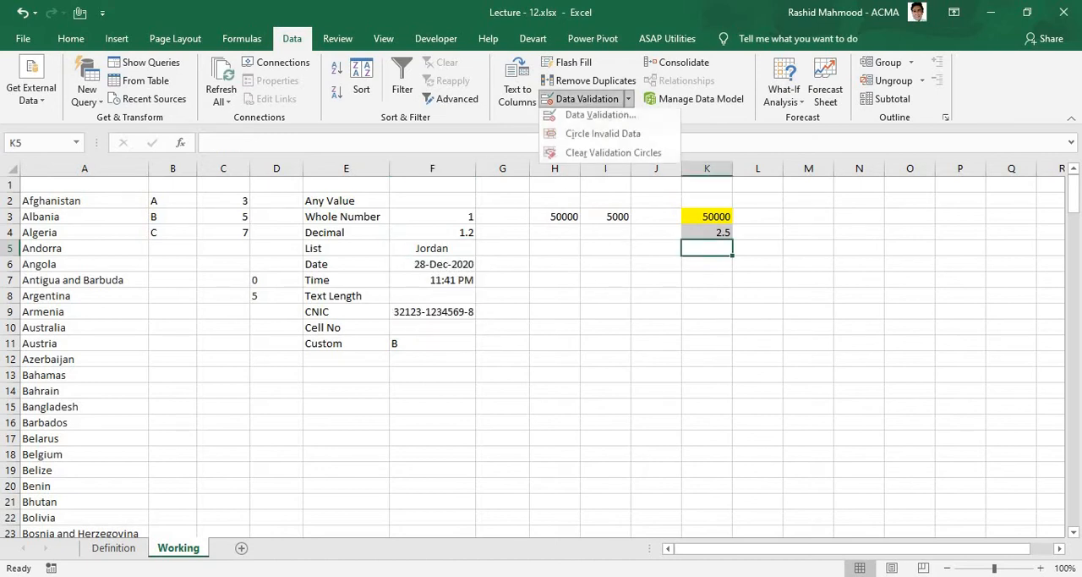
click(583, 113)
click(216, 190)
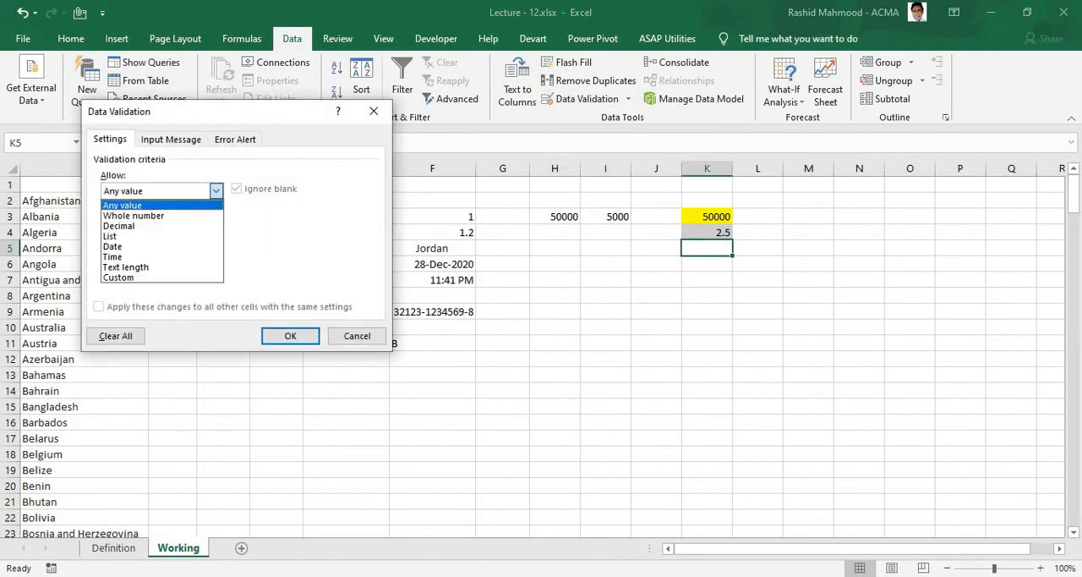
click(110, 236)
click(176, 257)
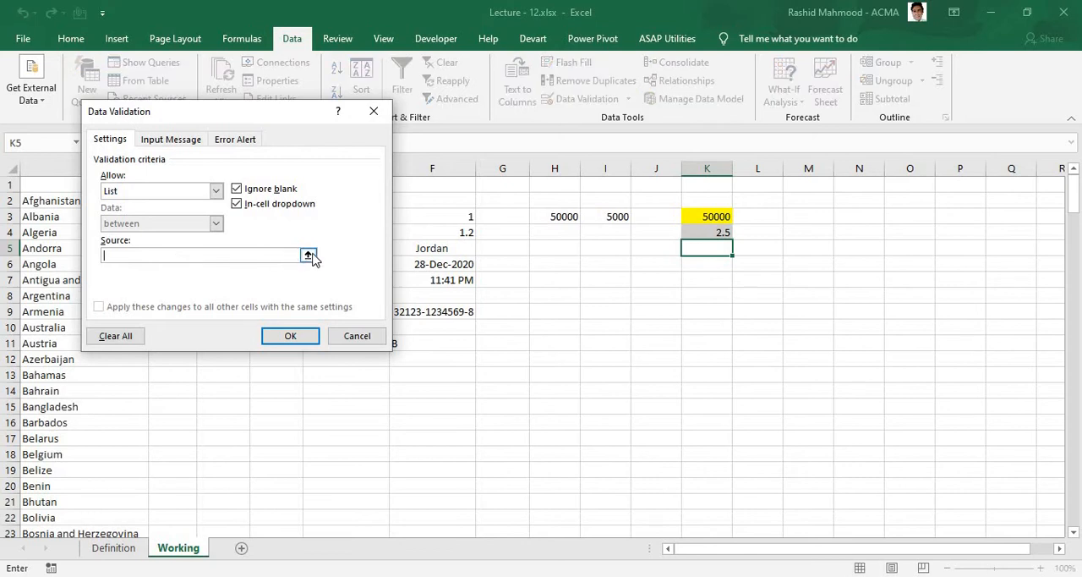
click(308, 256)
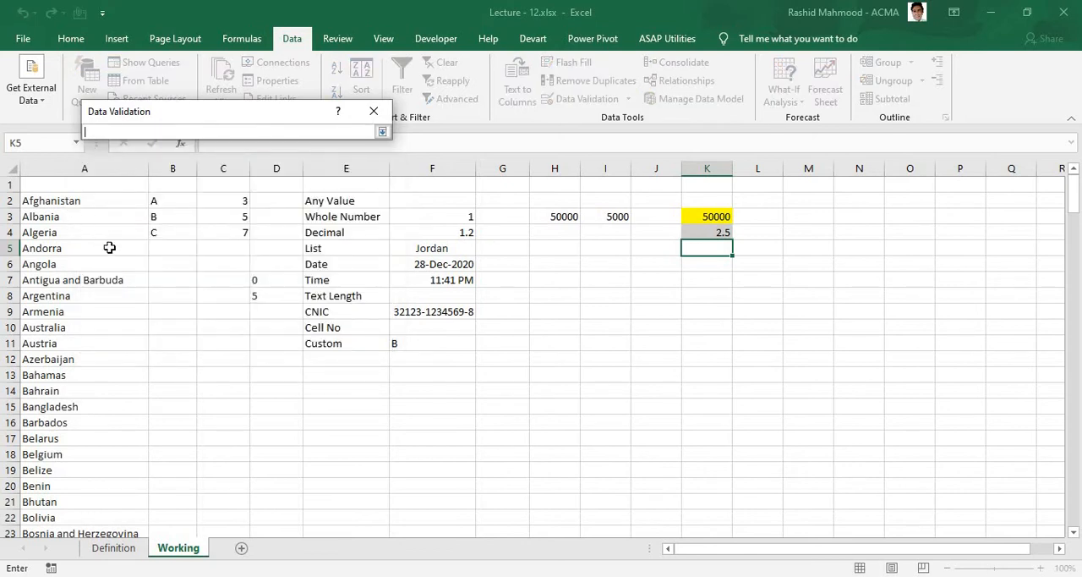
click(68, 201)
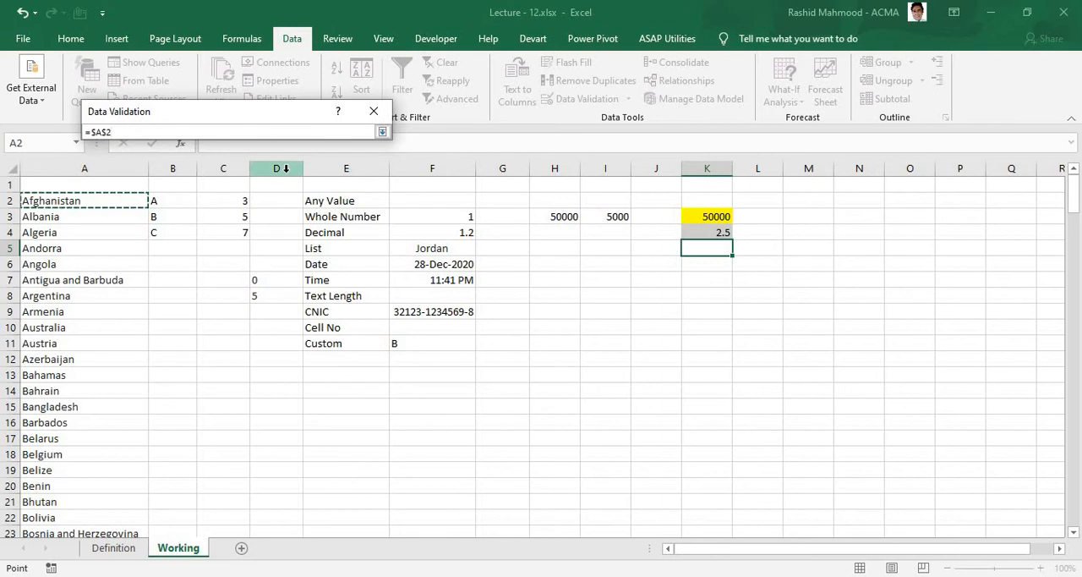
key(ctrl+shift+Down)
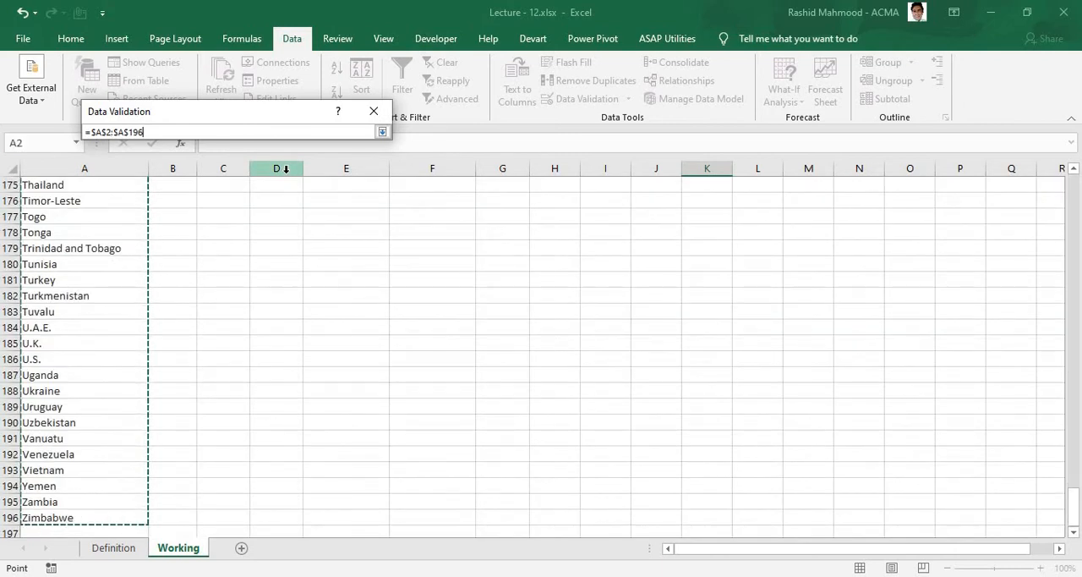
click(383, 133)
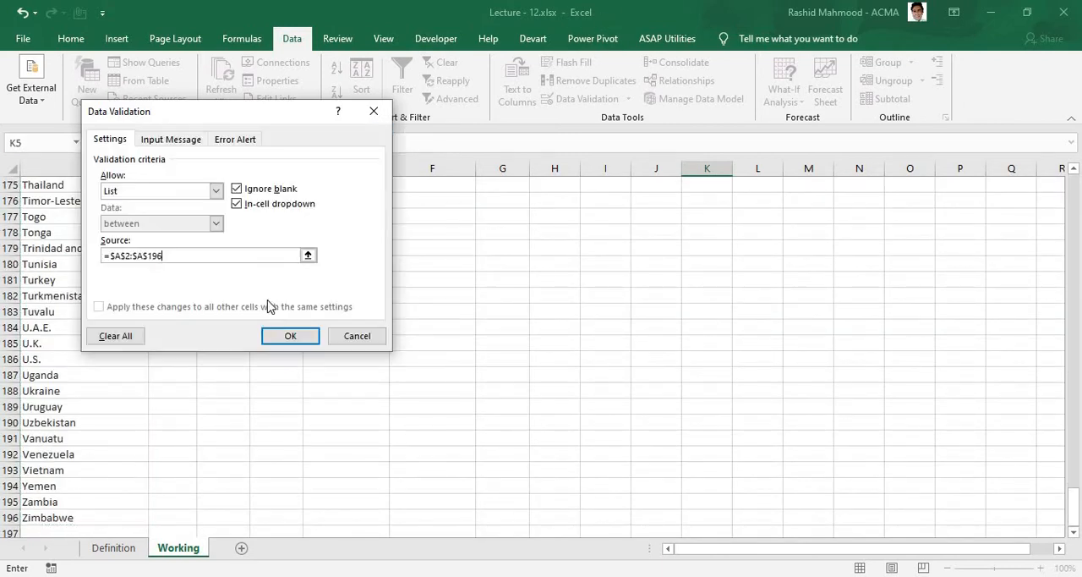
click(290, 336)
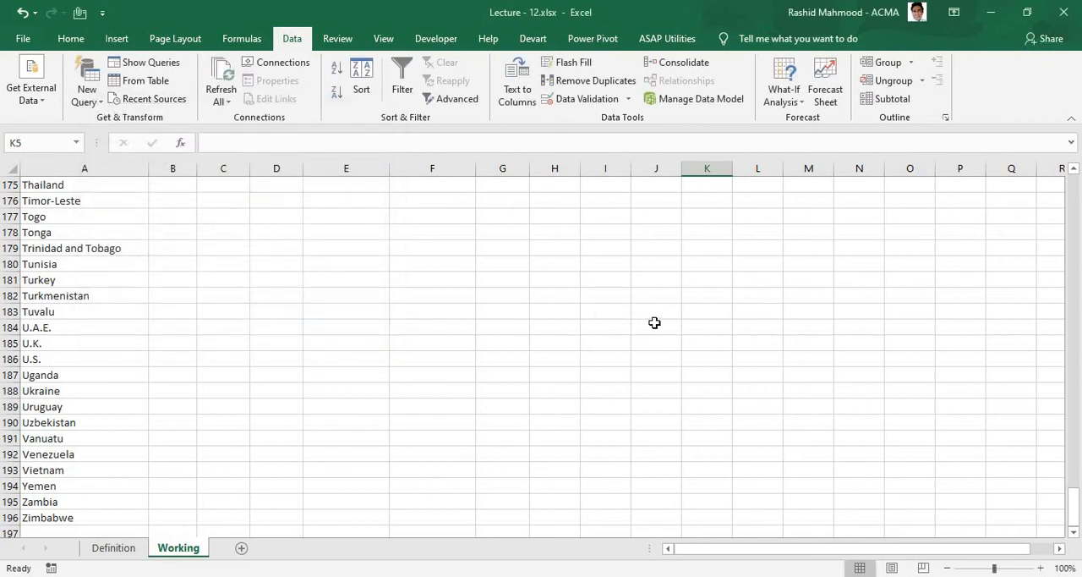
Step: Choose several countries in turn from the drop-down in K5, including Angola and Bahrain, and leave Belgium selected
key(ctrl+BackSpace)
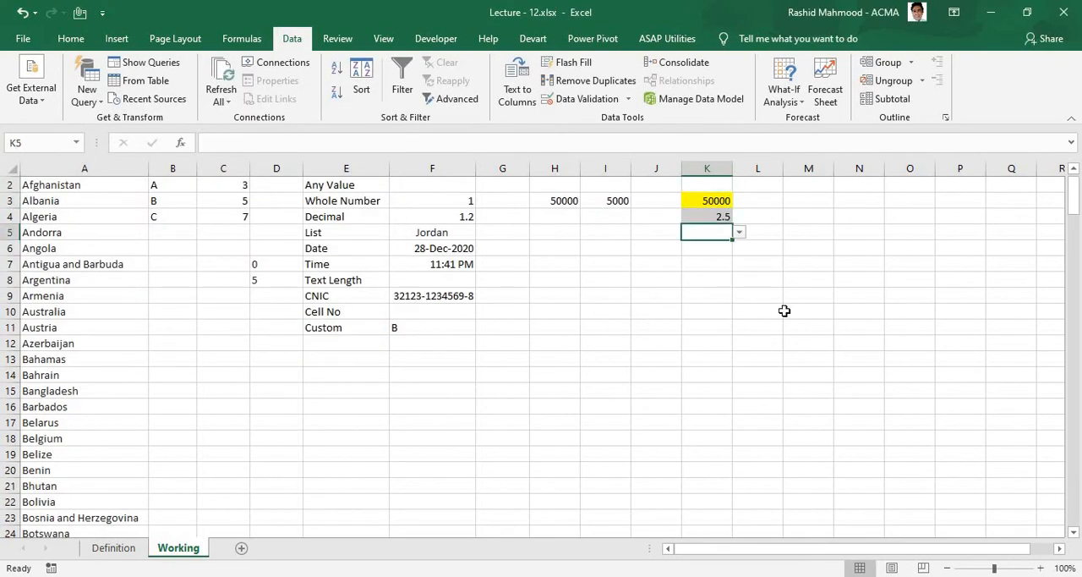
click(740, 234)
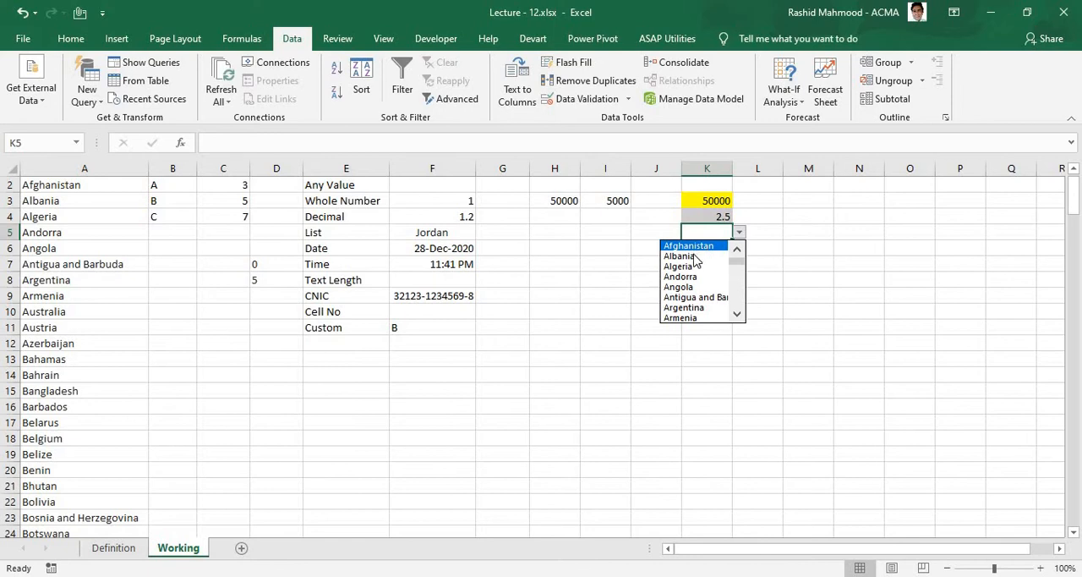
click(708, 256)
click(739, 234)
click(694, 277)
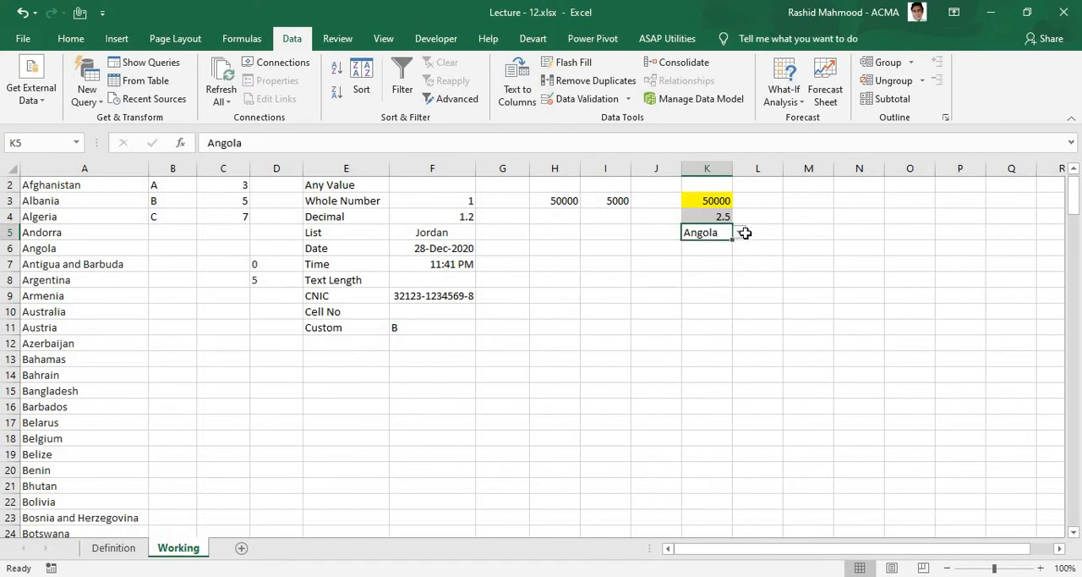
click(739, 234)
click(694, 276)
click(739, 233)
click(681, 298)
click(739, 234)
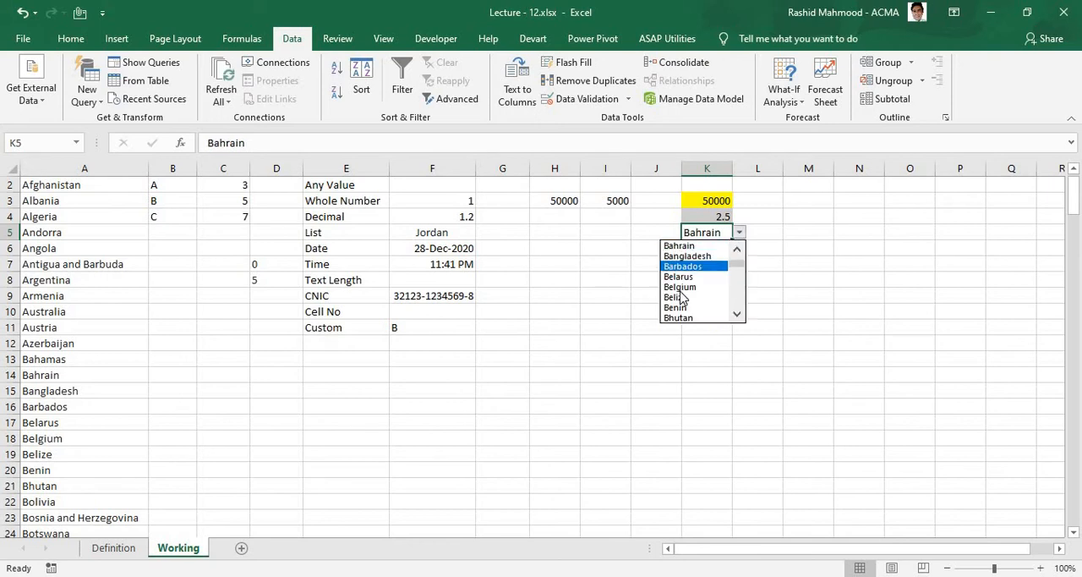
click(716, 286)
click(725, 274)
Step: Start a data validation rule for K6, the counterpart of the Date example, and set it to allow dates
click(693, 248)
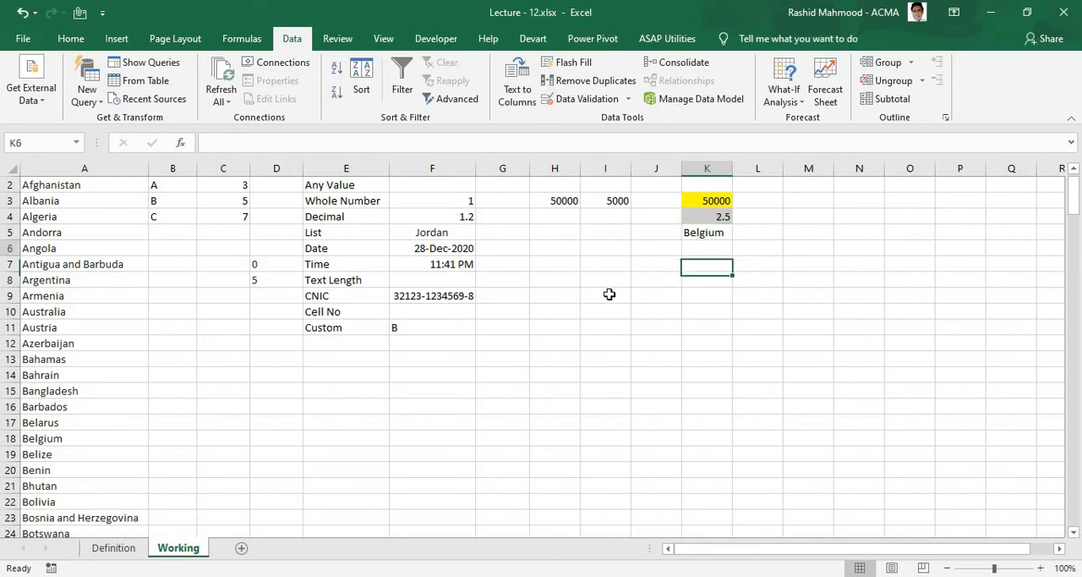
click(374, 252)
click(702, 251)
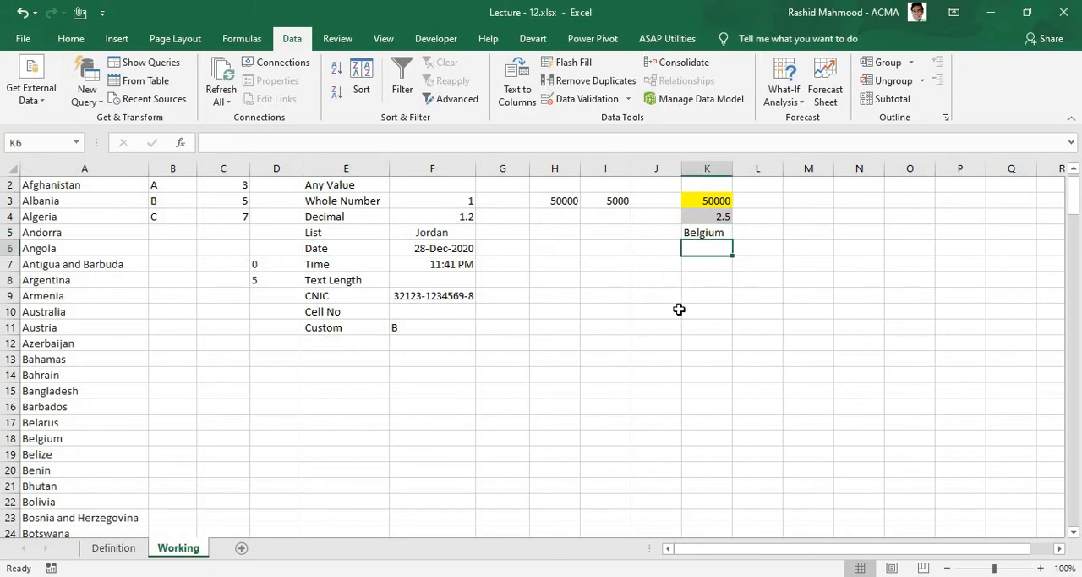
click(629, 100)
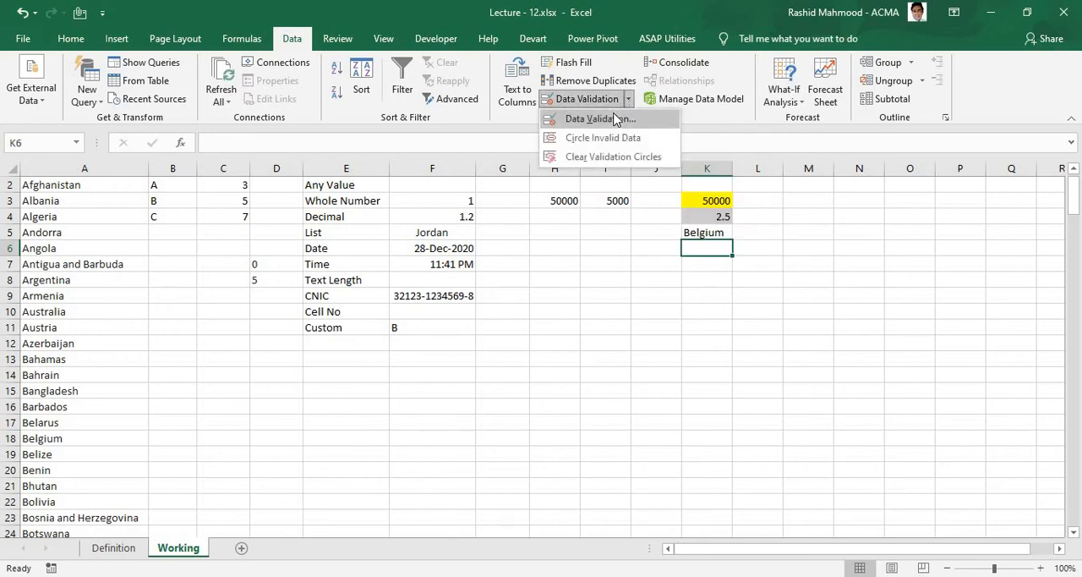
click(615, 120)
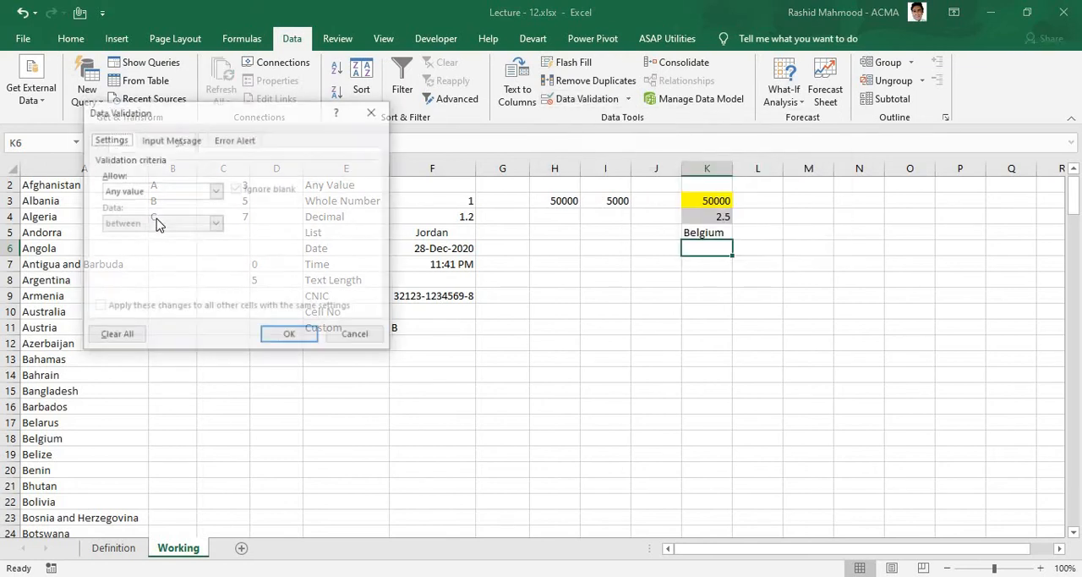
click(216, 190)
click(144, 266)
drag(208, 126, 706, 121)
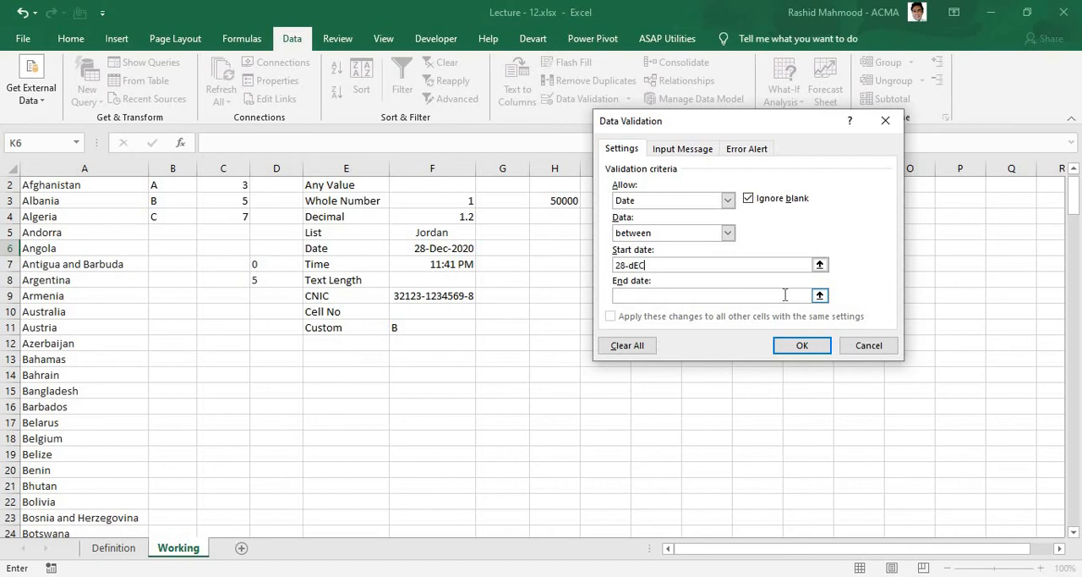
Step: Limit the K6 date rule to dates between 28-Dec-2019 and 31-Mar-2020 and apply it
key(BackSpace)
key(BackSpace)
key(BackSpace)
text(Dec-2019)
click(712, 296)
text(31-Mar-2020)
key(Return)
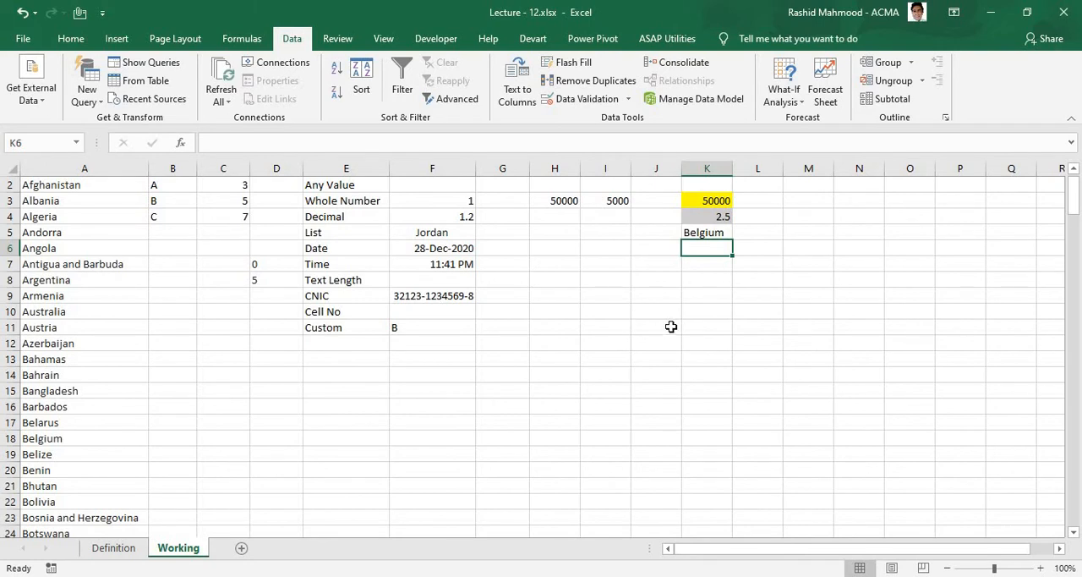
Step: Try 27-dec-2019 in K6 to test the date rule and correct the entry to 28-dec-2019
text(27-dec)
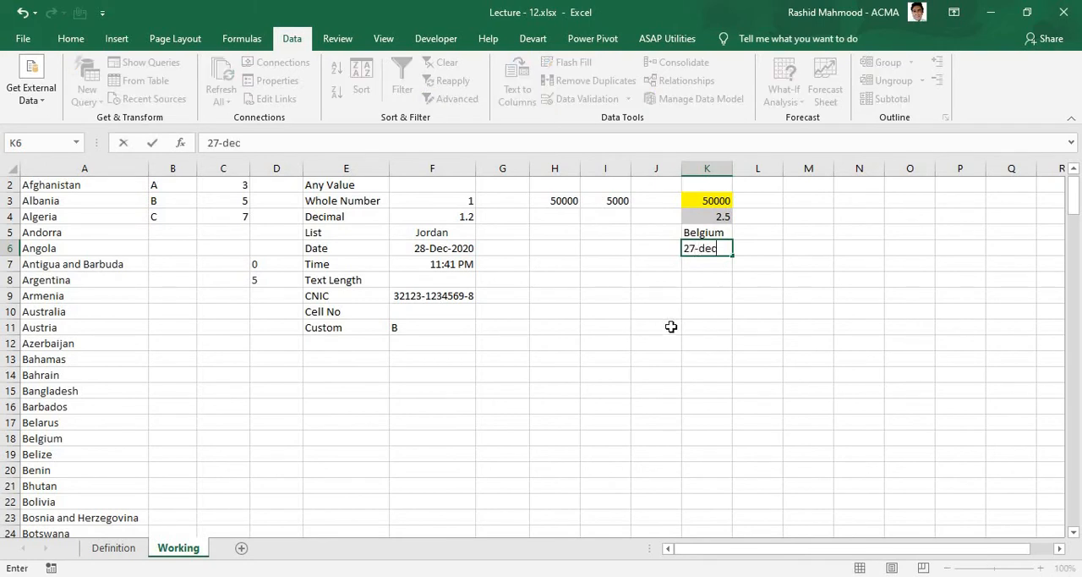
text(-2019)
key(Return)
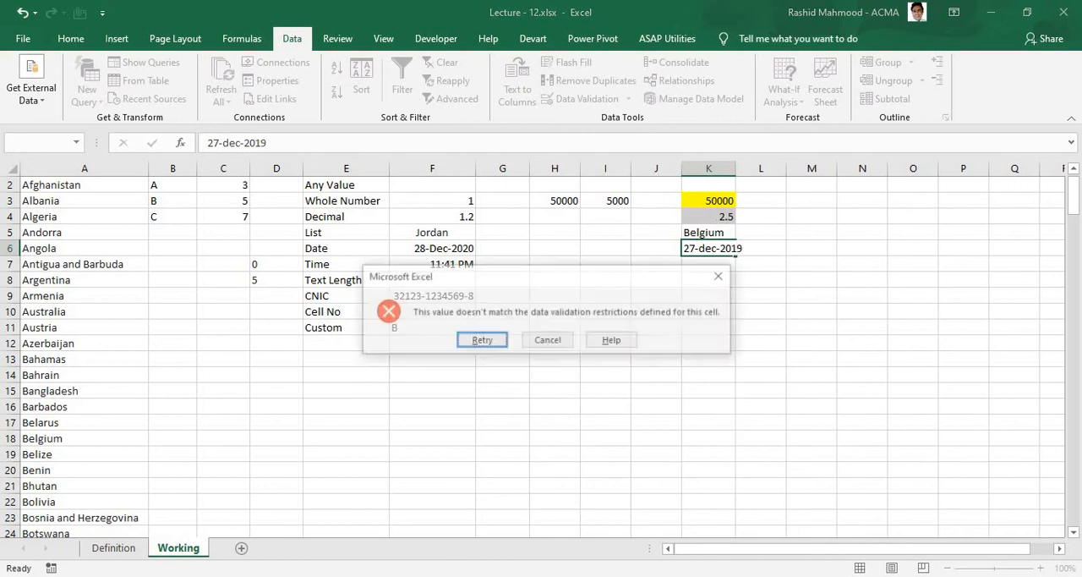
key(Return)
click(215, 142)
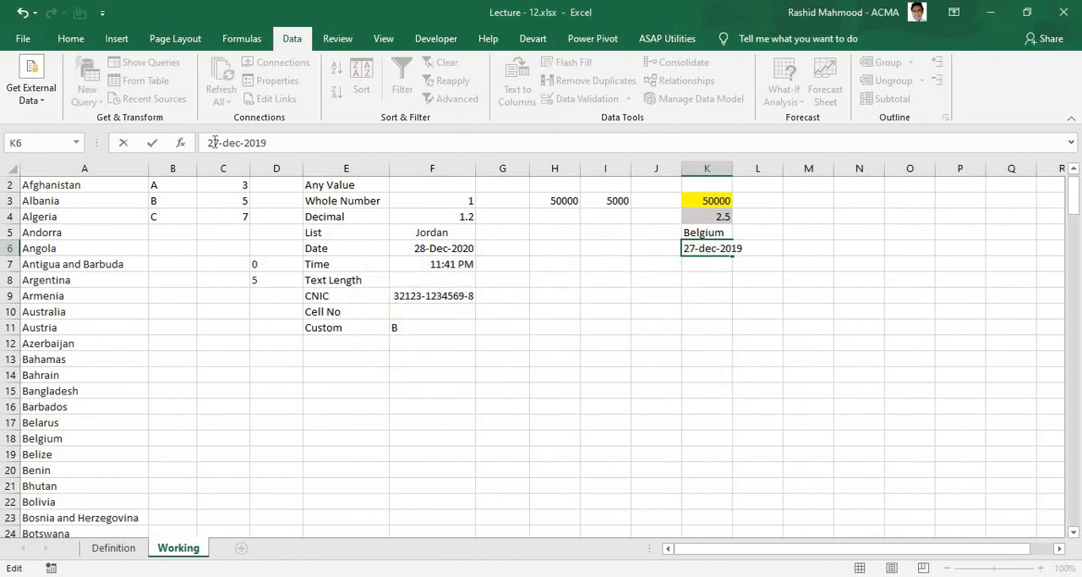
key(Delete)
text(8)
key(Return)
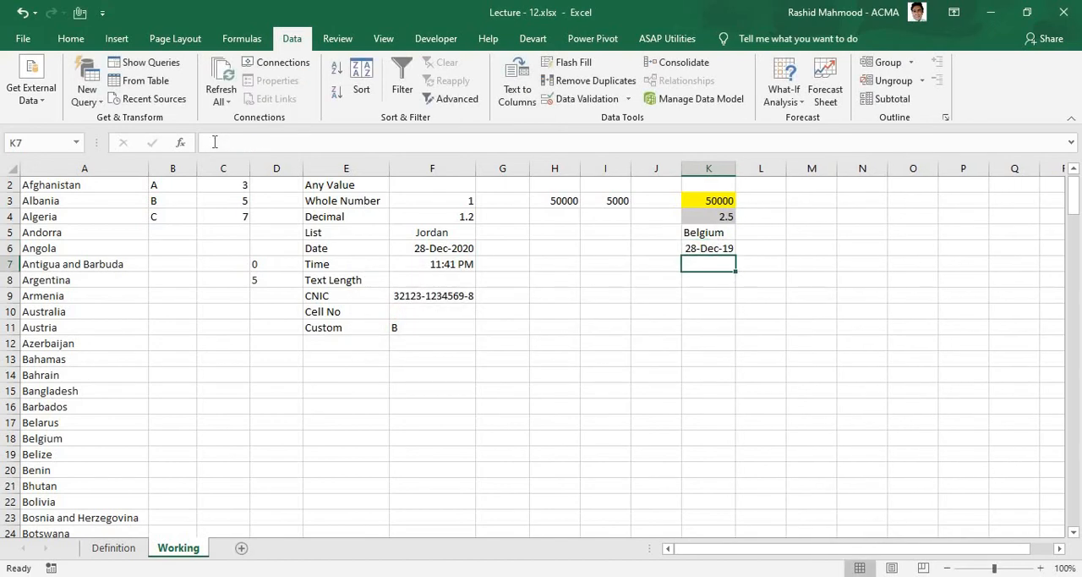
Step: Enter 31-03-2020 in K6, try 01-04-2020 as a date past the limit, and cancel that second entry
key(Up)
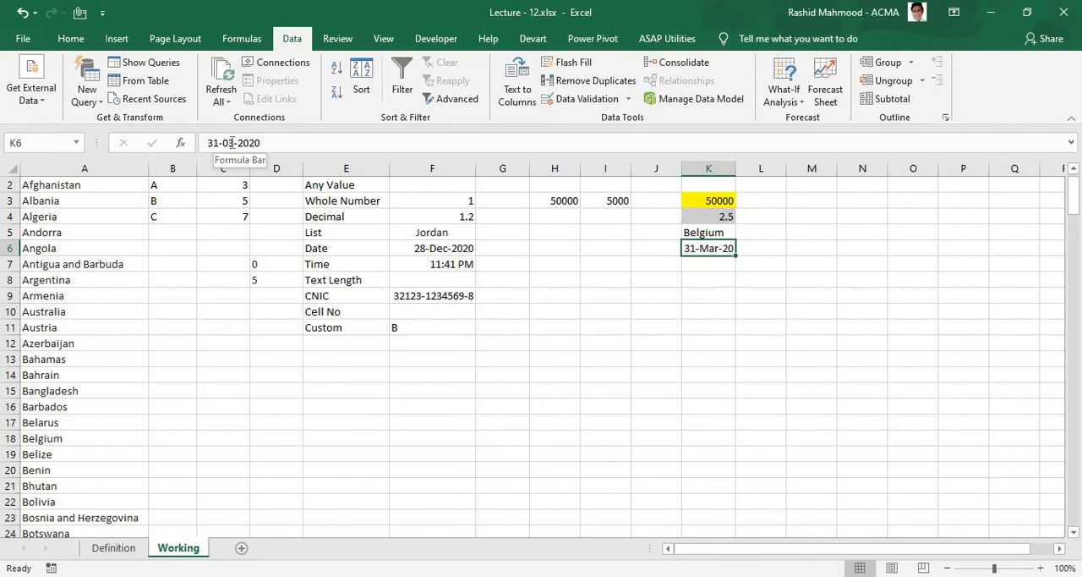
drag(234, 143, 172, 142)
key(Delete)
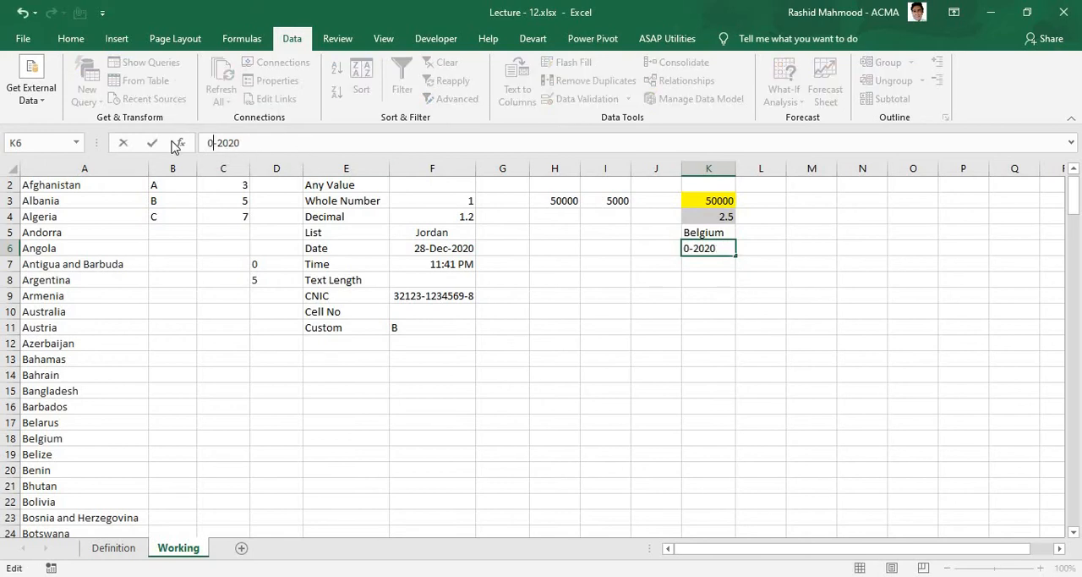
text(01-04)
key(Return)
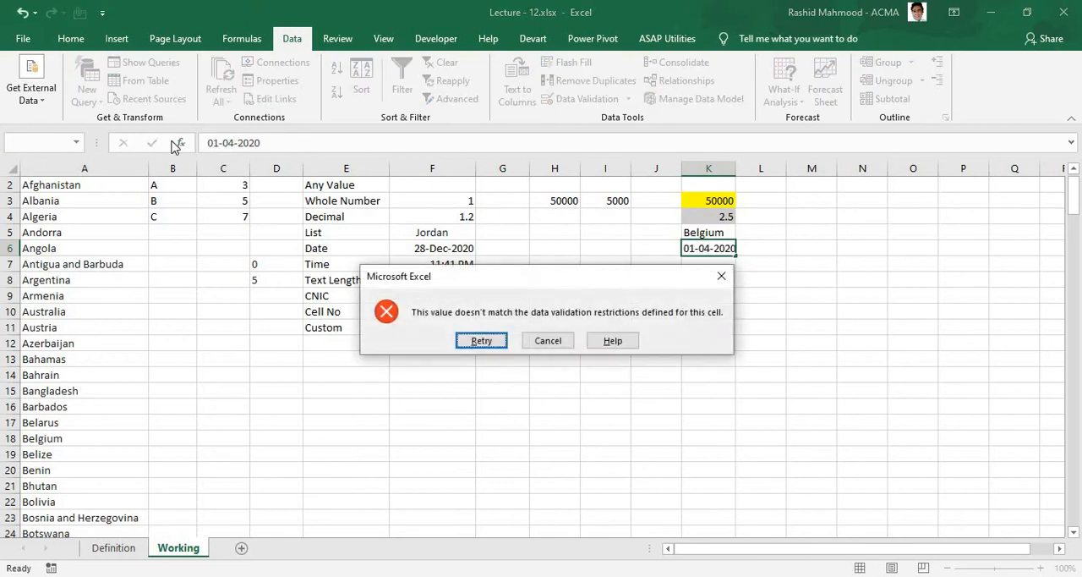
click(477, 340)
key(Escape)
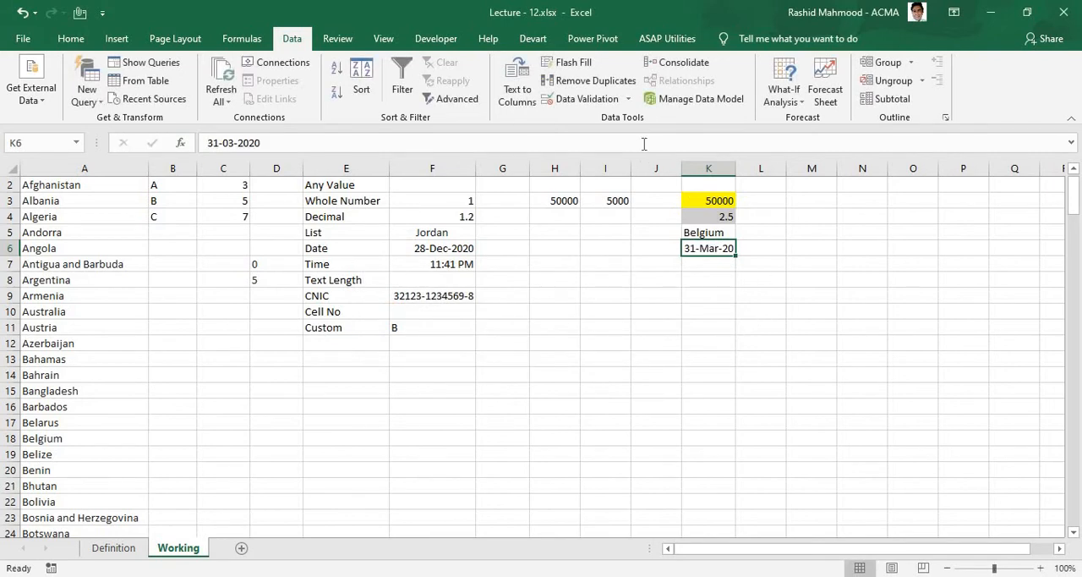
Step: Review the comparison options available for the K6 date rule and close the validation settings without changing them
click(628, 99)
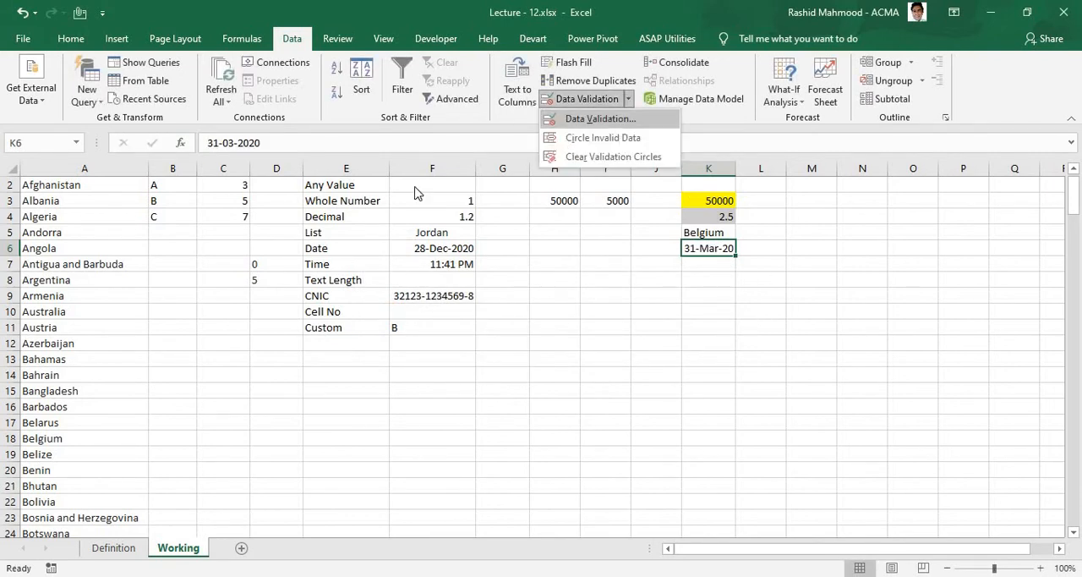
click(600, 119)
click(728, 233)
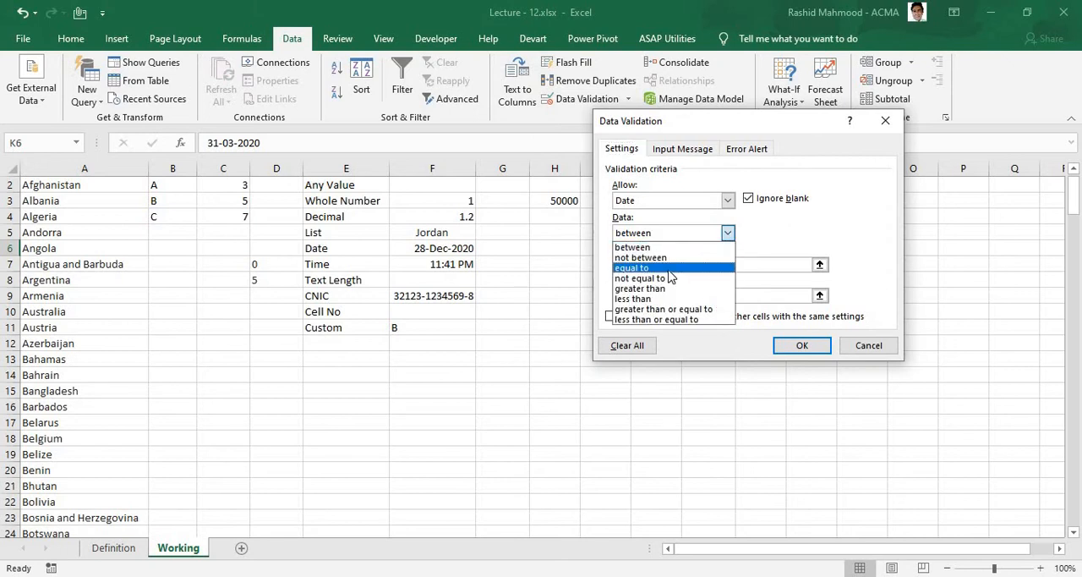
click(817, 214)
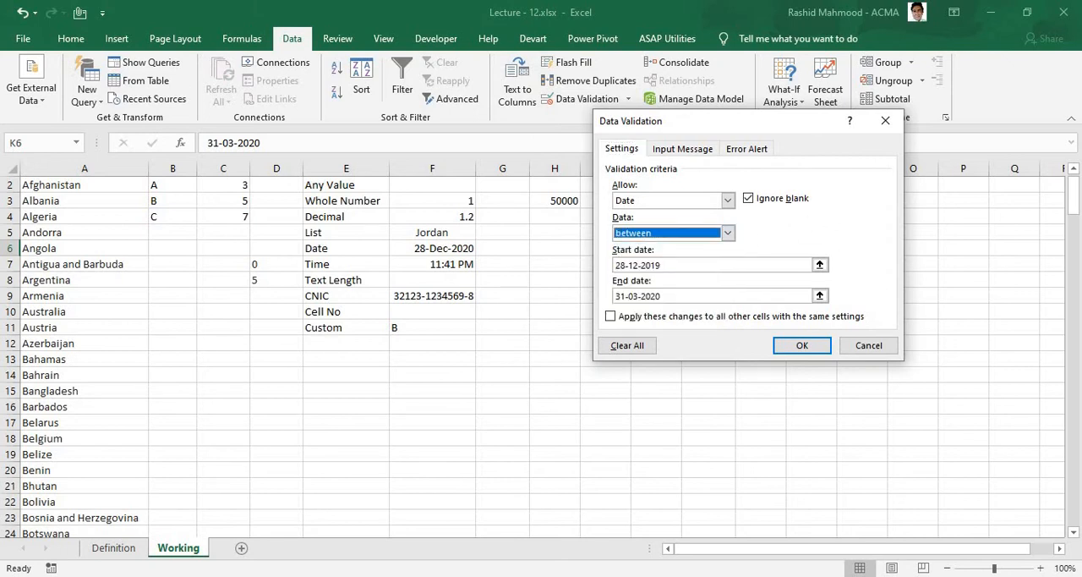
click(887, 122)
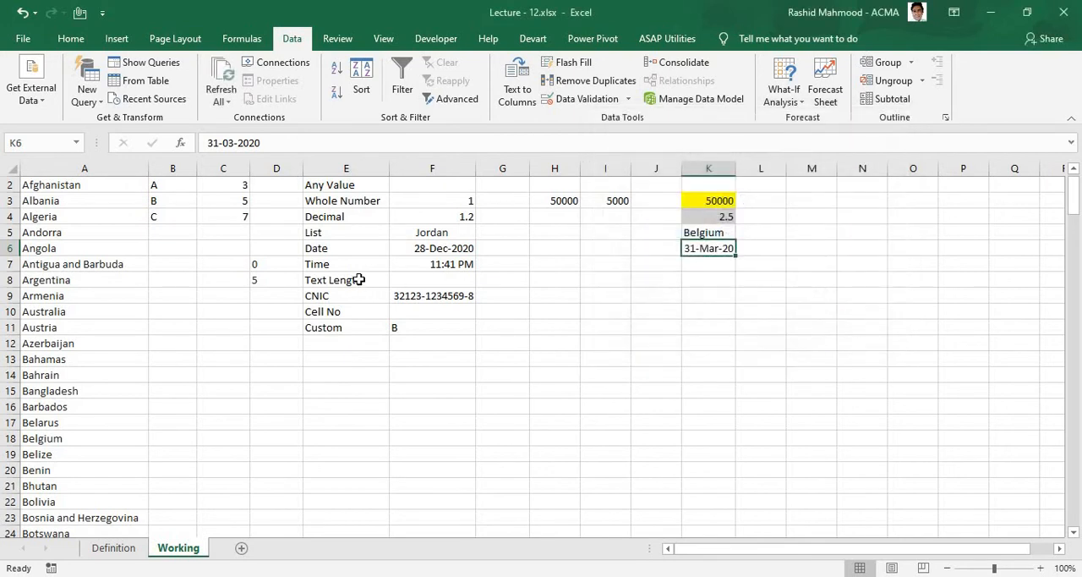
click(340, 261)
click(457, 285)
click(726, 264)
click(726, 263)
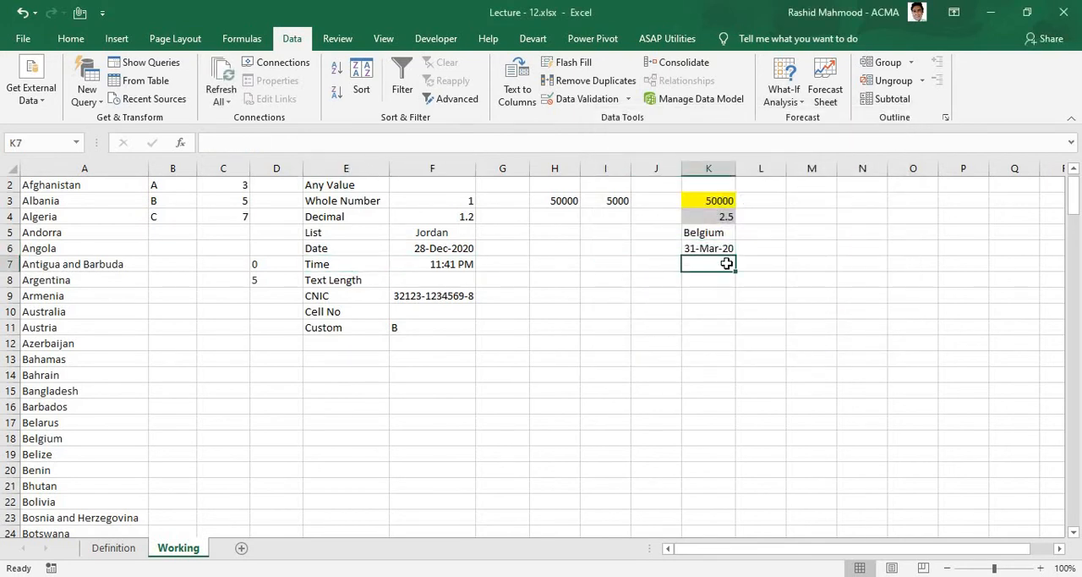
Step: Enter Pakistan in K8, in the same row as the Text Length example
key(Down)
key(Left)
key(Left)
key(Left)
key(Left)
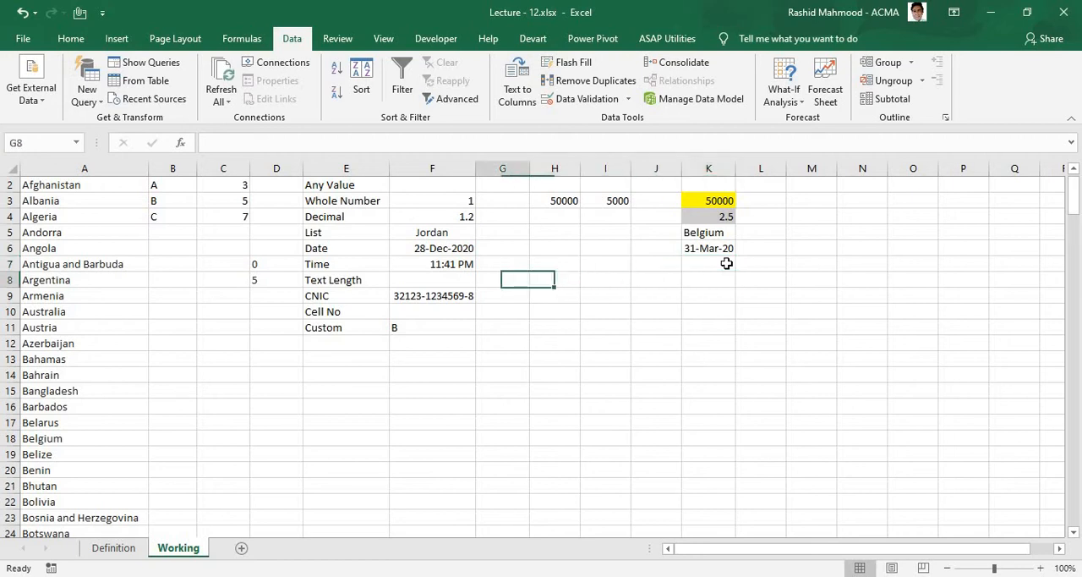
key(Right)
key(Right)
key(Right)
key(Right)
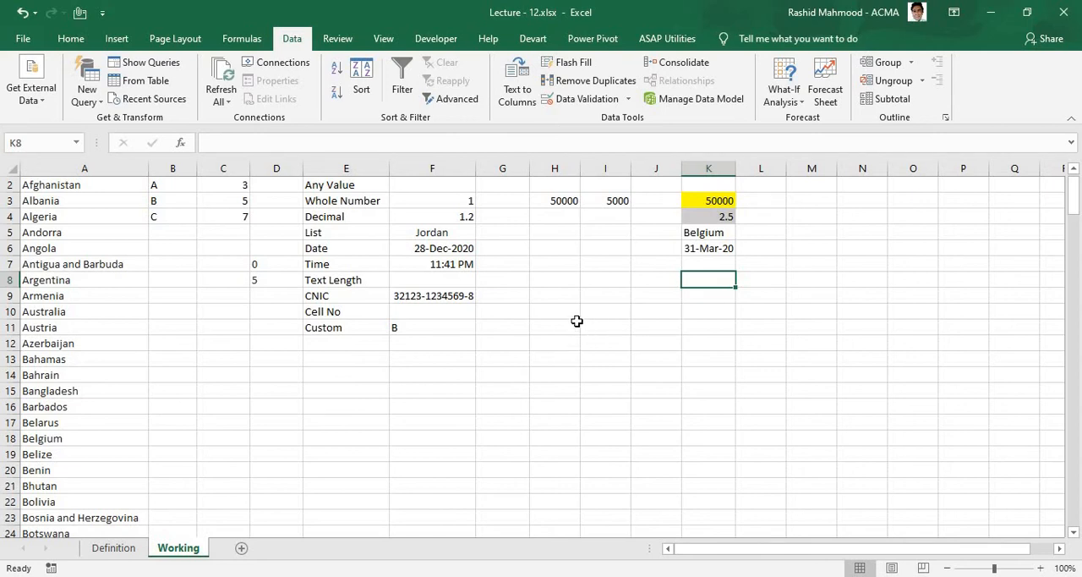
text(Pakistan)
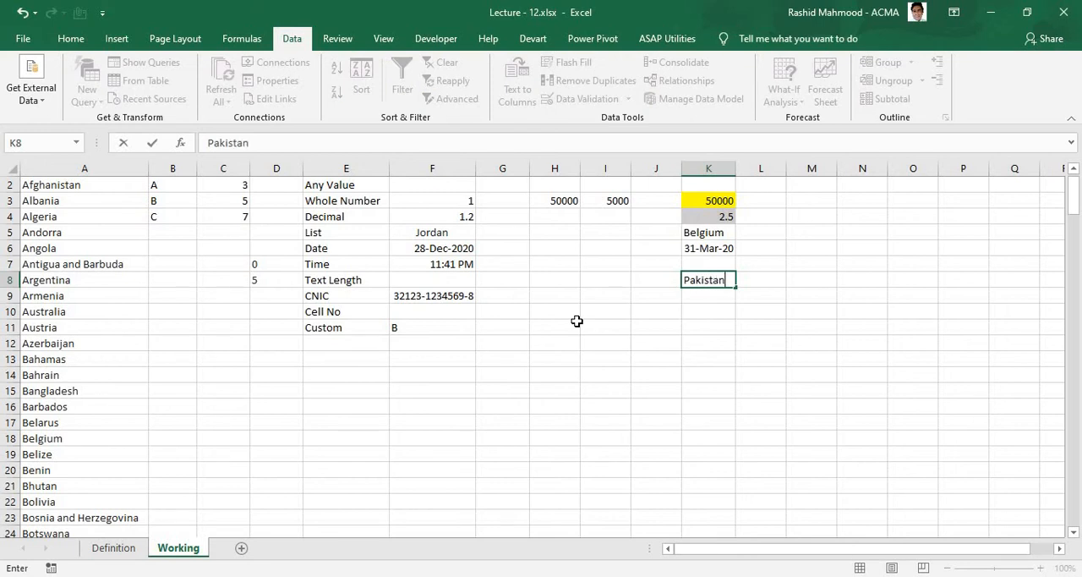
key(Return)
key(Up)
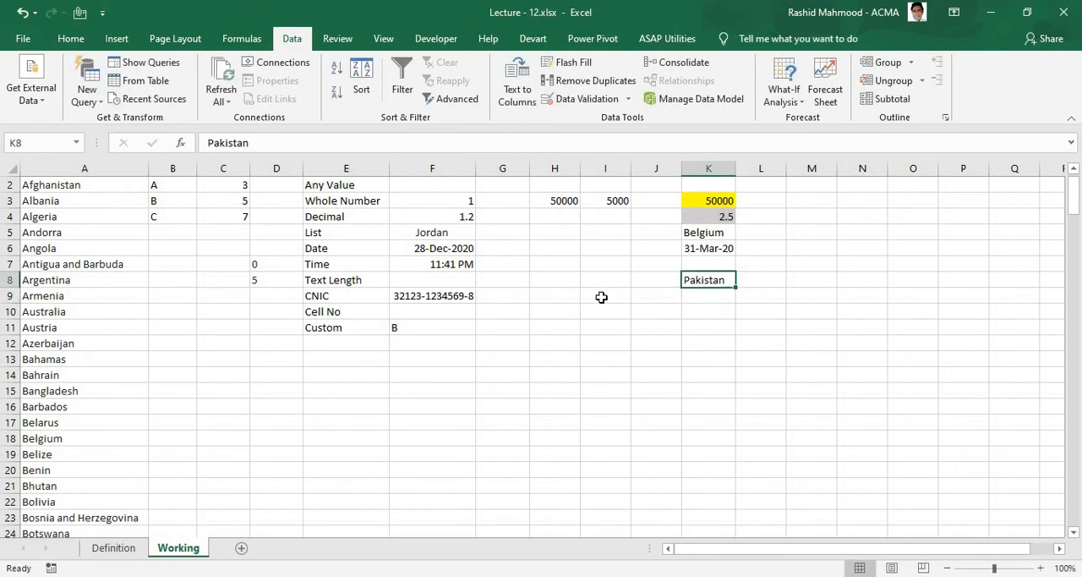
Step: Apply a data validation rule to K8 that requires a text length equal to 5
click(602, 103)
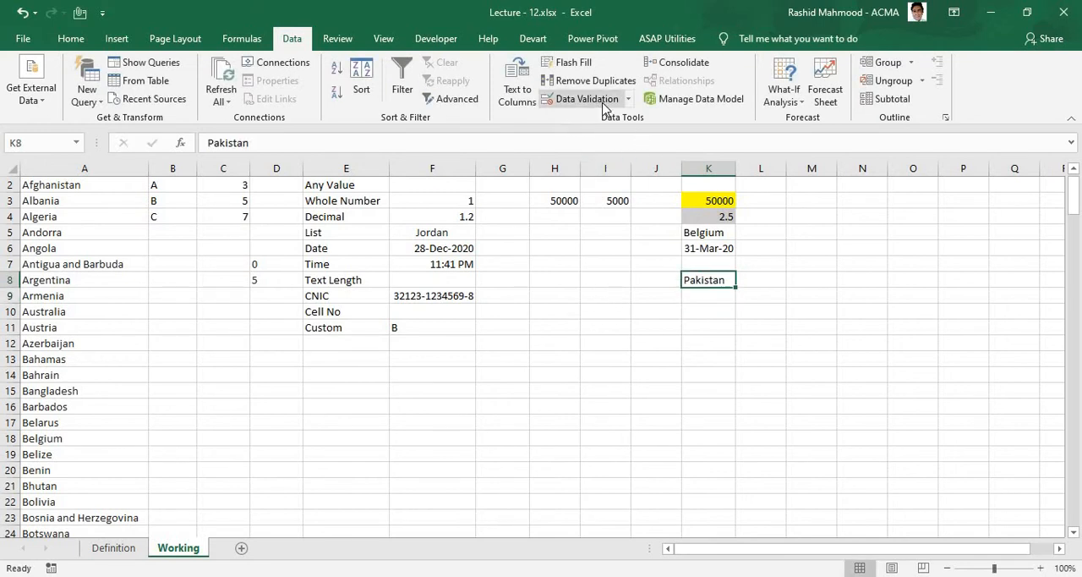
click(727, 200)
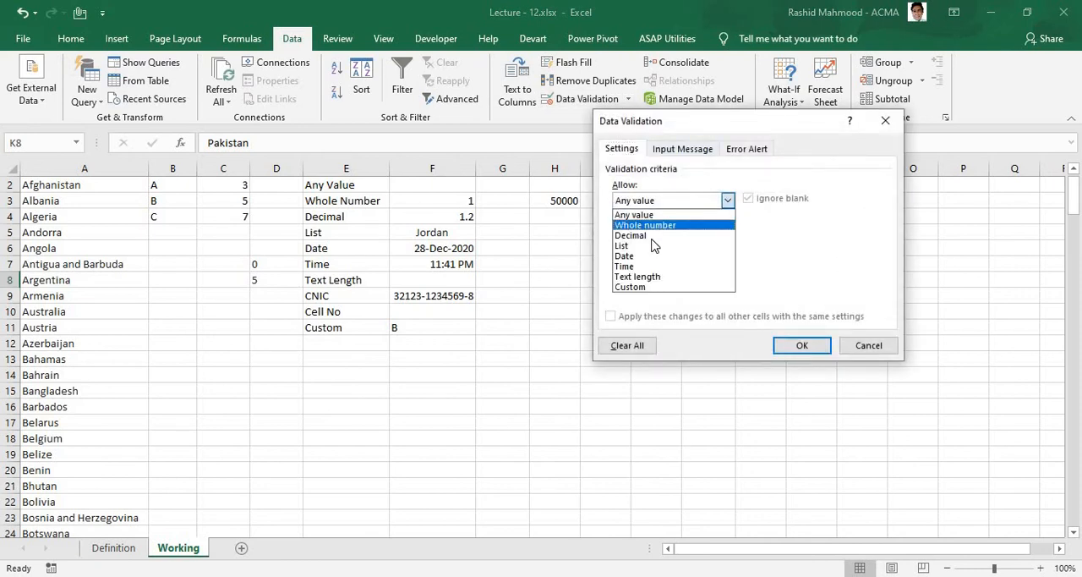
click(643, 276)
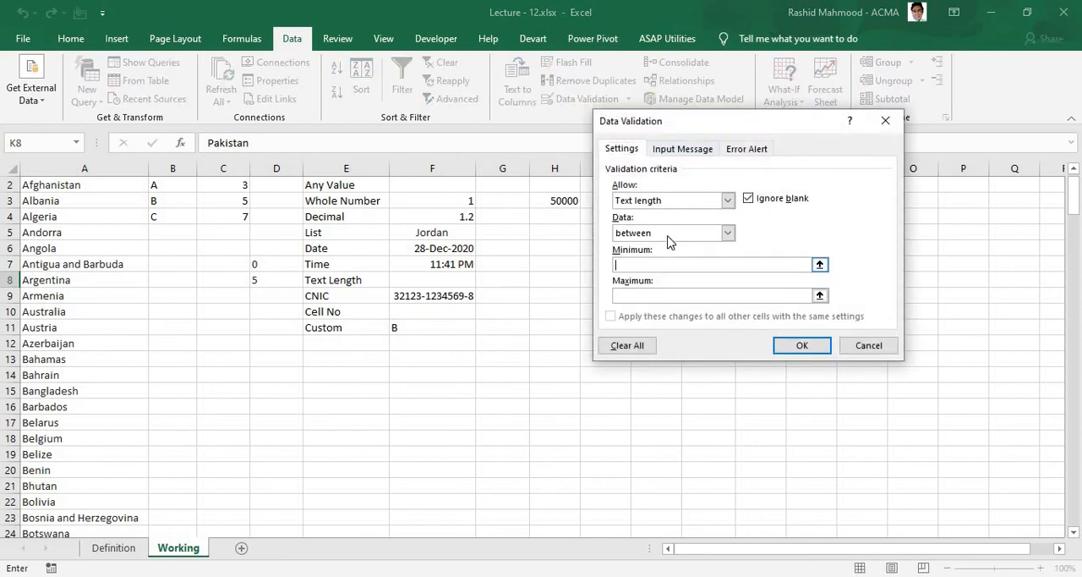
click(668, 234)
click(692, 267)
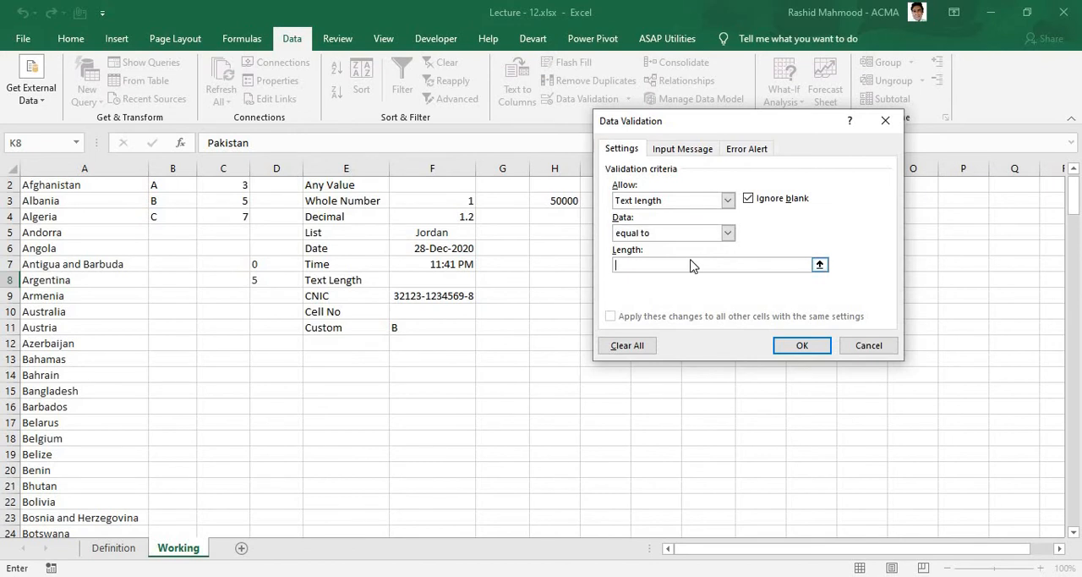
text(5)
click(802, 345)
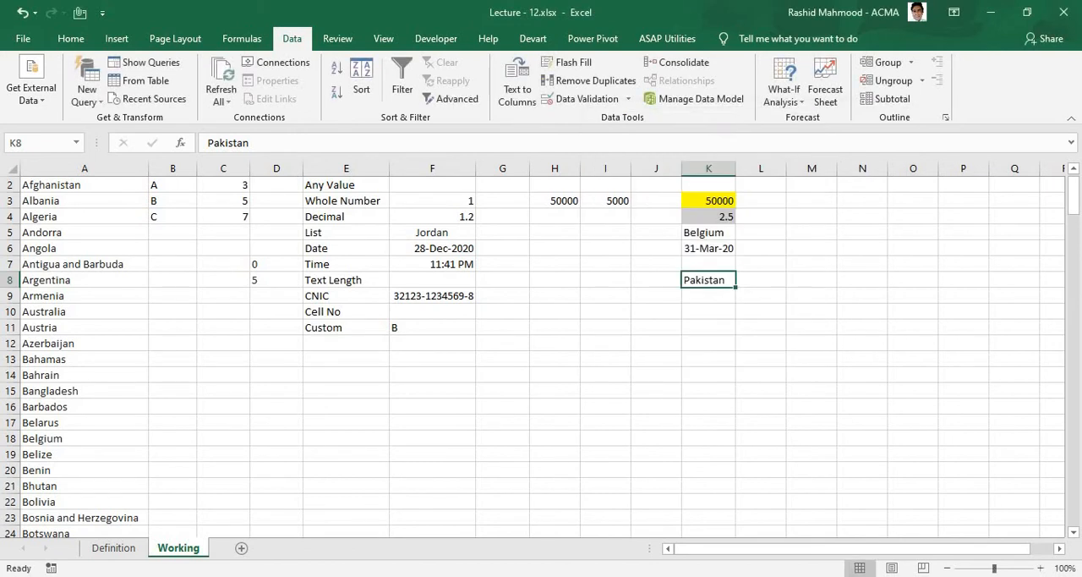
Step: Re-enter Pakistan in K8 to test it against the text length rule
text(Pa)
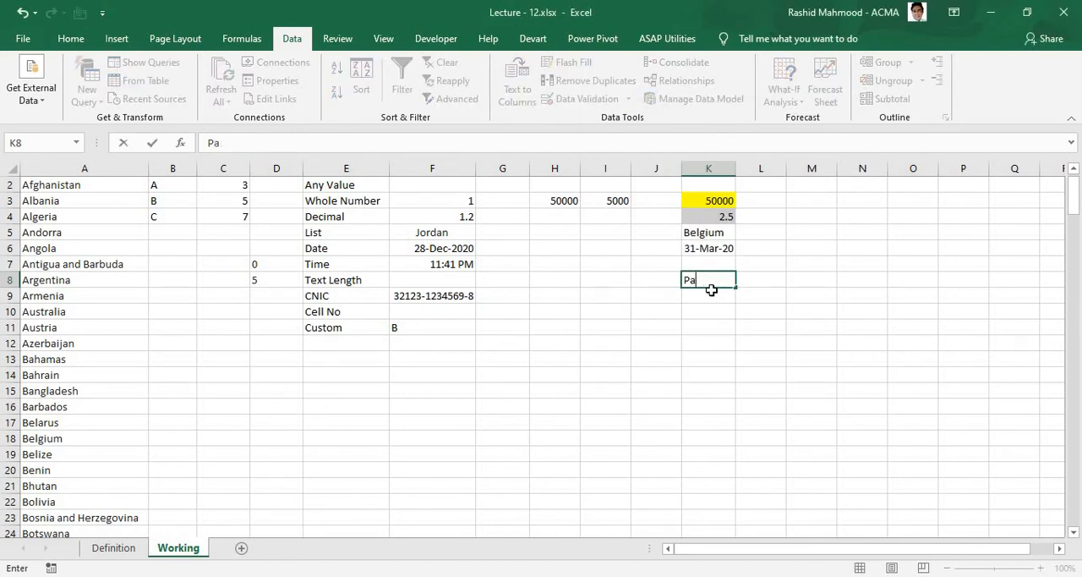
text(kistan)
key(ctrl+Return)
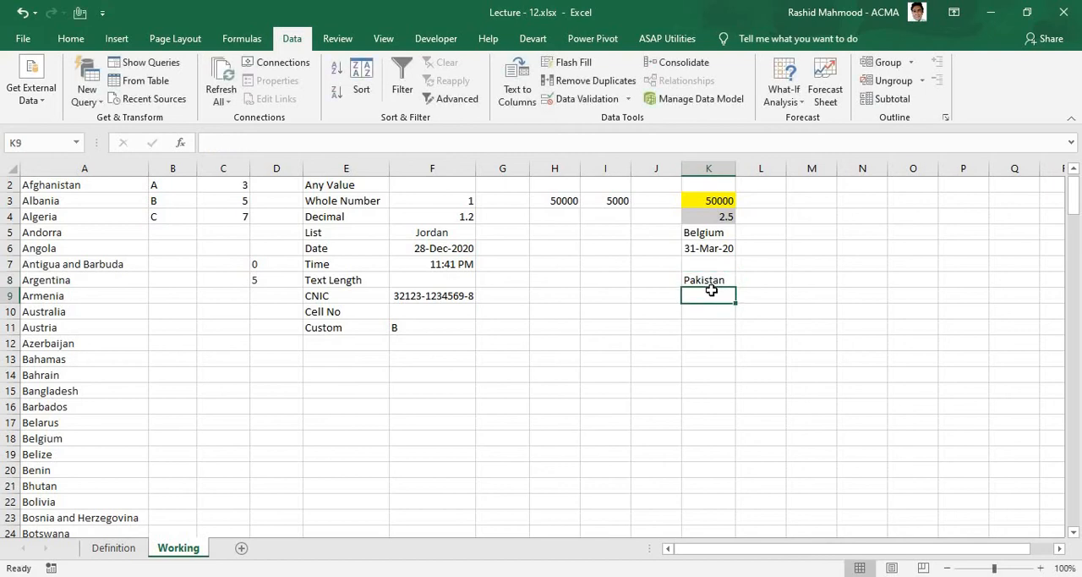
Step: Try Pakistani and Pakista as K8 entries against the text length rule, cancelling each one
key(F2)
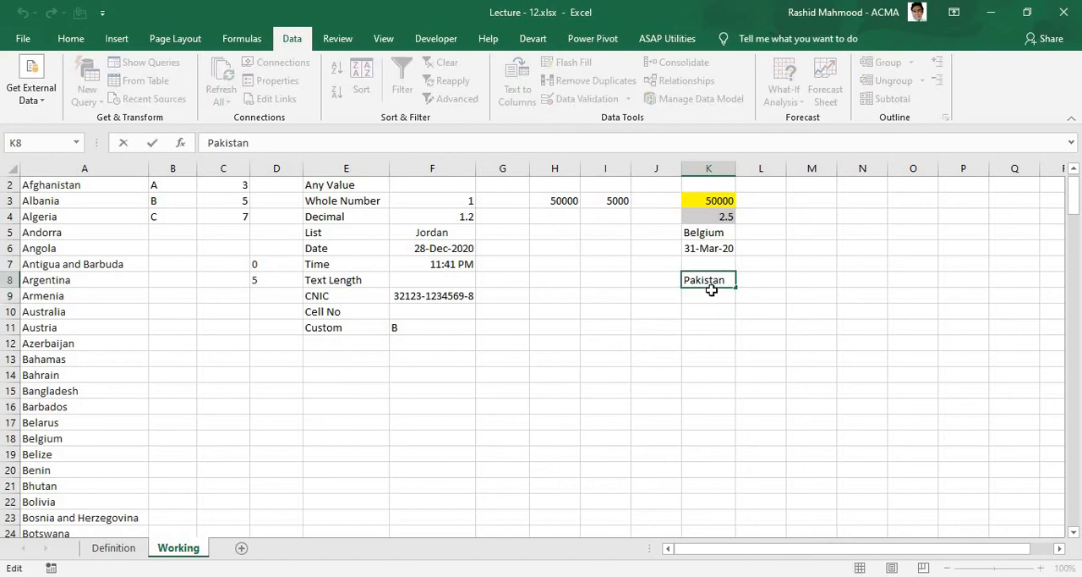
text(i)
key(Return)
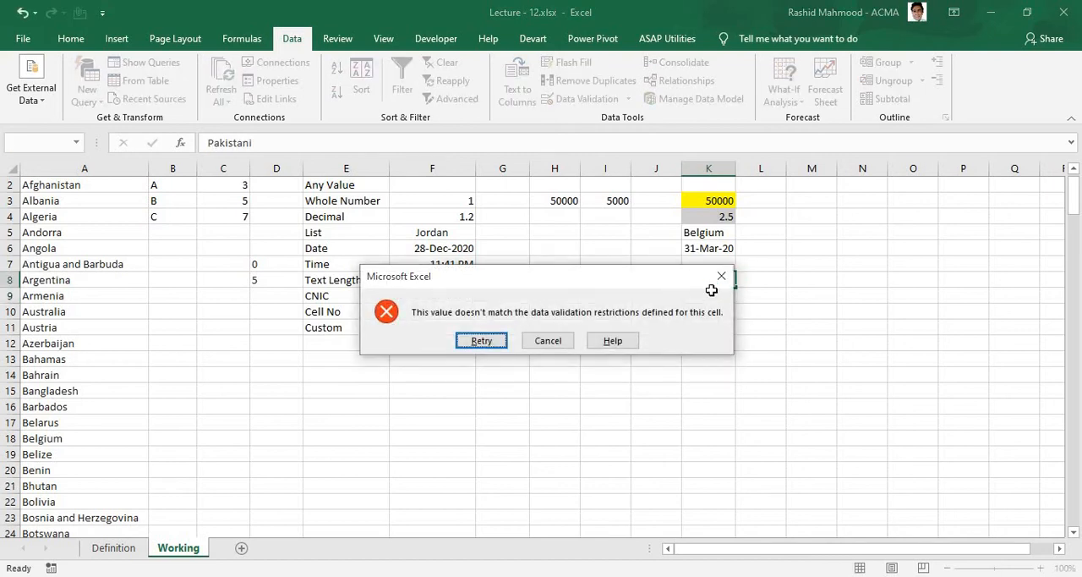
key(Return)
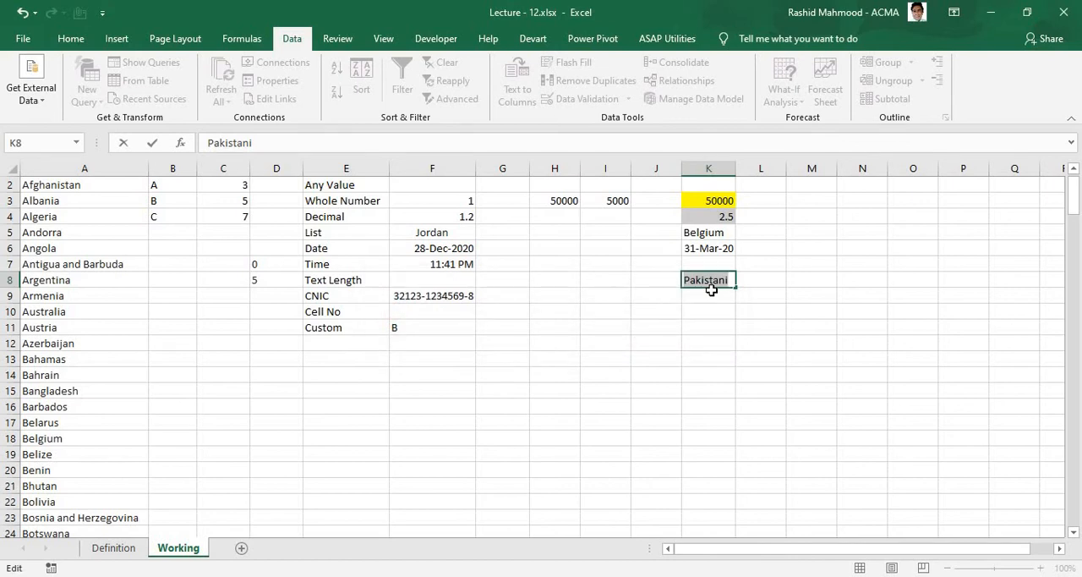
key(Escape)
text(Pakista)
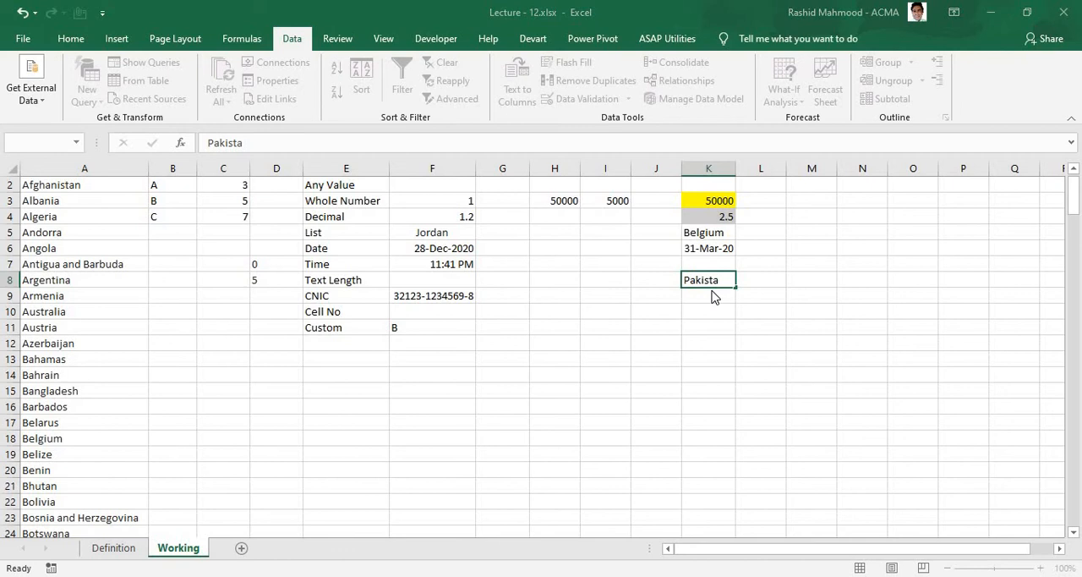
key(Return)
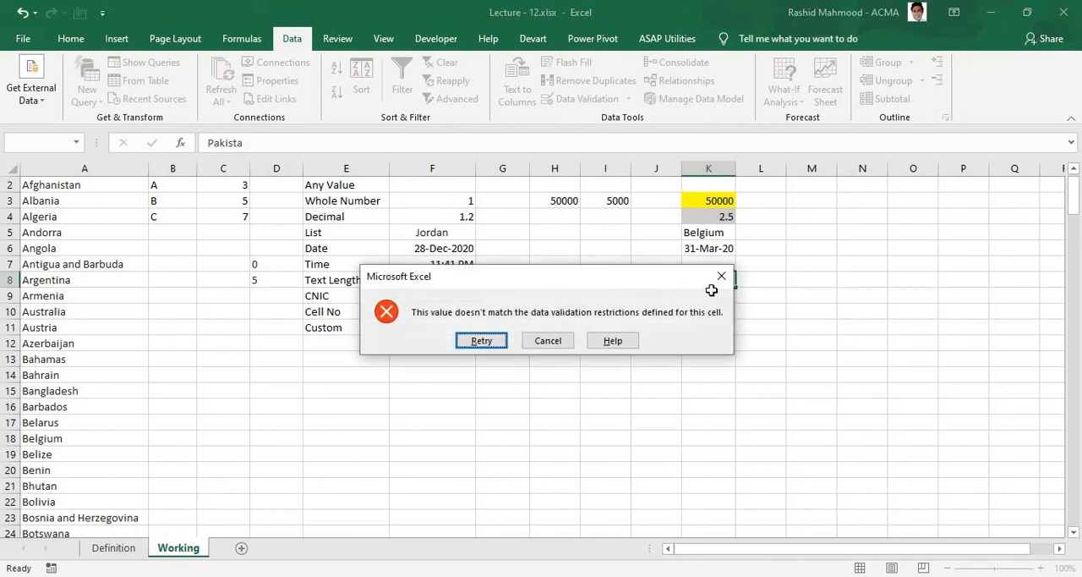
key(Return)
key(Escape)
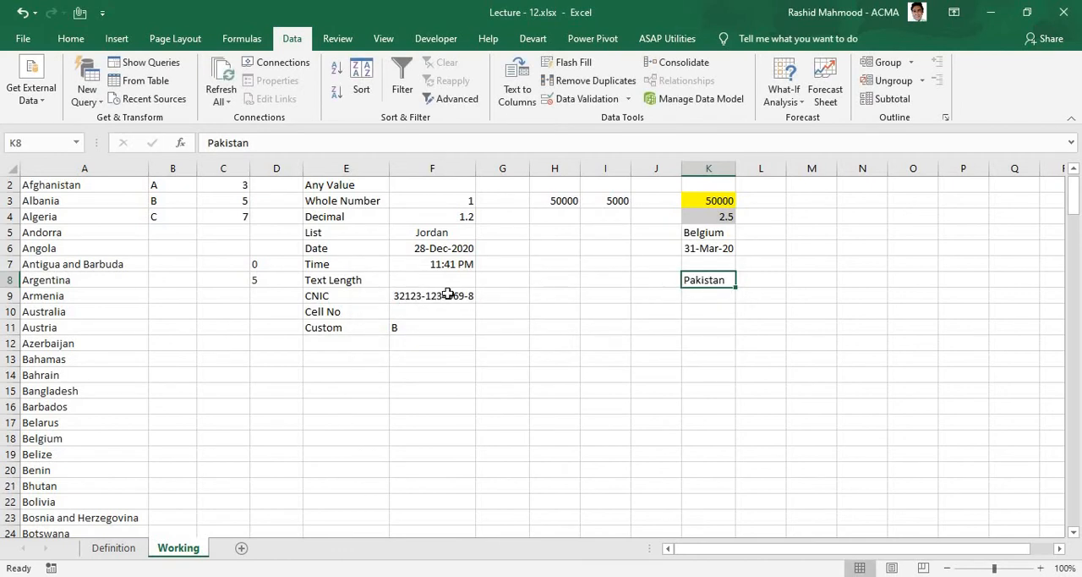
click(326, 281)
drag(693, 291, 722, 276)
click(710, 282)
click(709, 294)
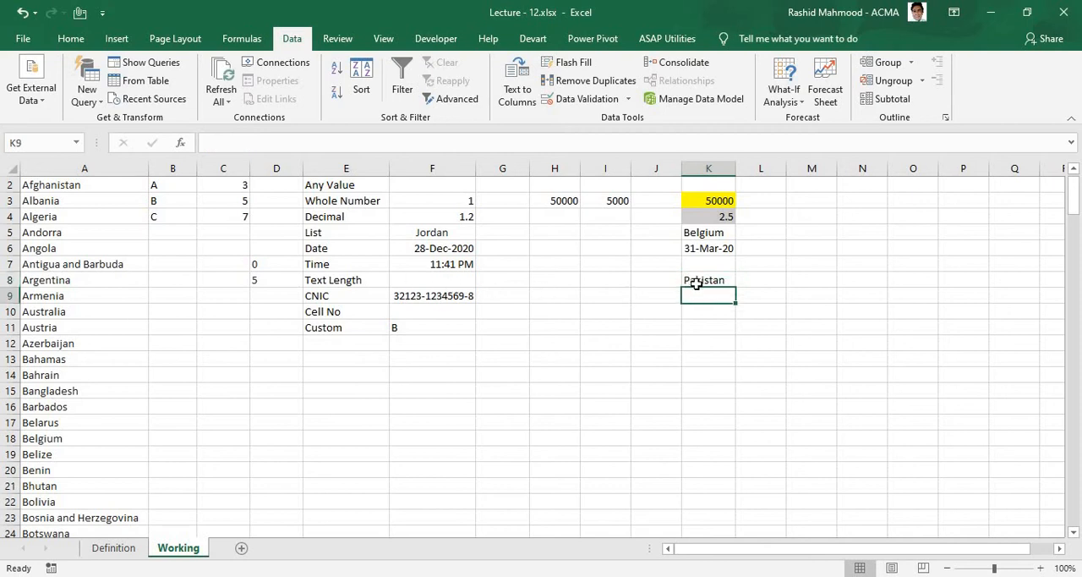
Step: Apply a text length data validation rule with the equal to condition to L8
click(696, 284)
key(Right)
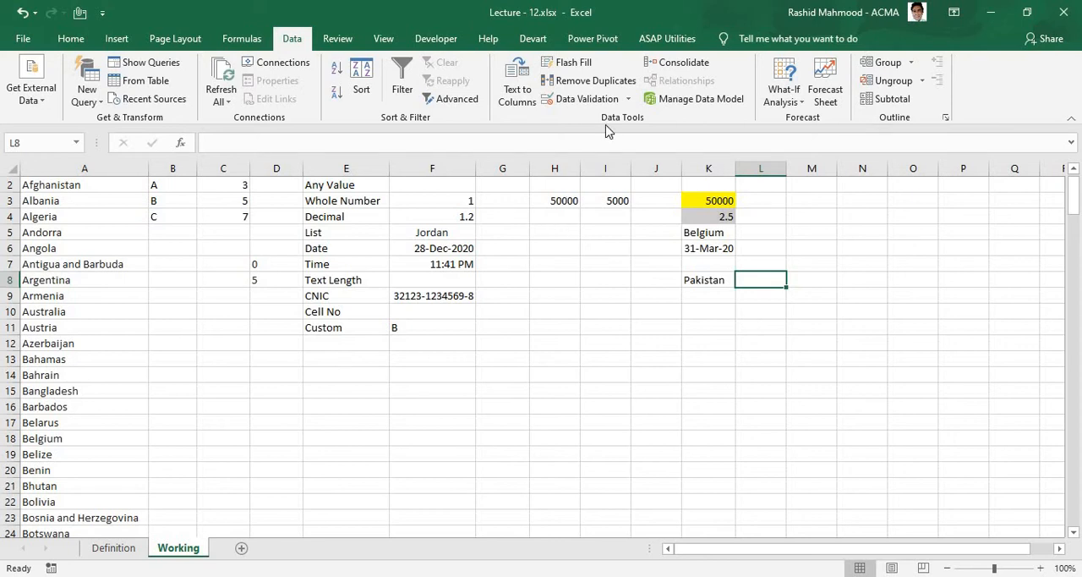
click(616, 100)
click(724, 200)
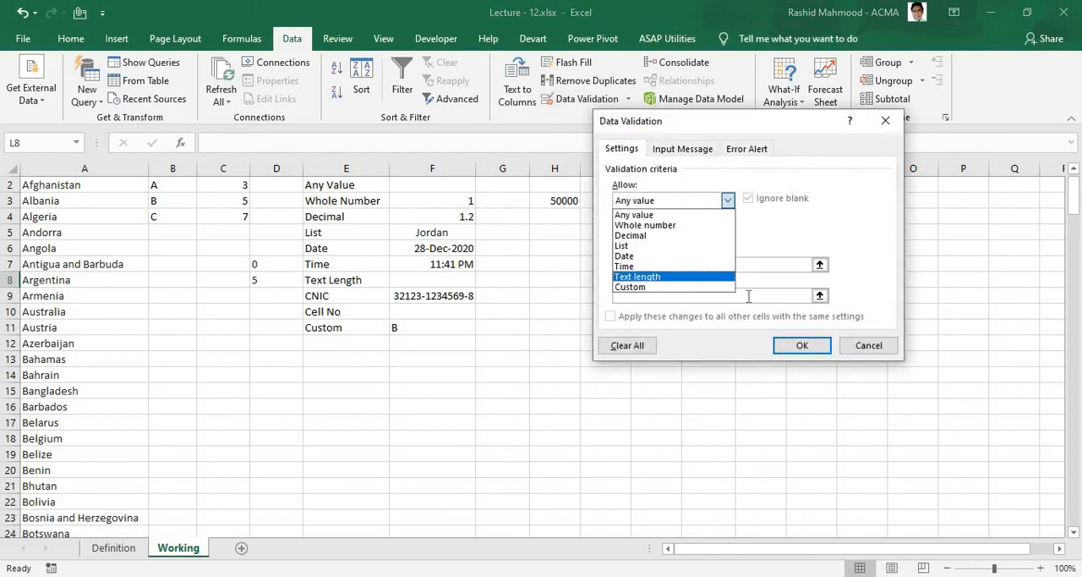
click(662, 272)
click(668, 234)
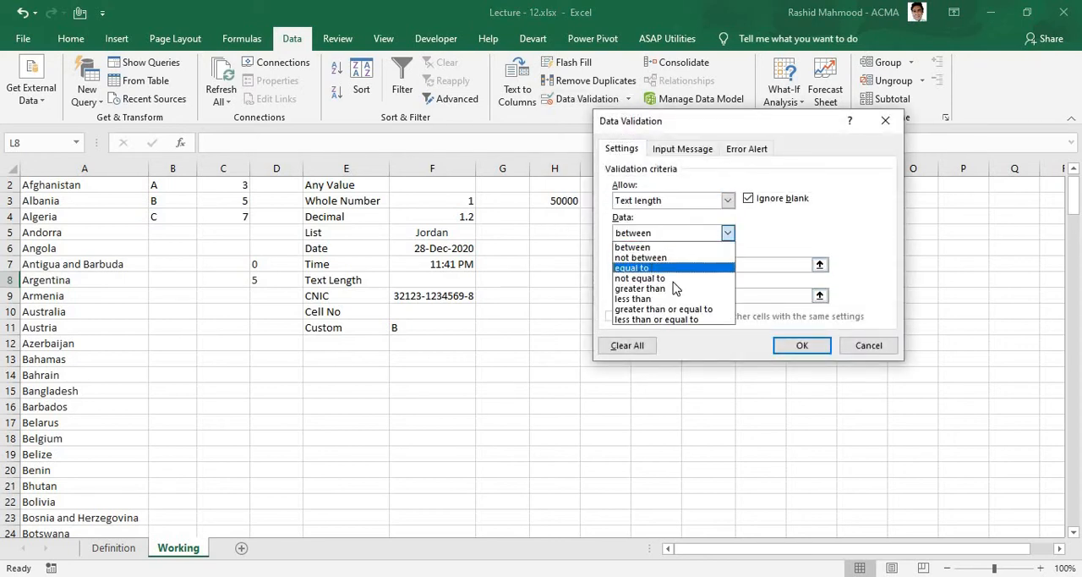
click(652, 267)
click(678, 264)
text(1)
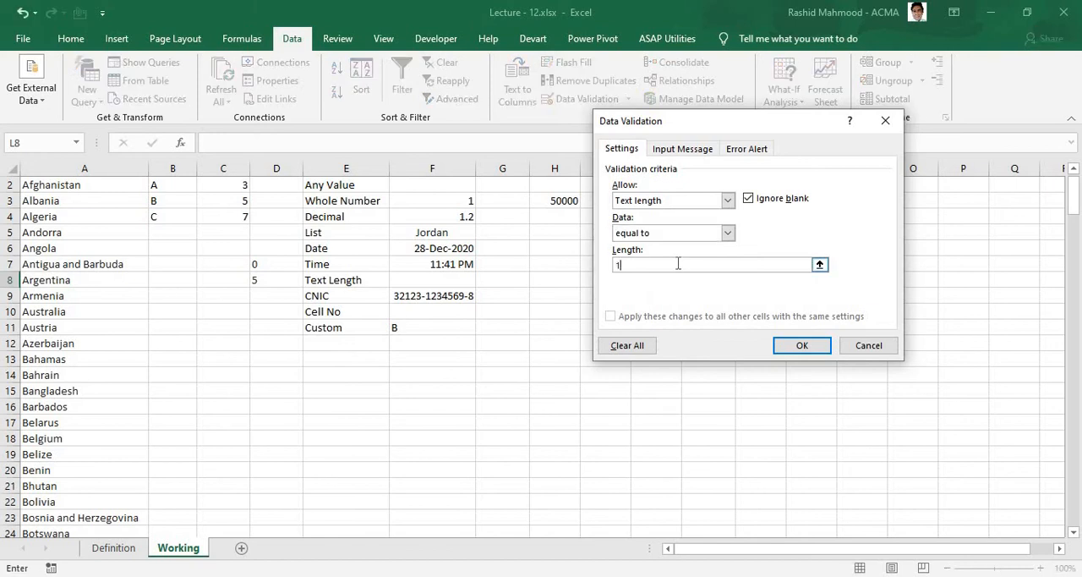
text(0)
click(802, 347)
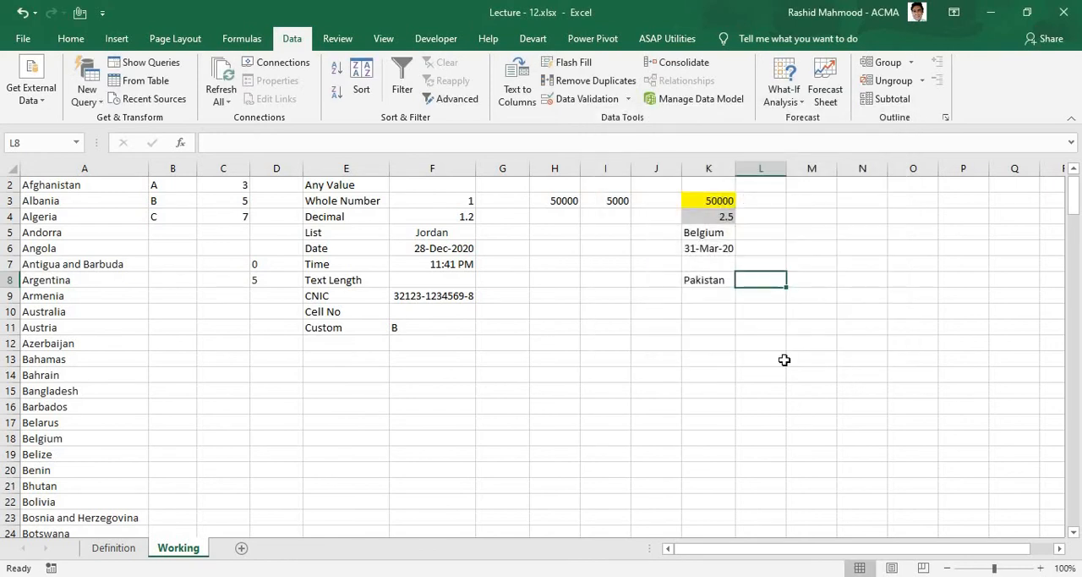
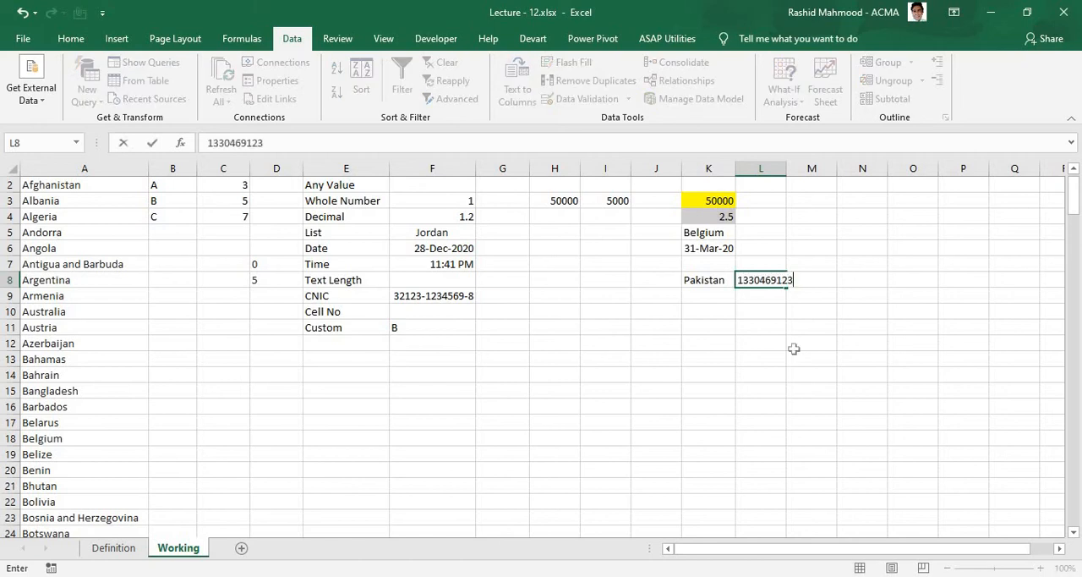
Step: Enter a sample 13-digit CNIC number without dashes in L8
key(ctrl+Return)
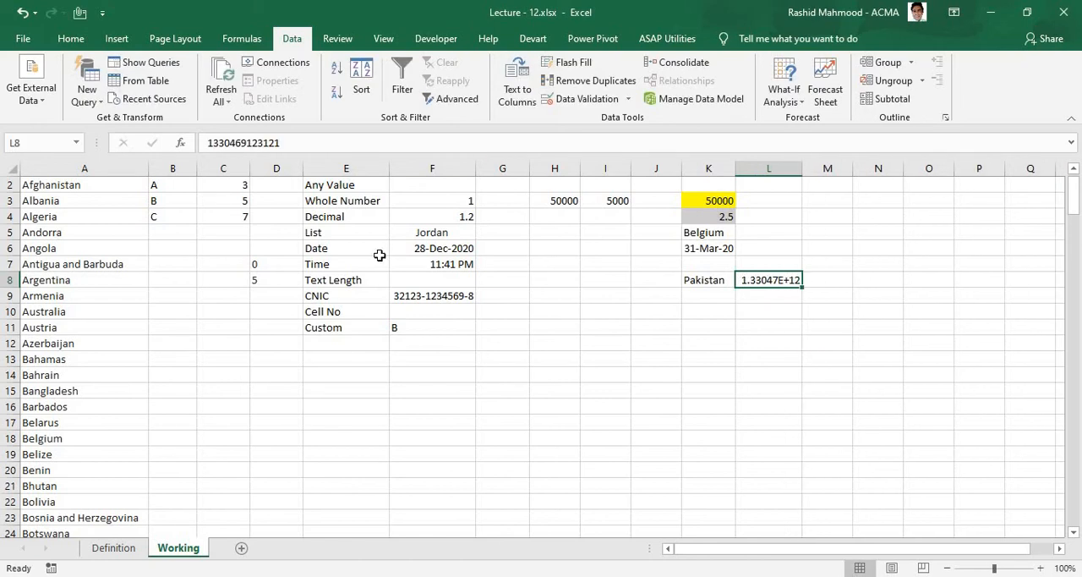
Step: Apply the custom number format #####-#######-# to L8
right_click(784, 279)
click(790, 483)
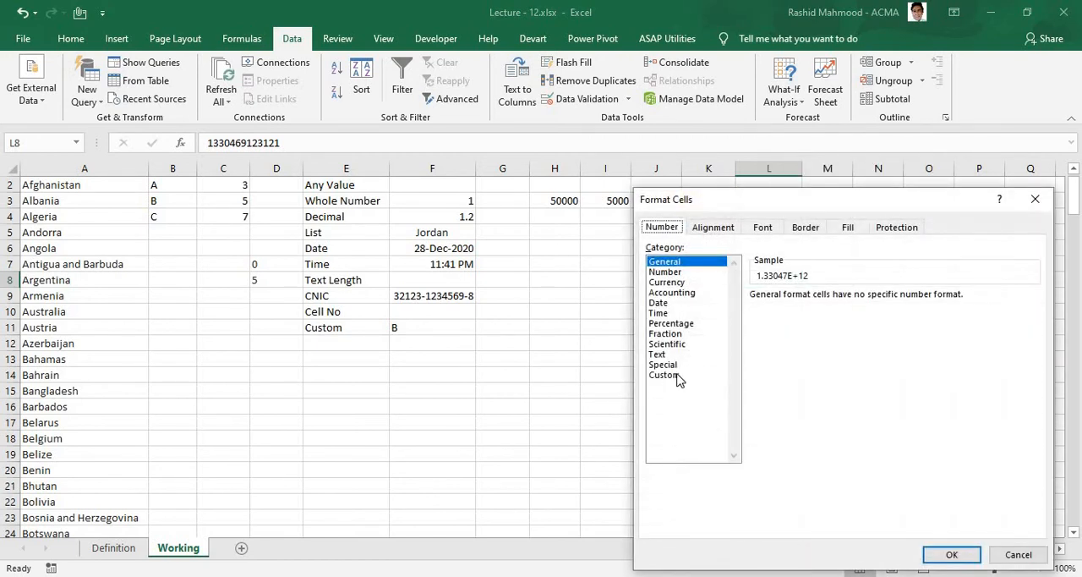
click(682, 375)
text(##)
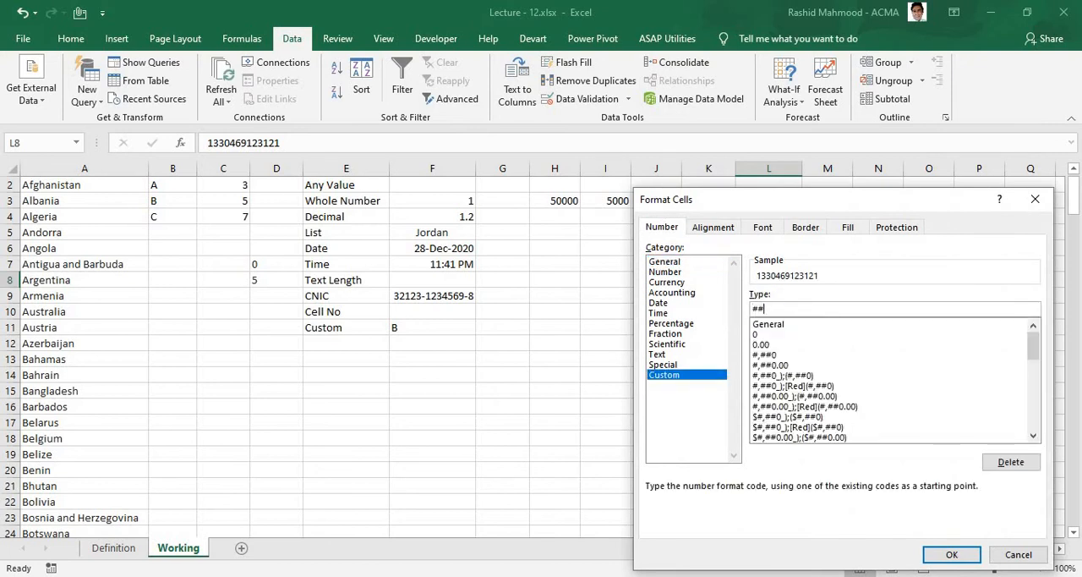
text(###-######)
text(#-#)
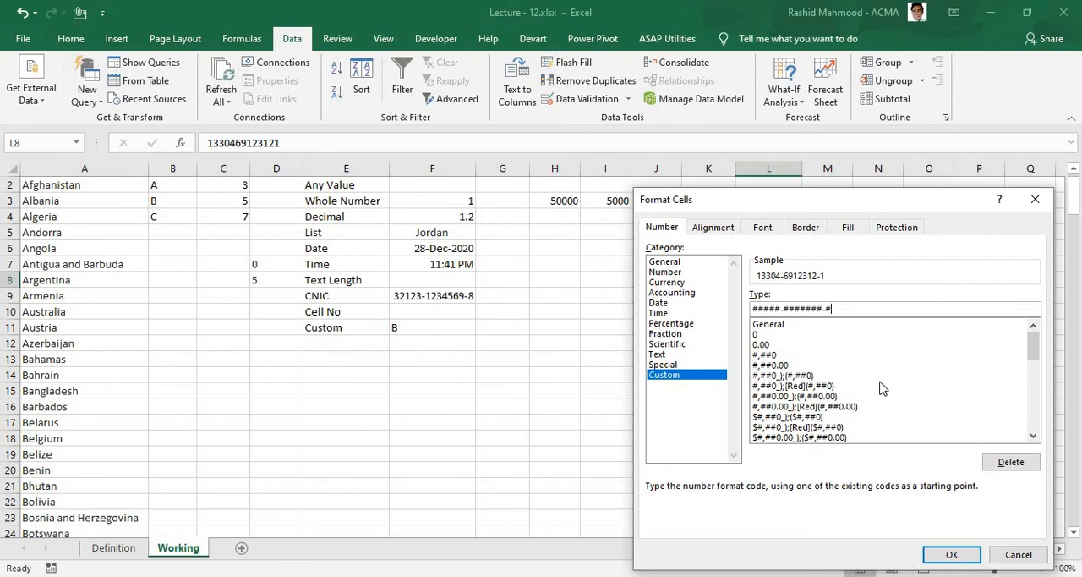
click(956, 557)
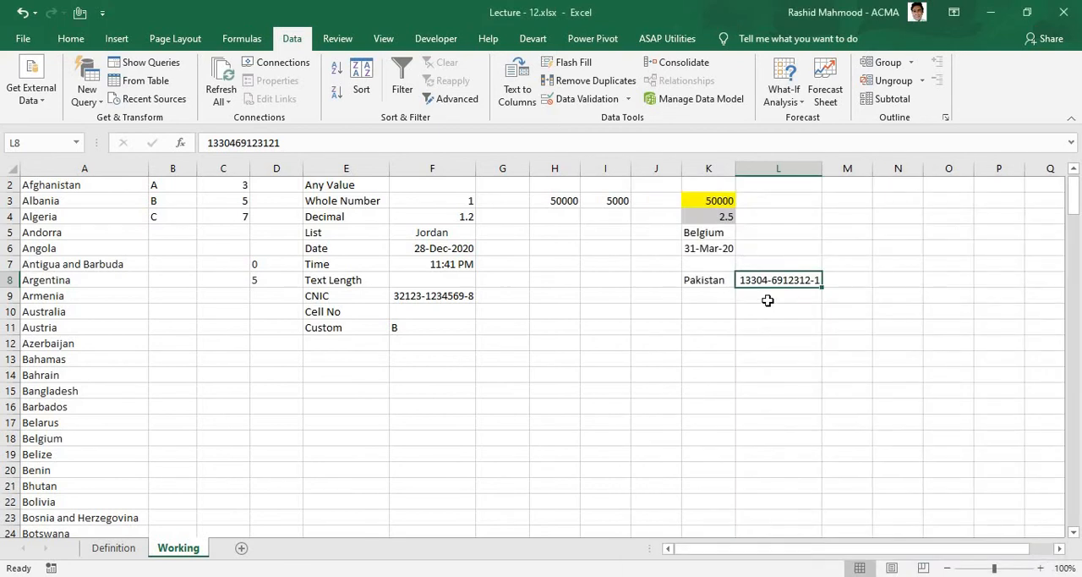
Step: Replace the L8 entry with a different 13-digit CNIC number to test the dashed format
click(775, 390)
click(766, 283)
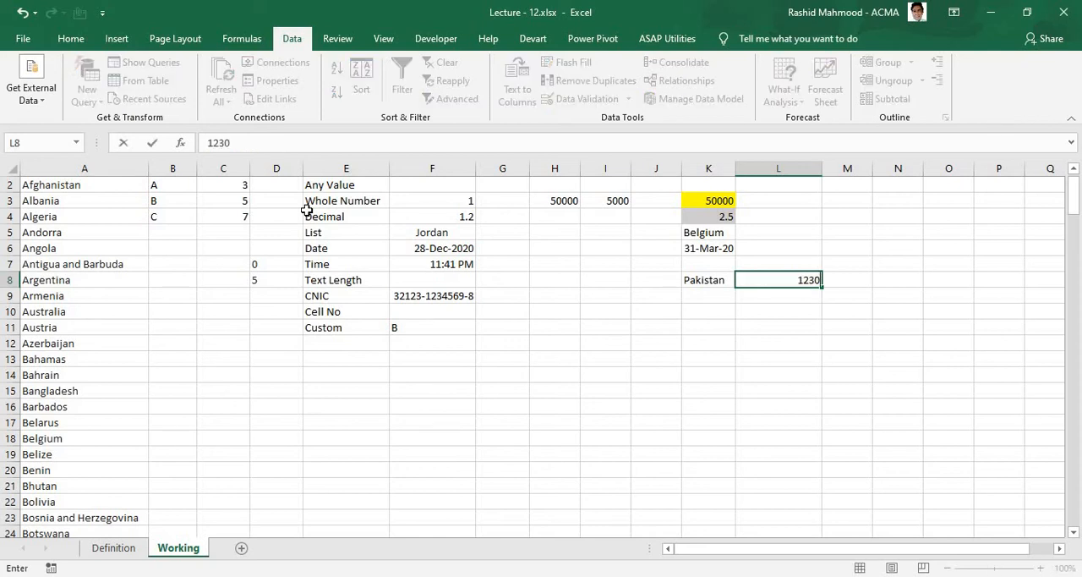
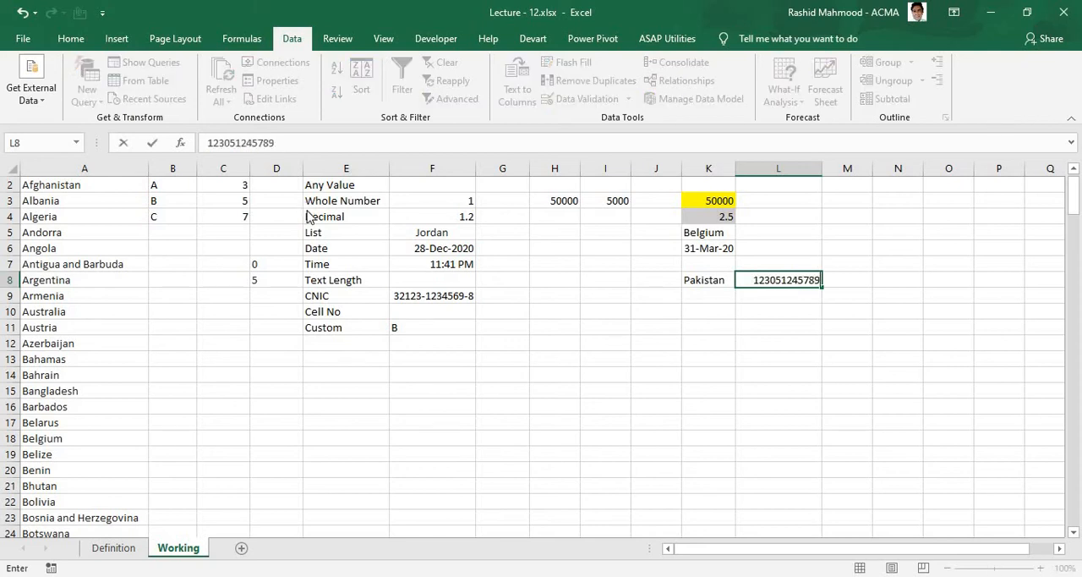
key(Return)
key(Up)
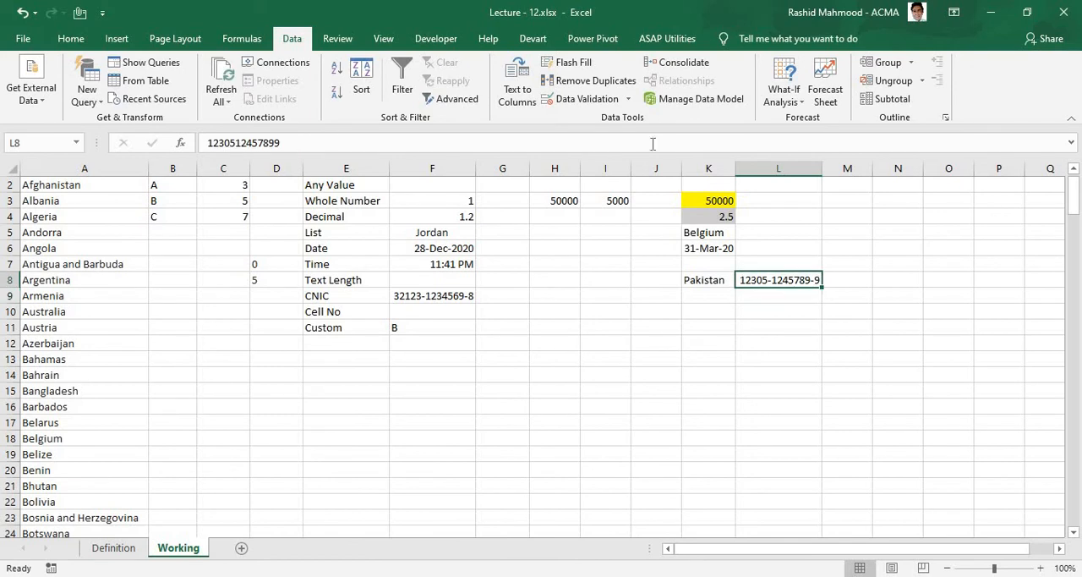
key(Down)
key(Down)
key(Down)
key(Down)
key(Up)
key(Up)
key(Up)
key(Up)
key(Down)
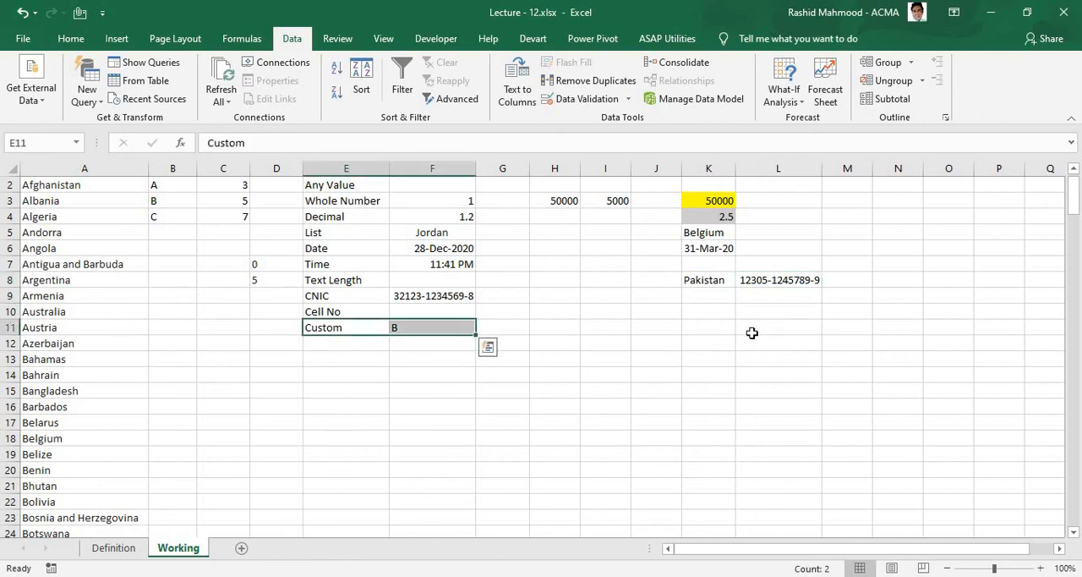
Step: Examine the Custom example in E11:F11 and the letters paired with numbers in B2:C4
drag(754, 327, 423, 331)
drag(353, 331, 438, 331)
drag(169, 185, 182, 218)
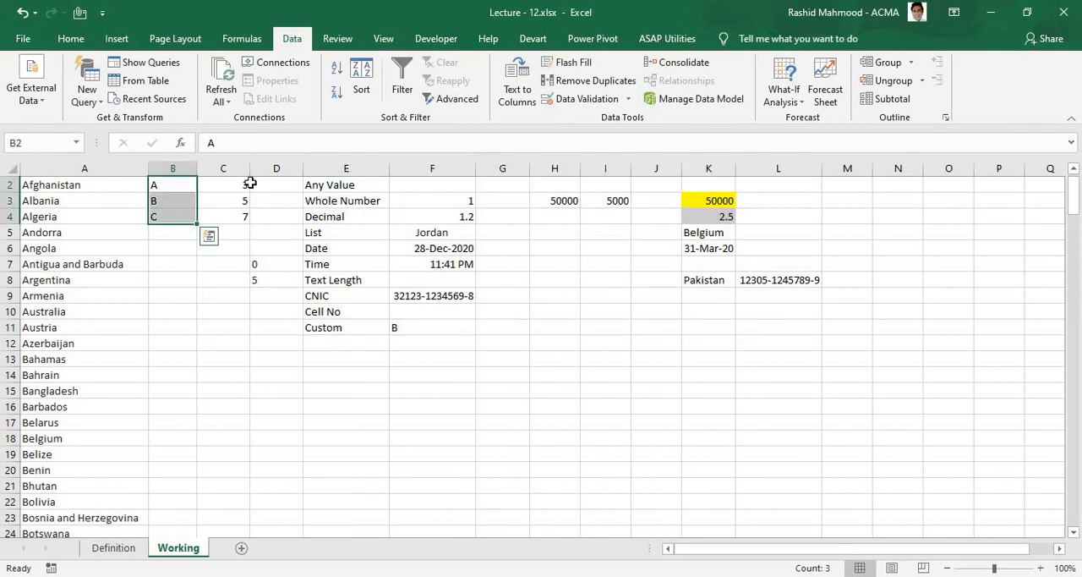
click(158, 184)
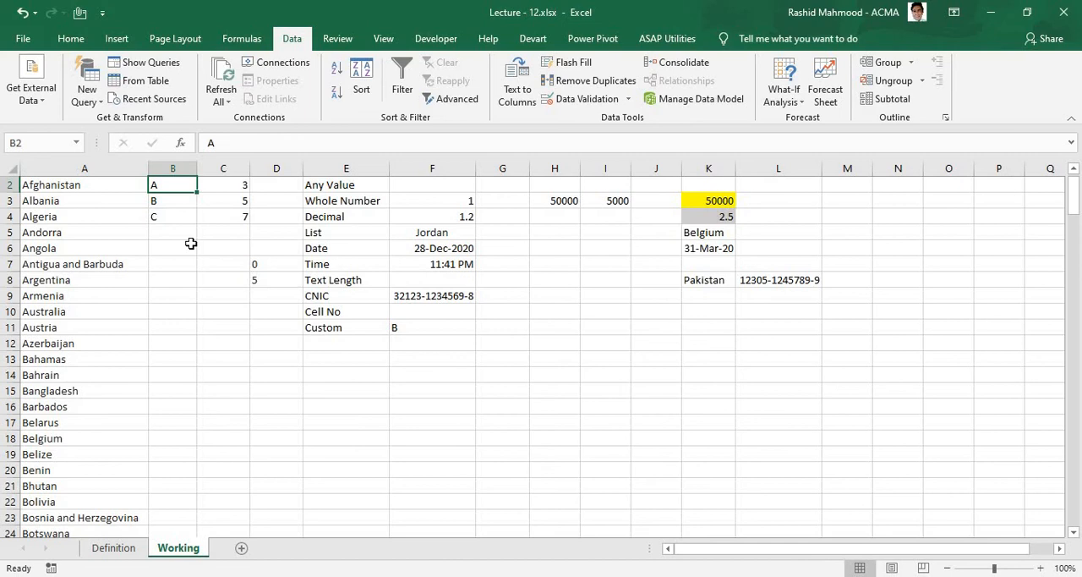
key(Right)
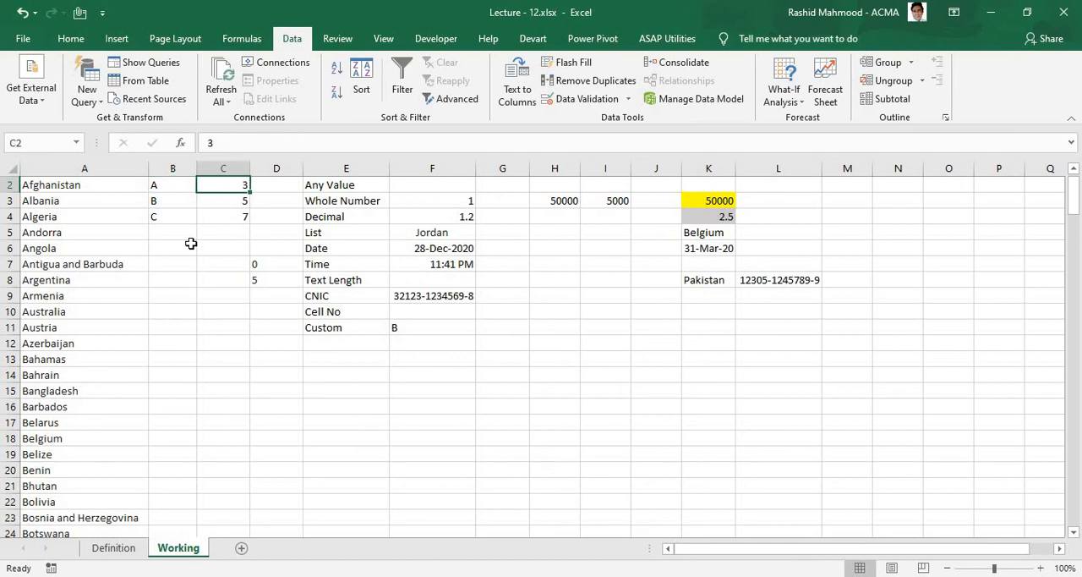
key(Down)
key(Left)
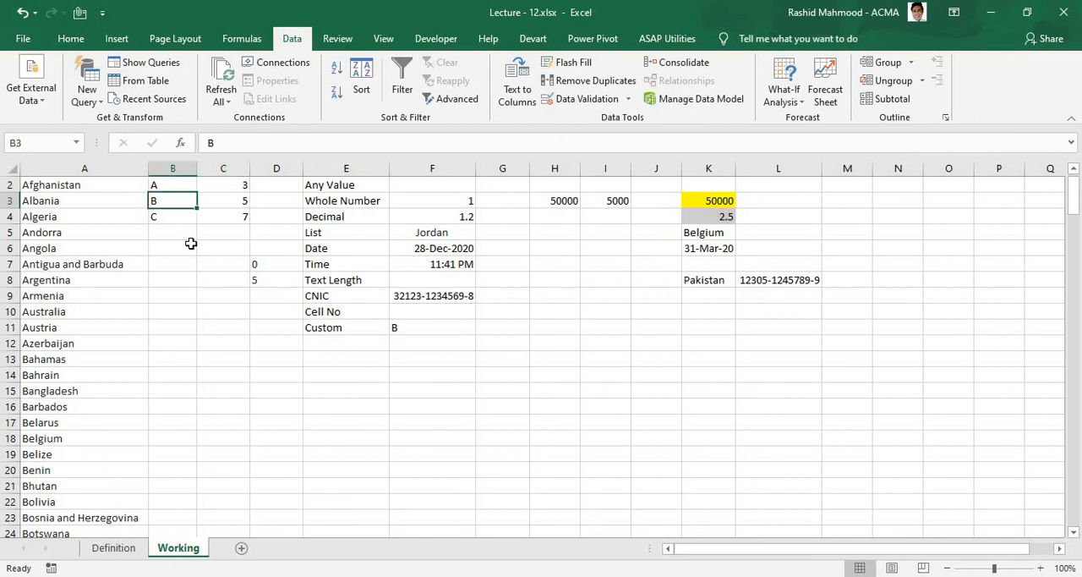
key(Right)
key(Down)
key(Left)
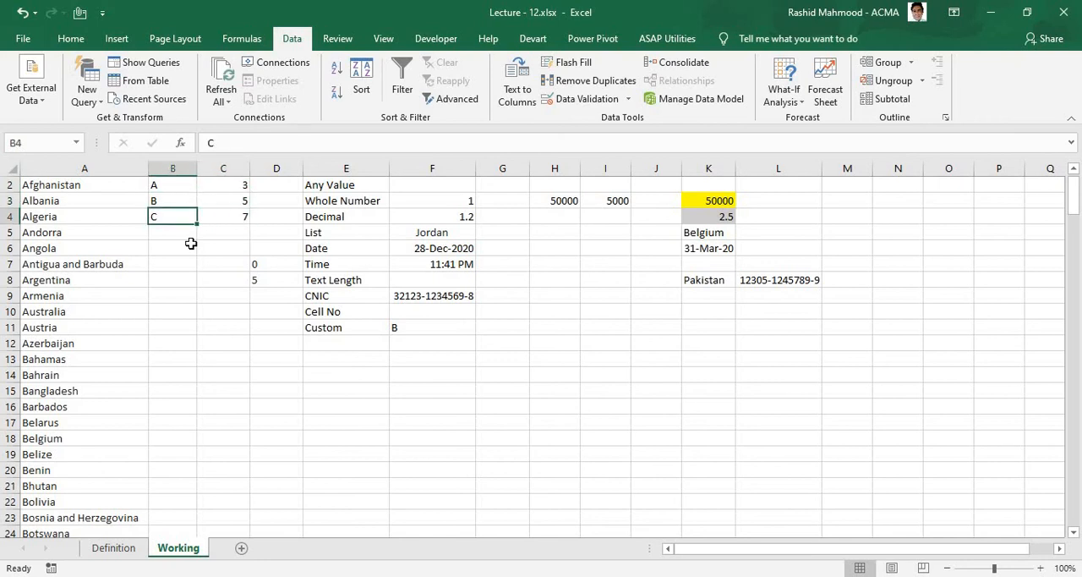
key(Right)
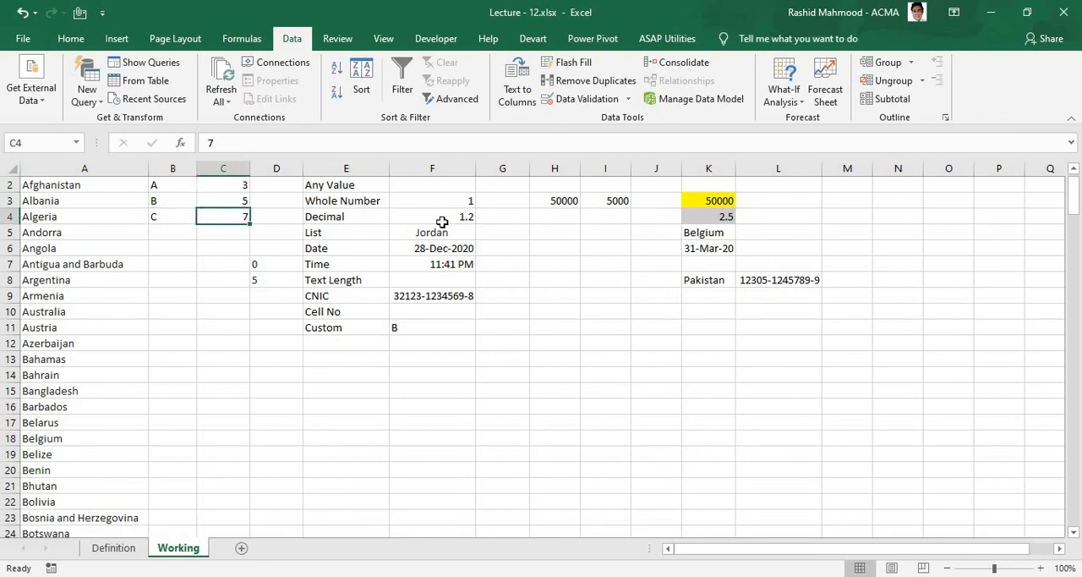
Step: Examine the example entries in column F for each validation type, down to the Custom entry in F11
key(Right)
key(Right)
key(Right)
key(Up)
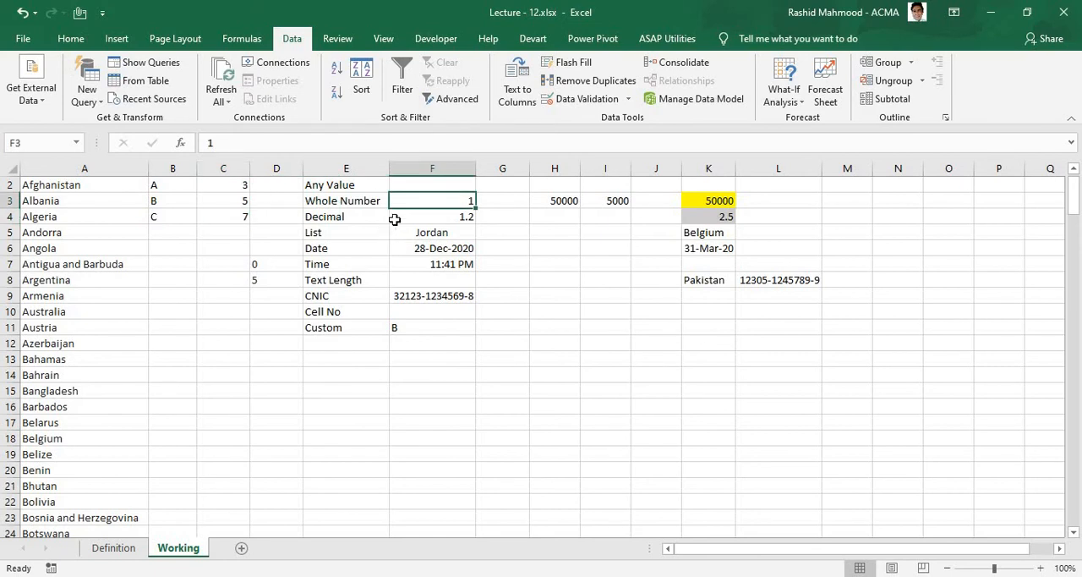
key(Down)
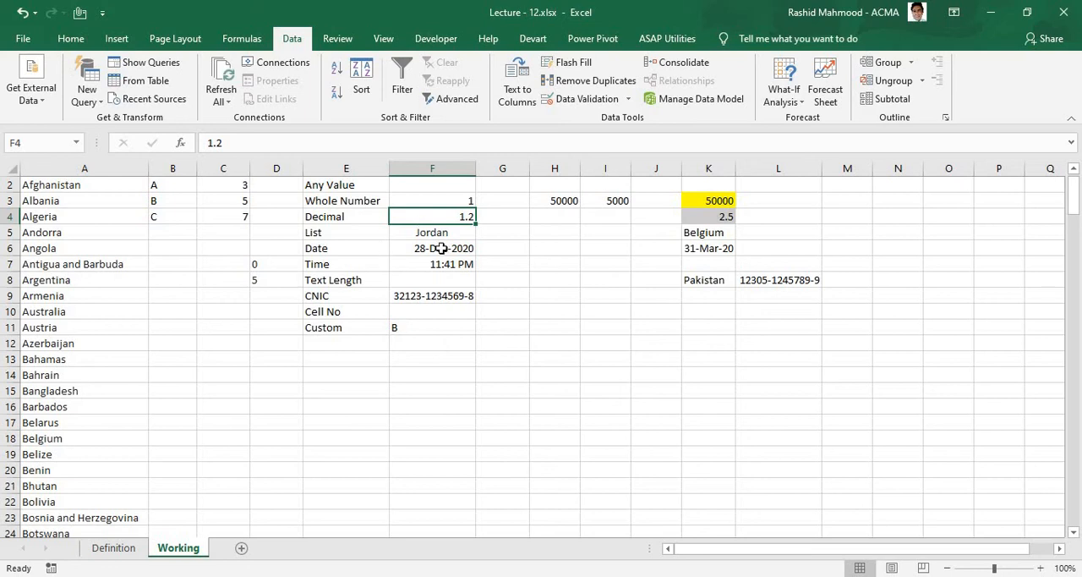
key(Down)
key(Down)
key(Down)
key(Down)
key(Down)
key(Down)
key(Down)
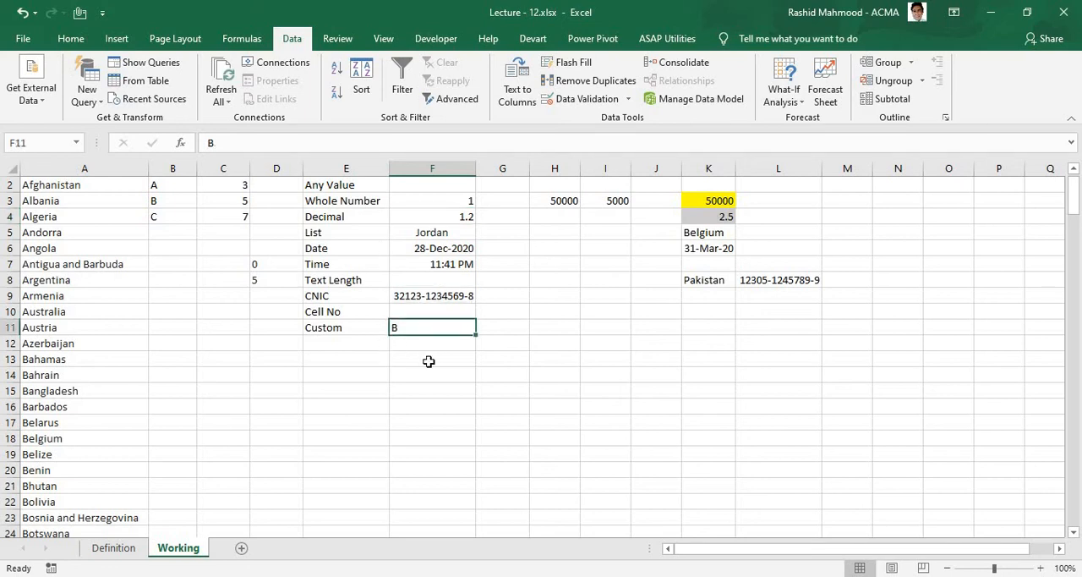
Step: Shade the Custom example cells F11 and G11 with a grey fill
click(71, 38)
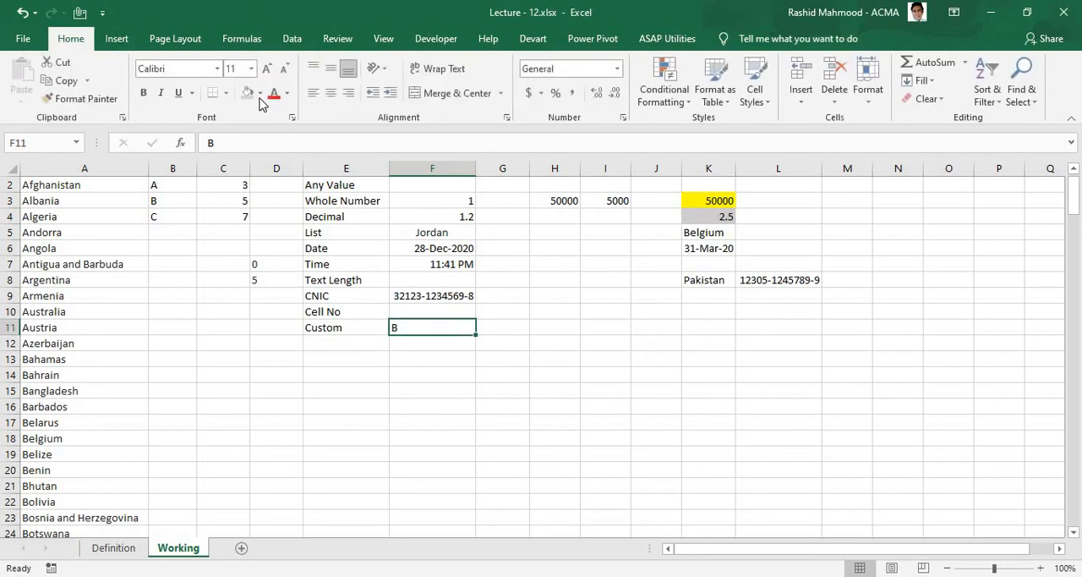
click(258, 96)
click(505, 327)
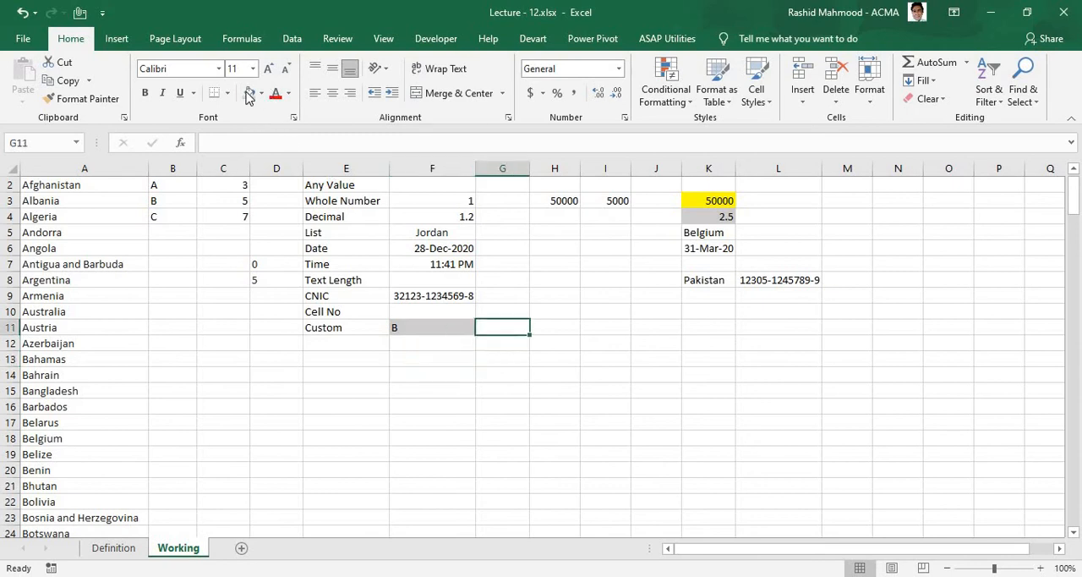
click(250, 96)
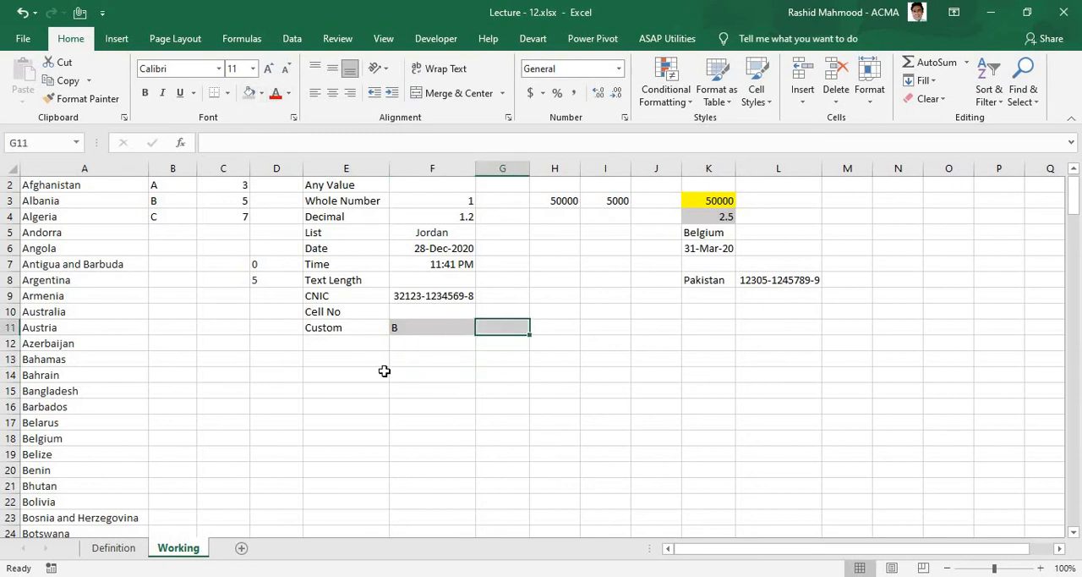
Step: Examine the INDEX/MATCH formula in D8 together with the letter table in B2:C4 and the letter in F11
click(170, 216)
click(411, 328)
key(Right)
click(269, 282)
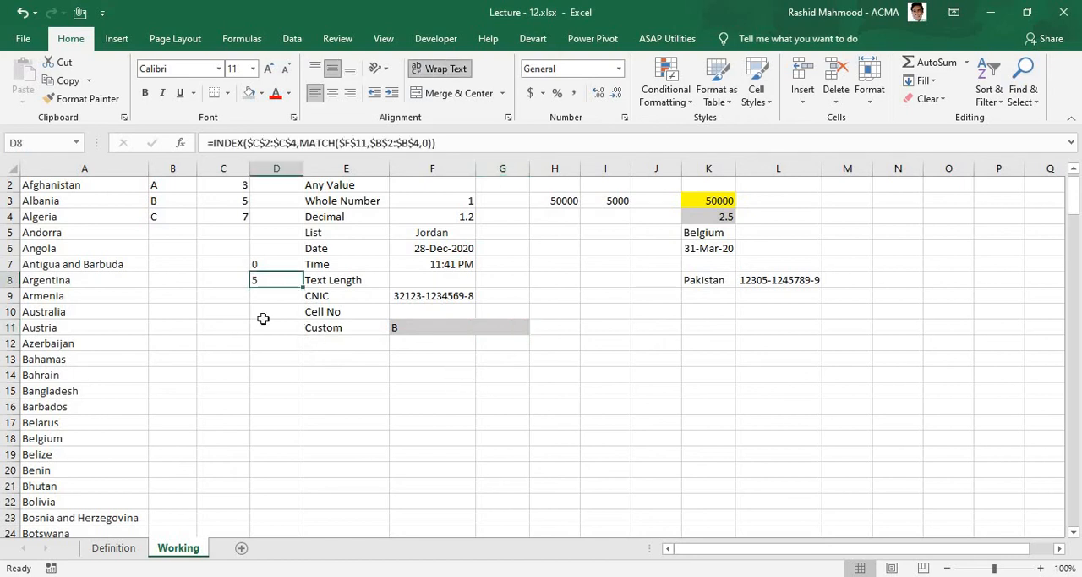
key(F2)
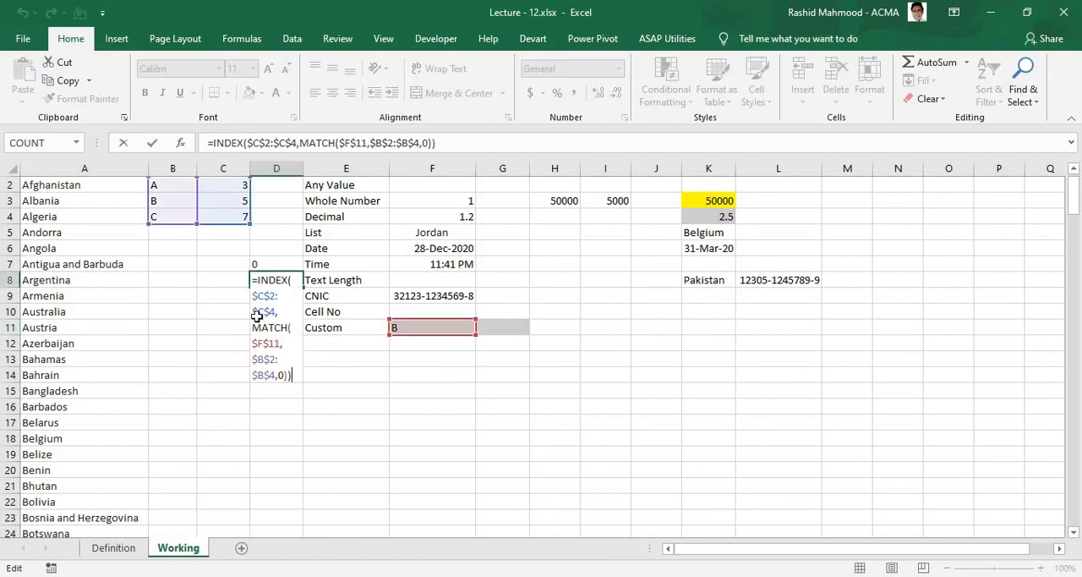
key(Escape)
key(F2)
key(Escape)
key(F2)
key(Escape)
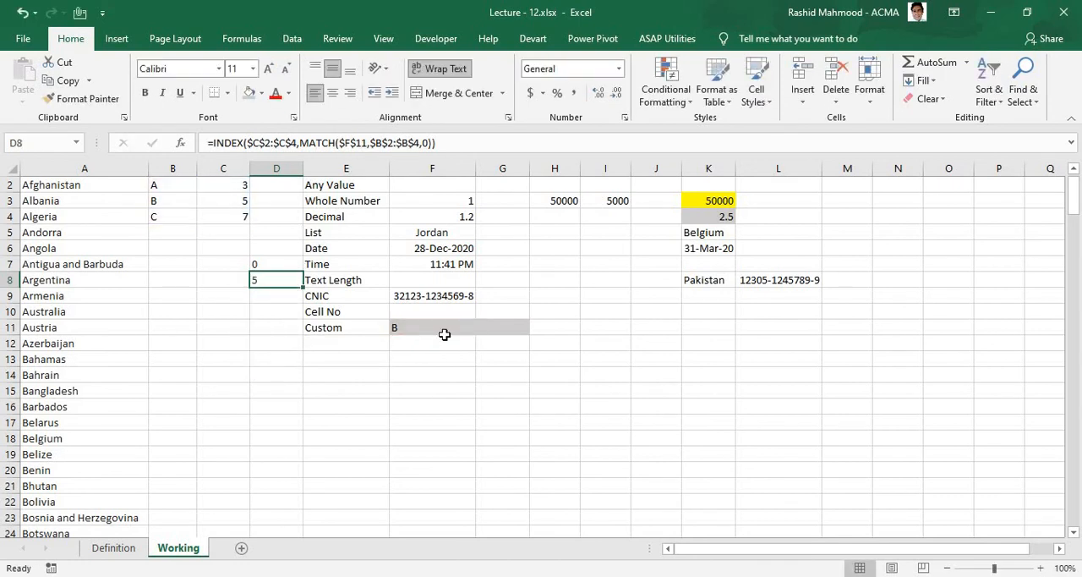
key(F2)
key(Escape)
click(430, 326)
click(277, 280)
Step: Test the D8 lookup by entering C in F11 and replacing it with A, checking D8 after each entry
click(411, 331)
text(C)
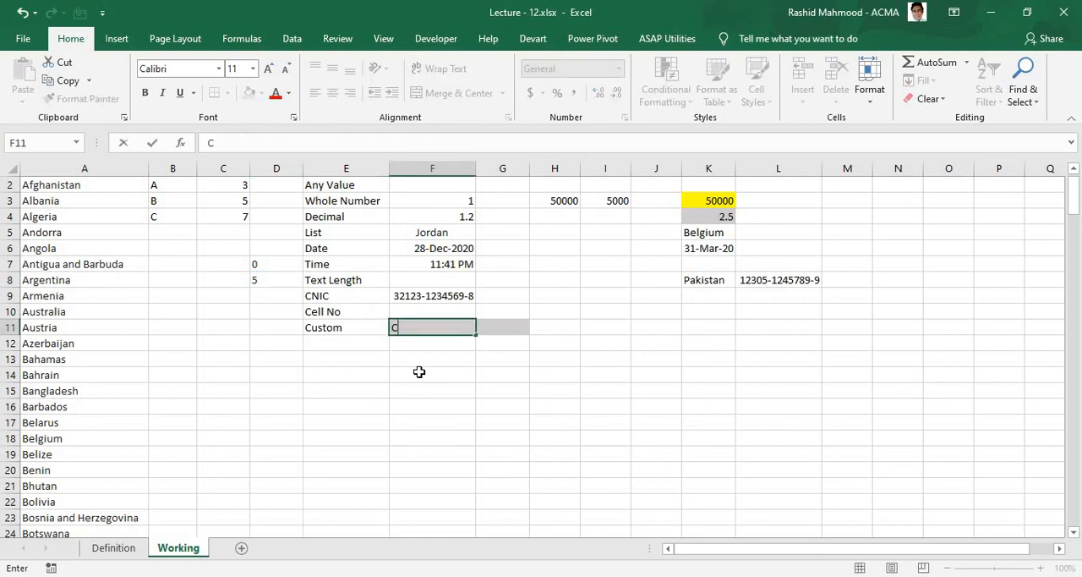
key(Return)
click(279, 284)
click(407, 326)
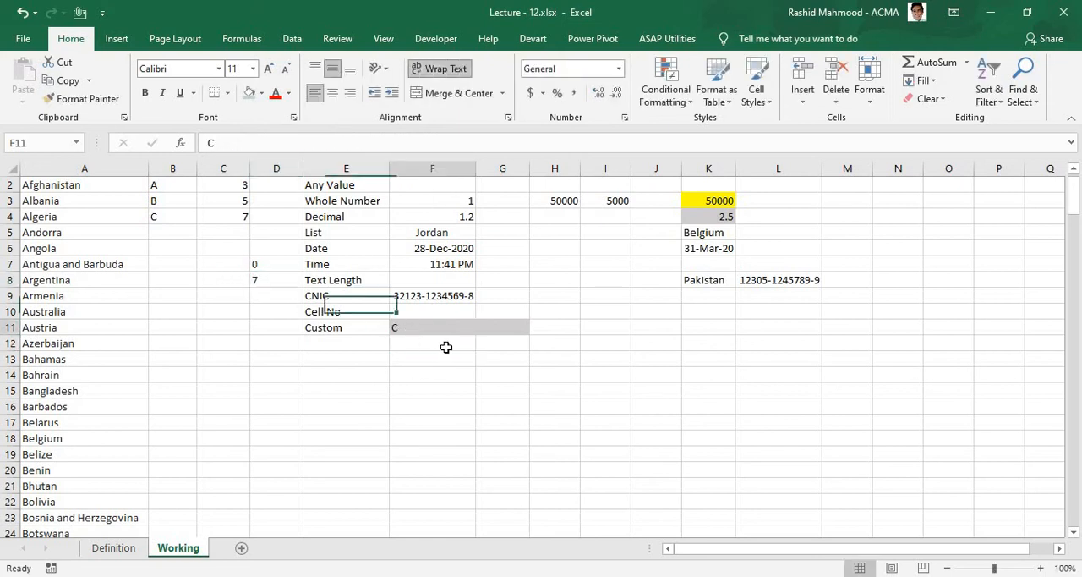
text(A)
key(Return)
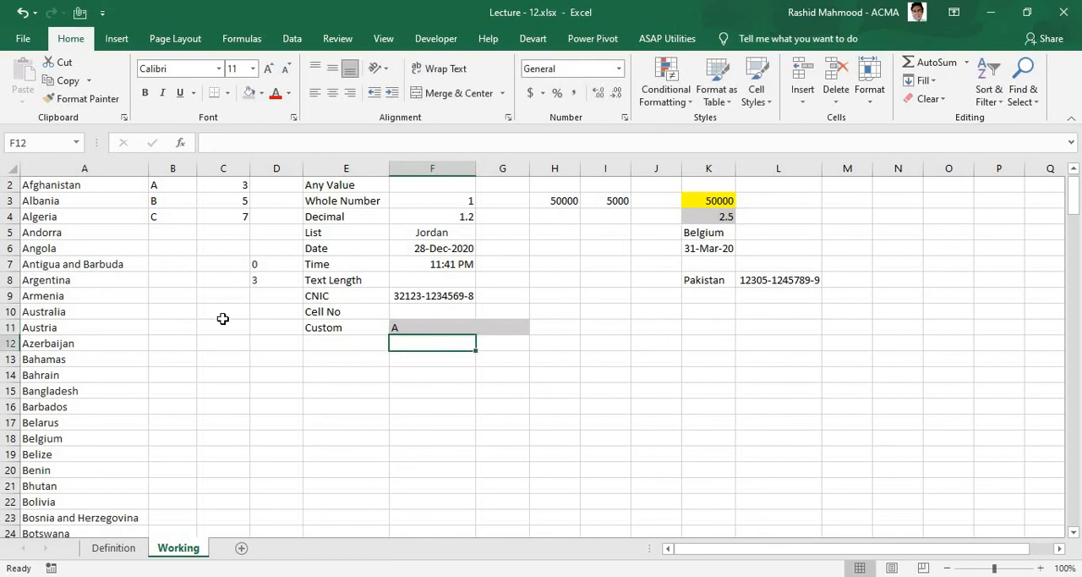
click(257, 279)
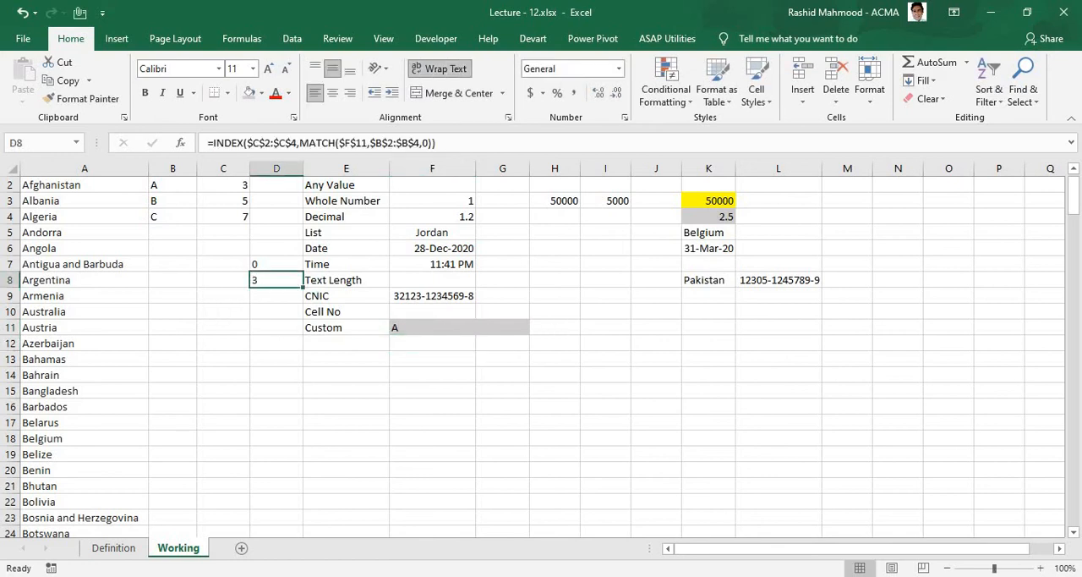
Step: Enter =SUM(G11) in D11, modelled on the SUM formula in D7
click(257, 297)
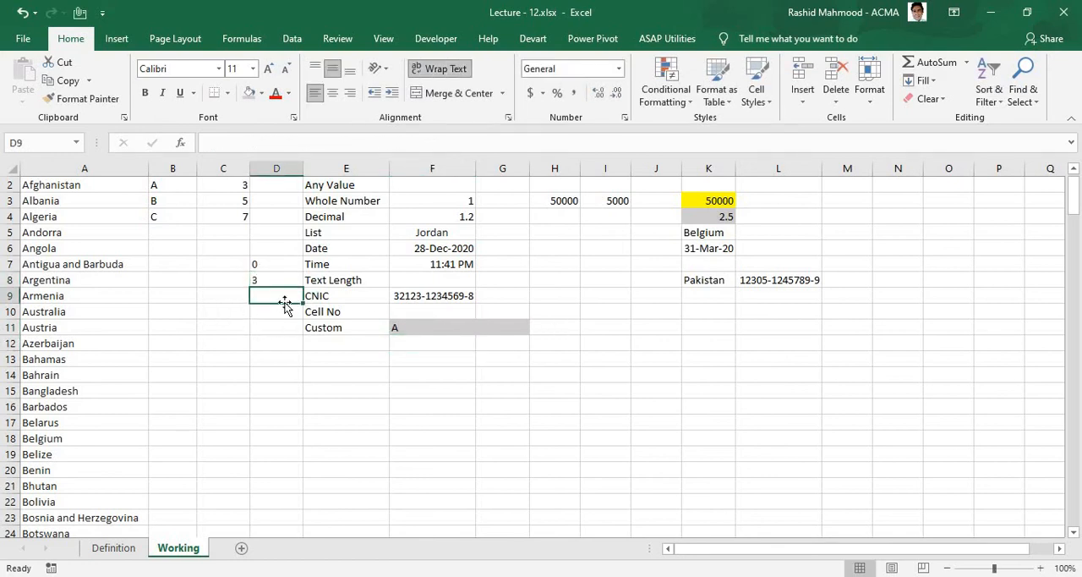
click(266, 281)
click(259, 264)
click(270, 142)
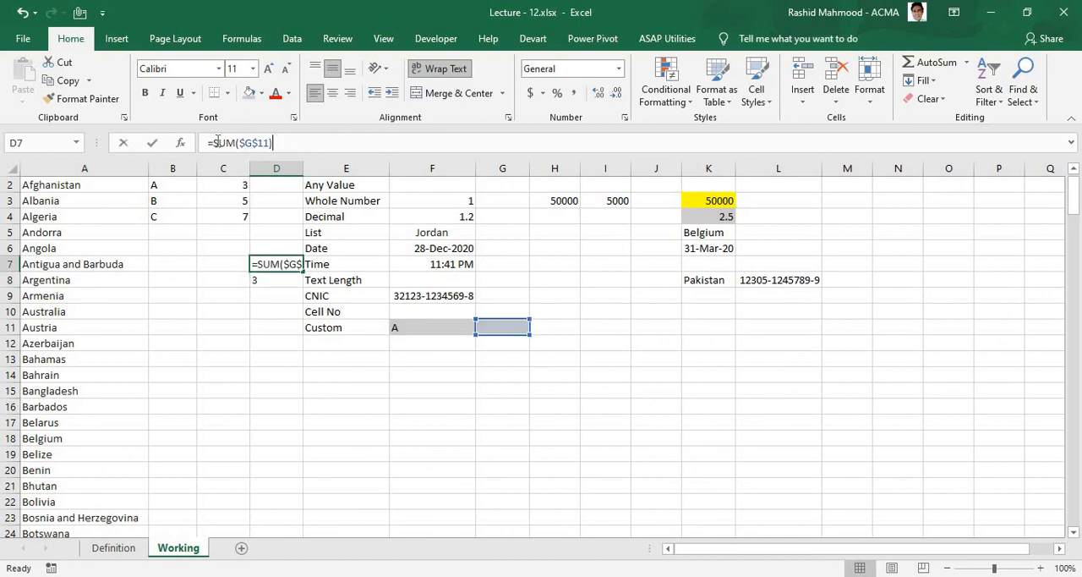
click(279, 328)
text(=sum)
key(Tab)
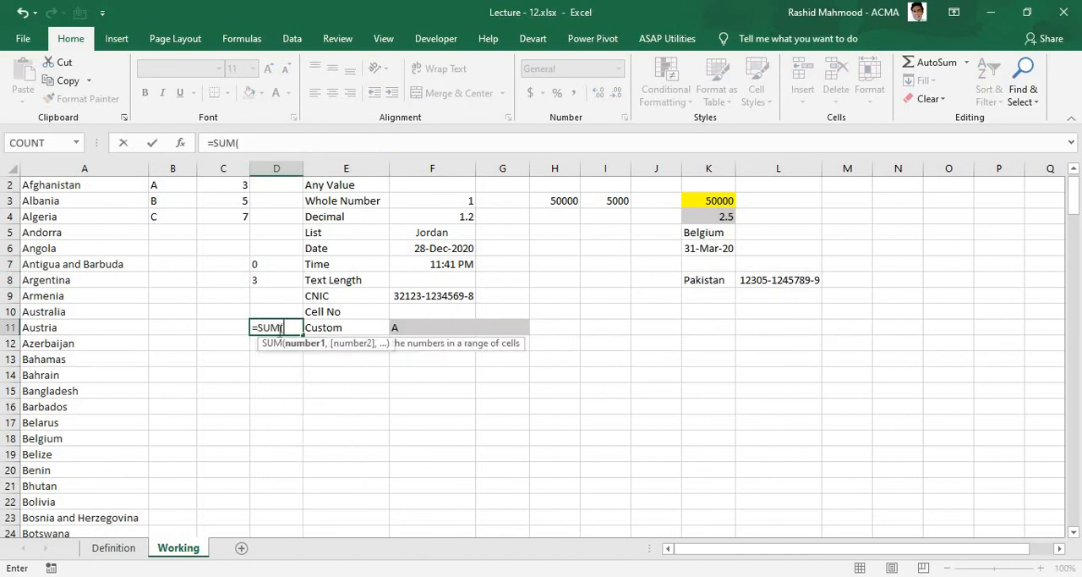
click(501, 331)
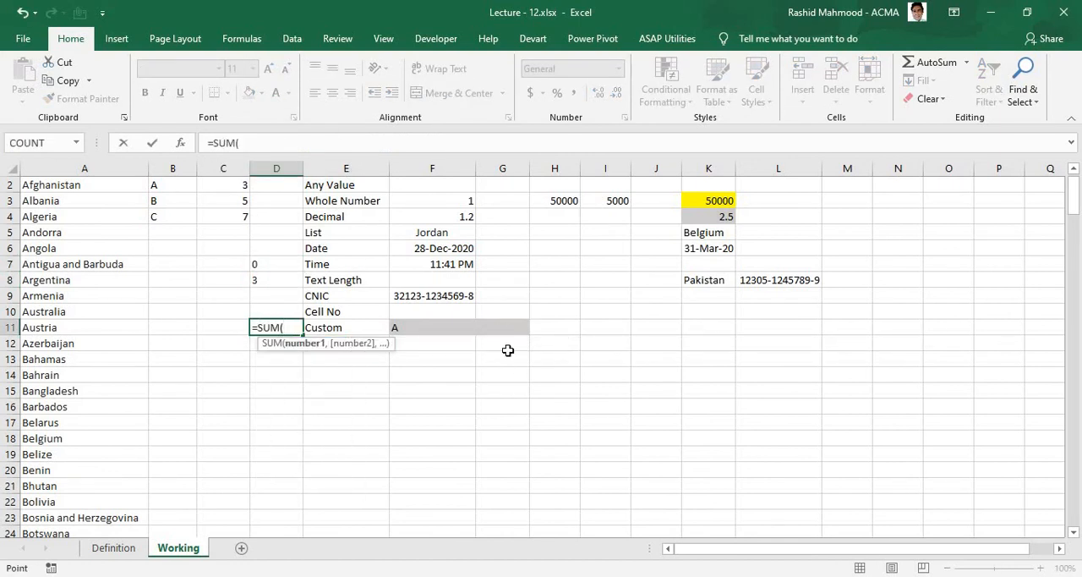
text())
key(Return)
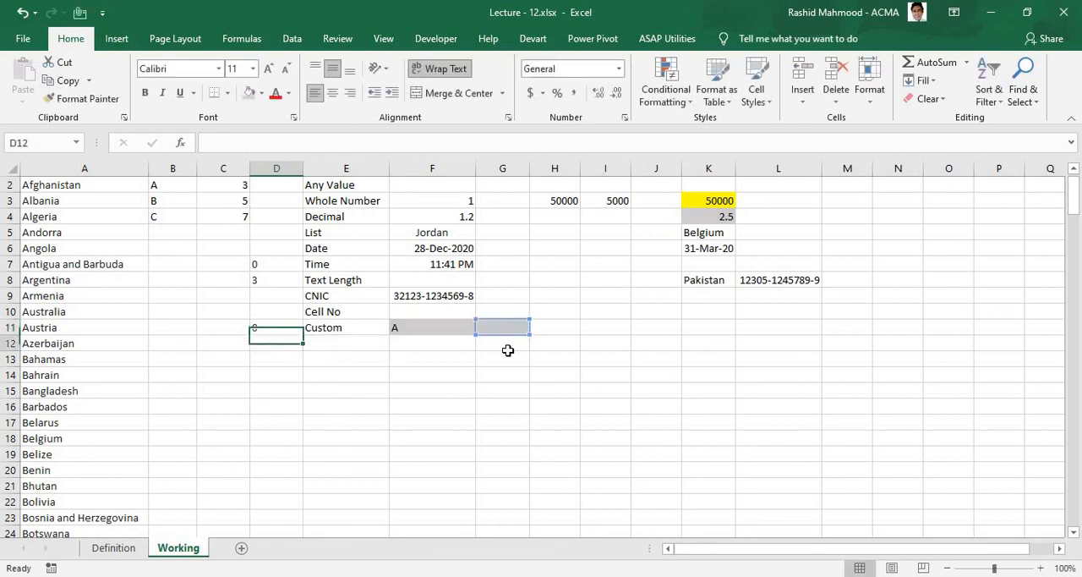
Step: Enter 5 in G11 as the test quantity beside the letter in F11
key(Up)
key(Right)
key(Right)
key(Right)
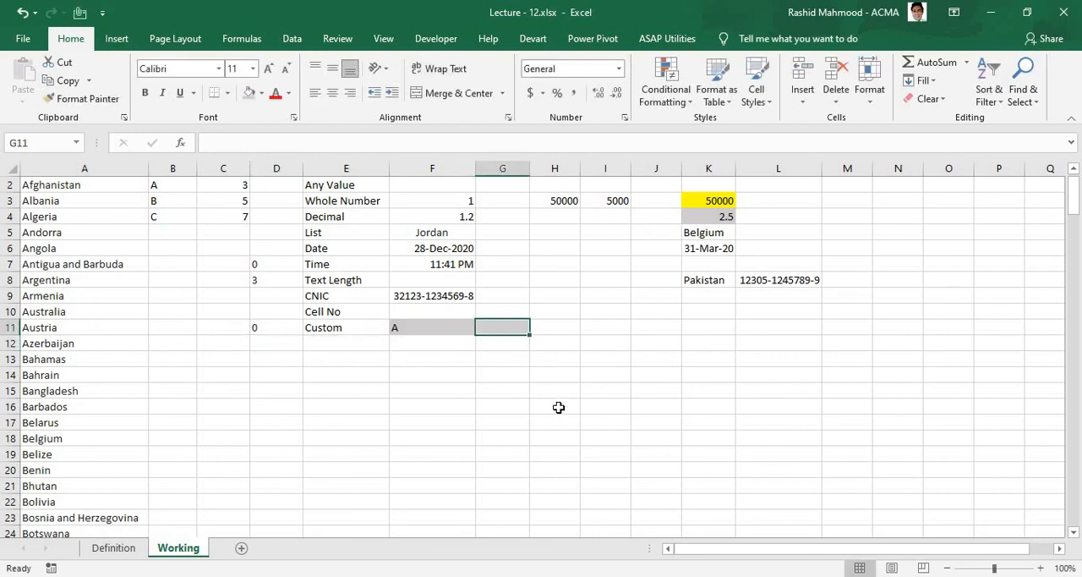
text(5)
key(Return)
Step: Change the D11 formula to =SUM($G$11)<=INDEX($C$2:$C$4,MATCH($F$11,$B$2:$B$4,0))
click(256, 328)
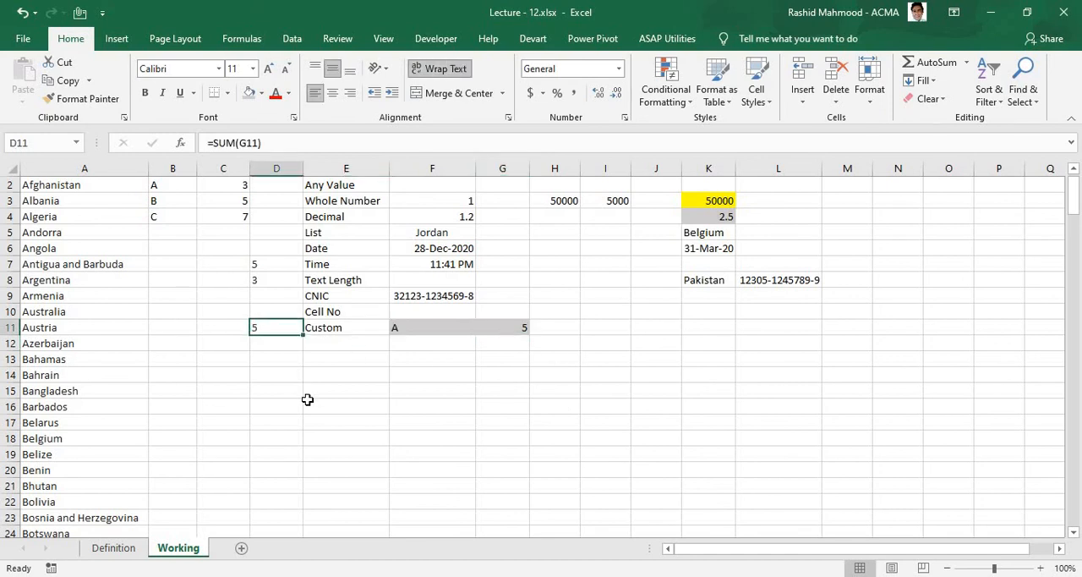
click(300, 146)
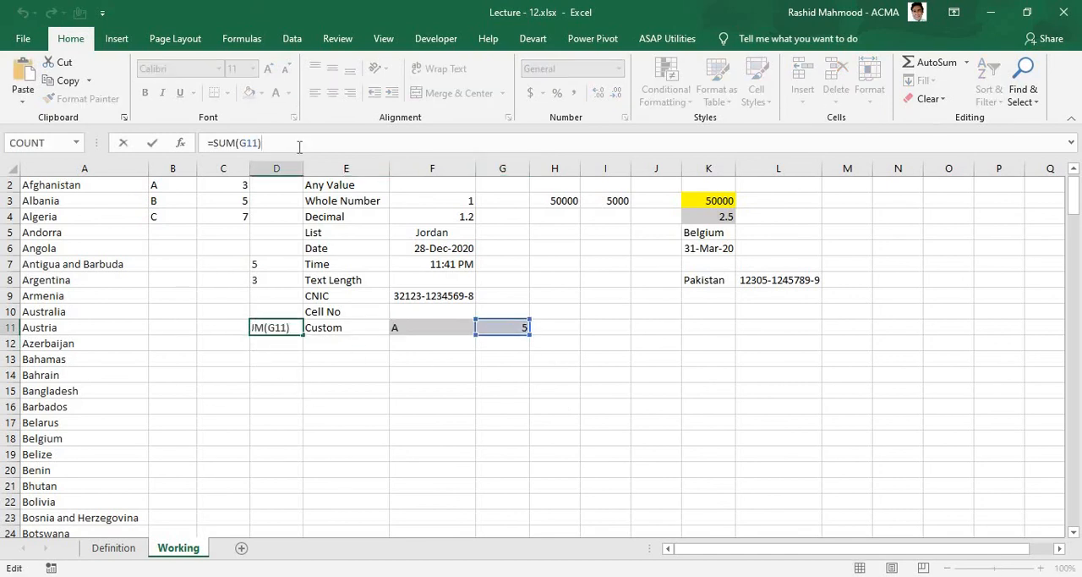
text(<=)
text(INDEX($C$2:$C$4,MATCH($F$11,$B$2:$B$4,0)))
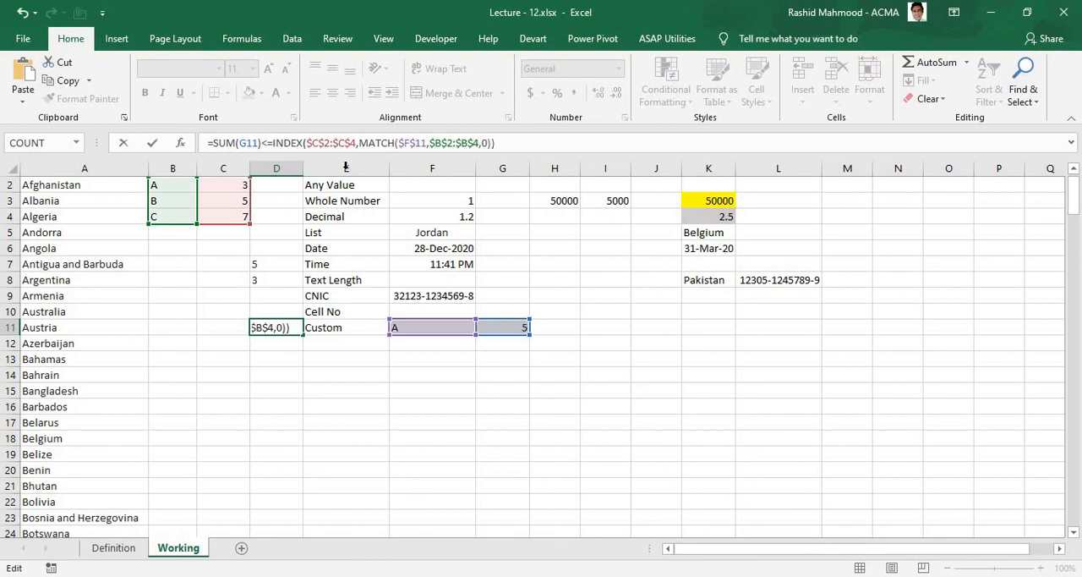
key(Return)
Step: Compare the SUM in D7 with the lookup in D8 and examine how D11 combines both formulas
click(272, 263)
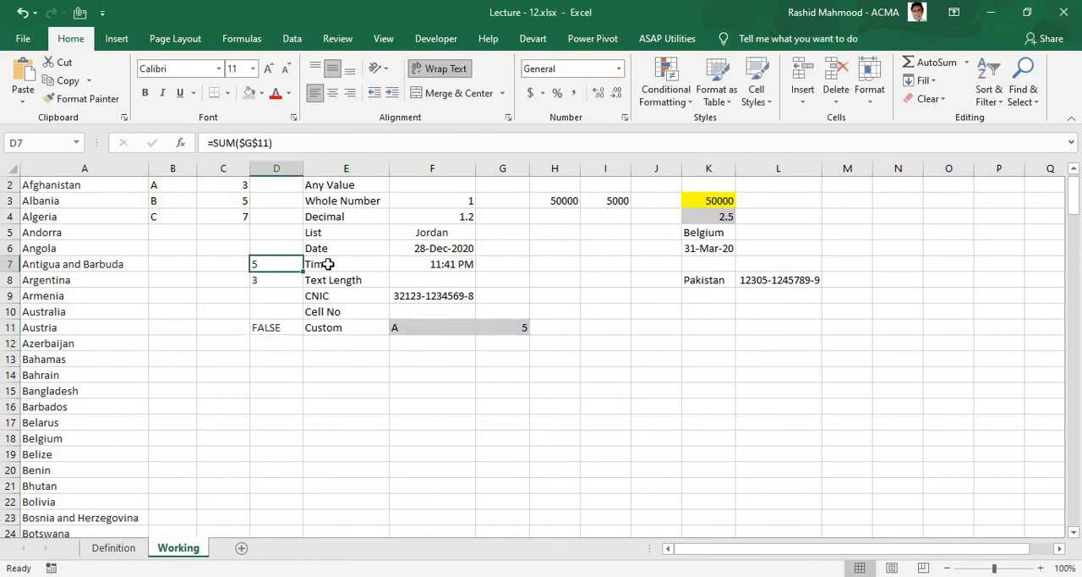
click(262, 285)
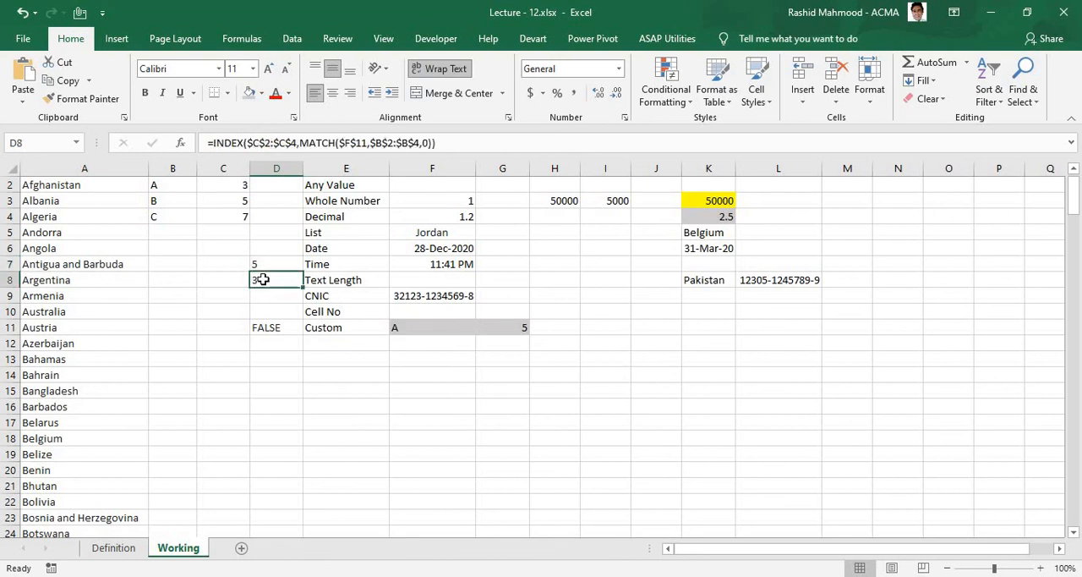
click(263, 263)
click(265, 280)
key(Down)
key(Down)
key(Down)
key(F2)
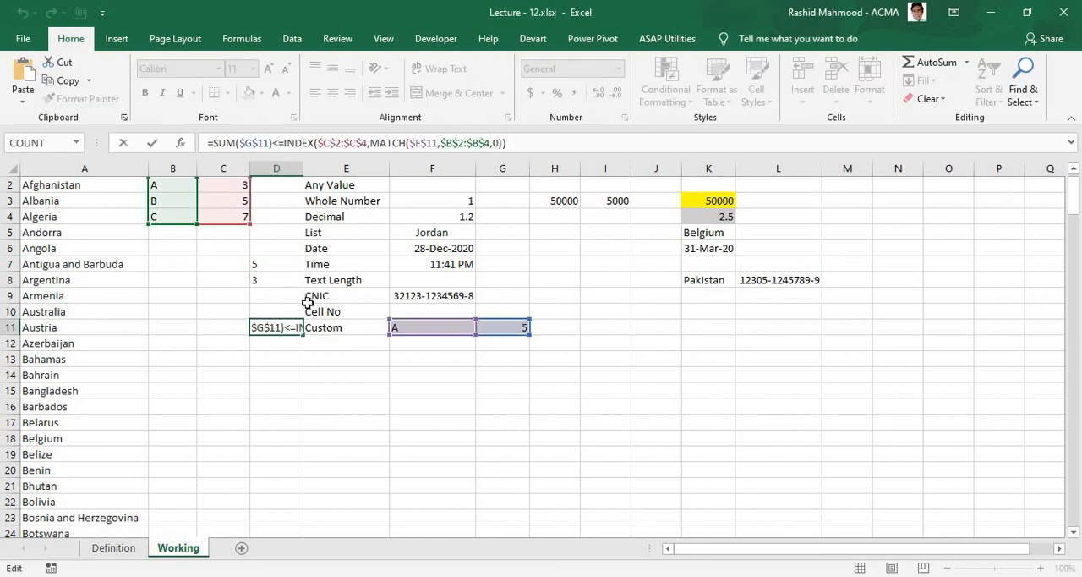
key(Escape)
Step: Examine the F11 letter, the G11 number and the letter table against the SUM and INDEX/MATCH parts of D11's formula
click(512, 327)
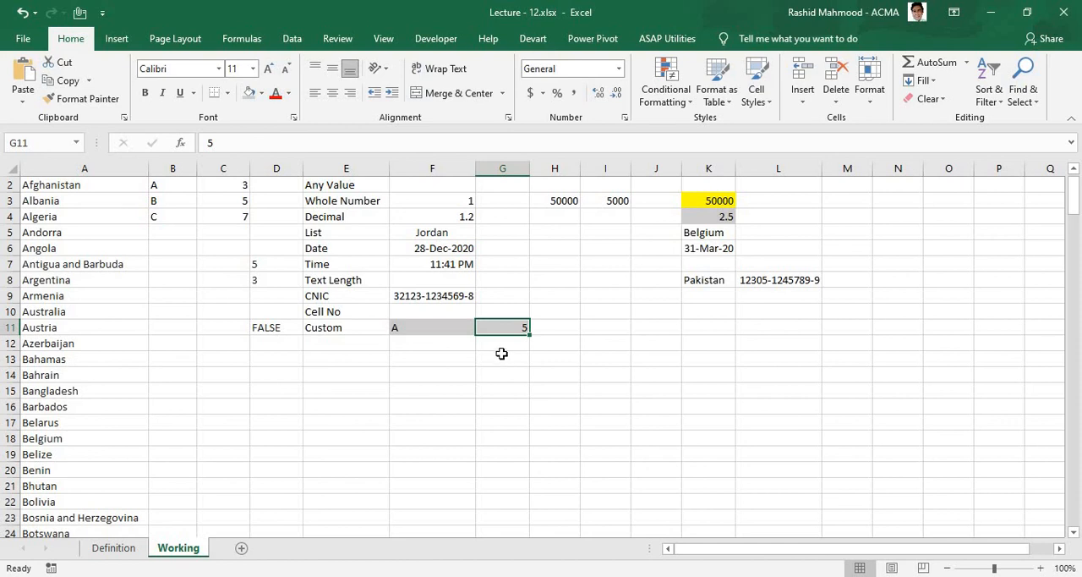
click(429, 330)
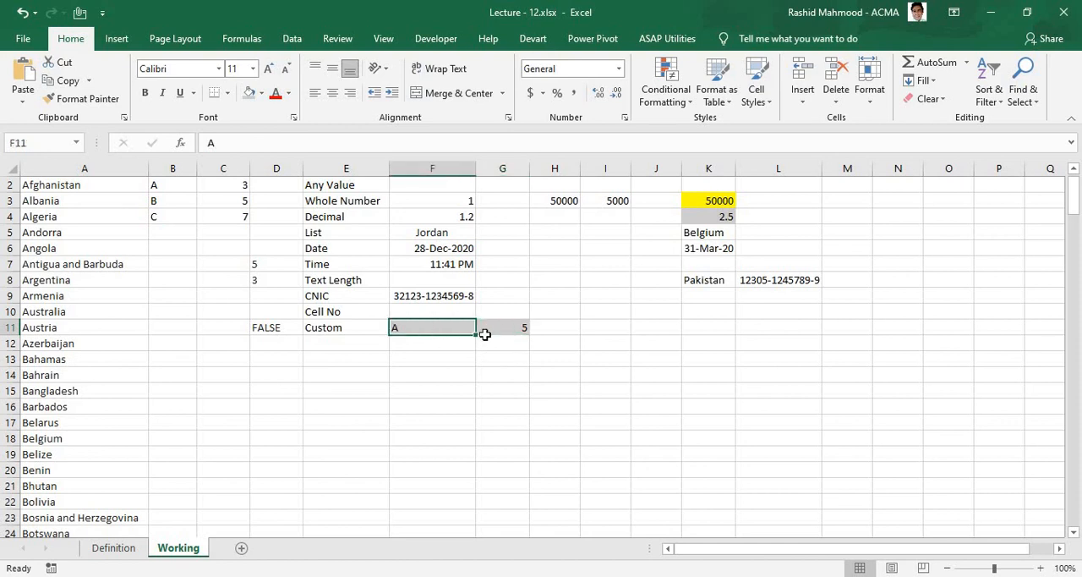
click(511, 327)
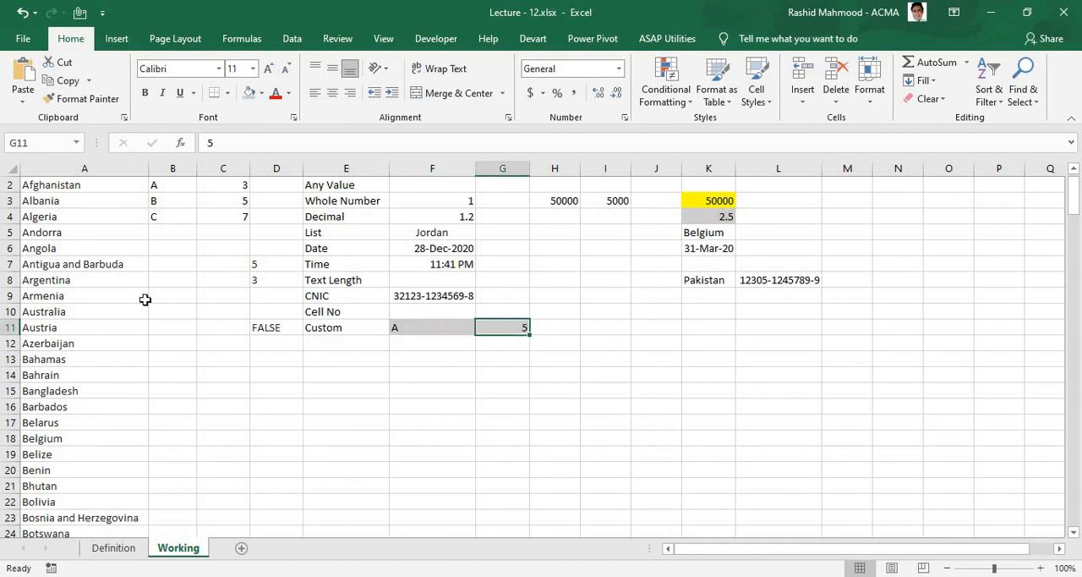
click(172, 217)
click(510, 328)
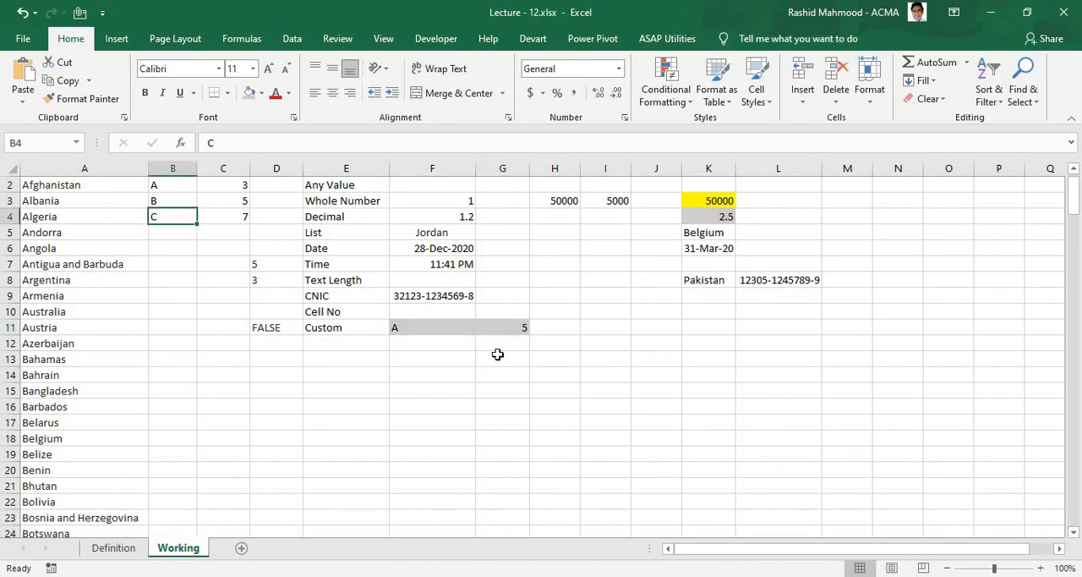
click(265, 329)
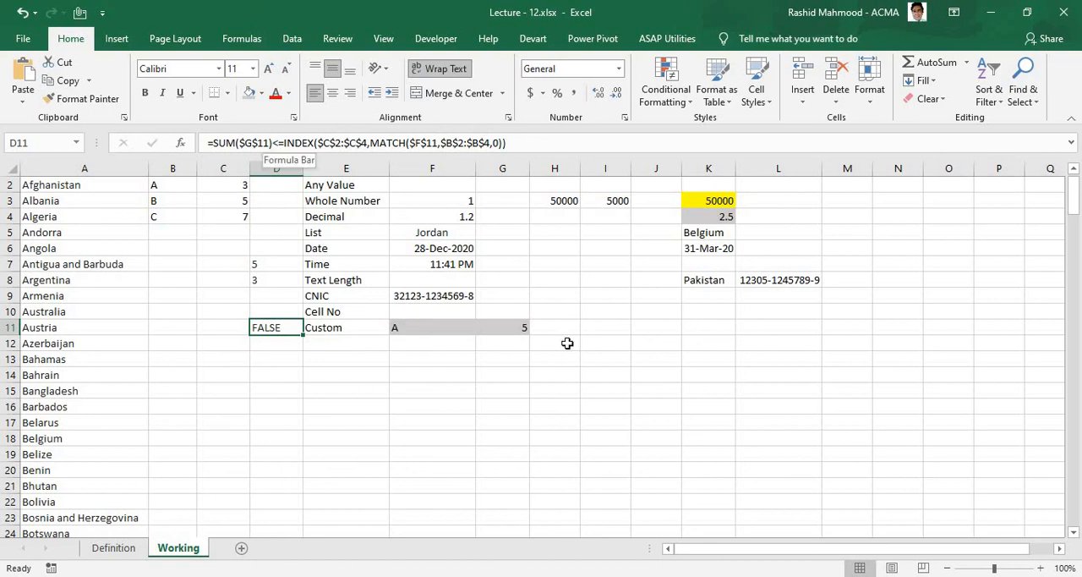
click(271, 142)
key(Escape)
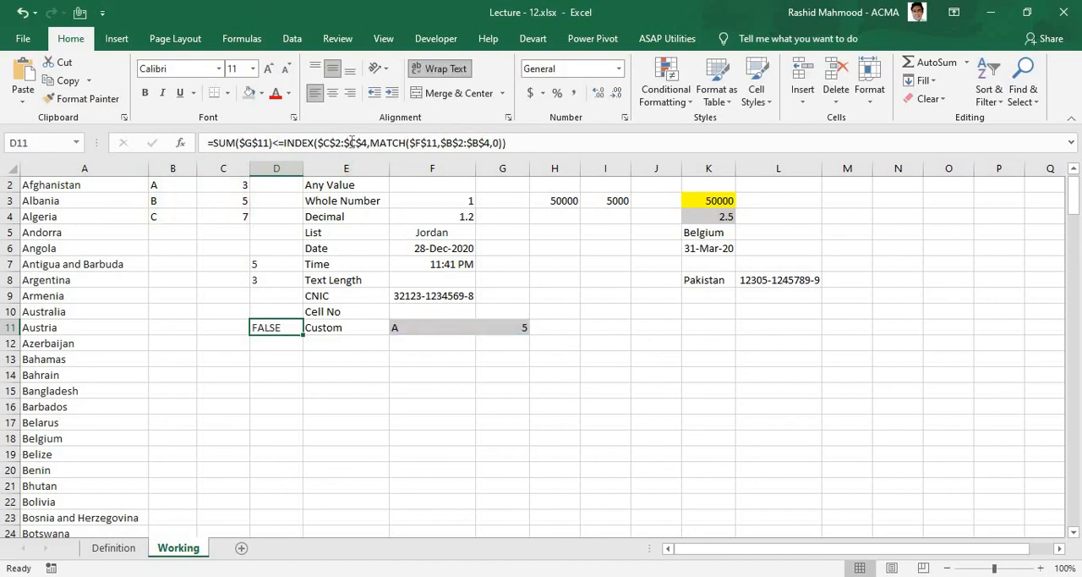
click(283, 142)
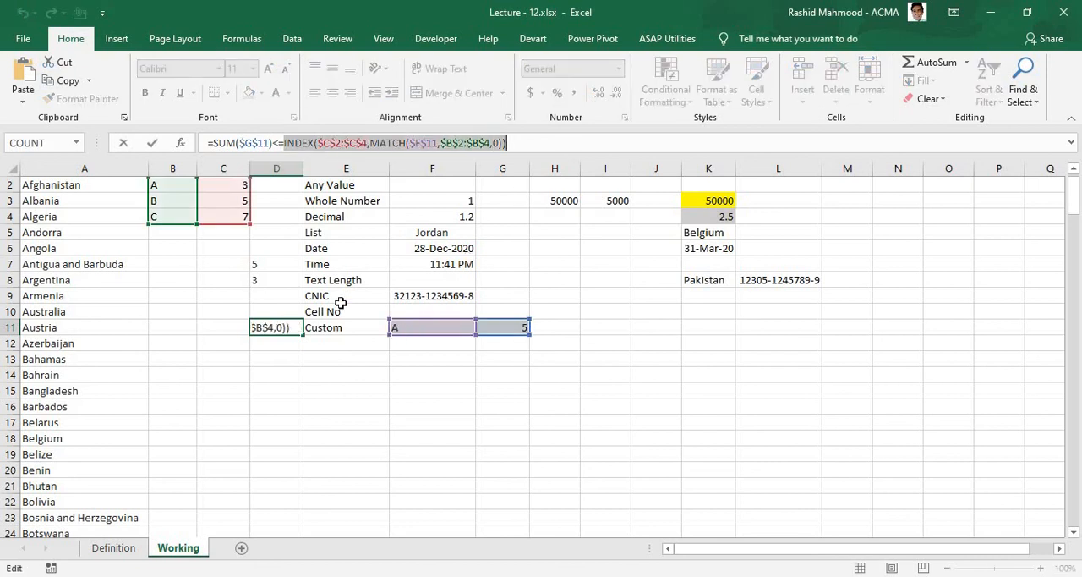
key(Escape)
Step: Copy D11's comparison formula and apply it to G11 as a Custom data validation rule
scroll(364, 127, down, 3)
drag(518, 143, 209, 189)
key(ctrl+c)
click(499, 328)
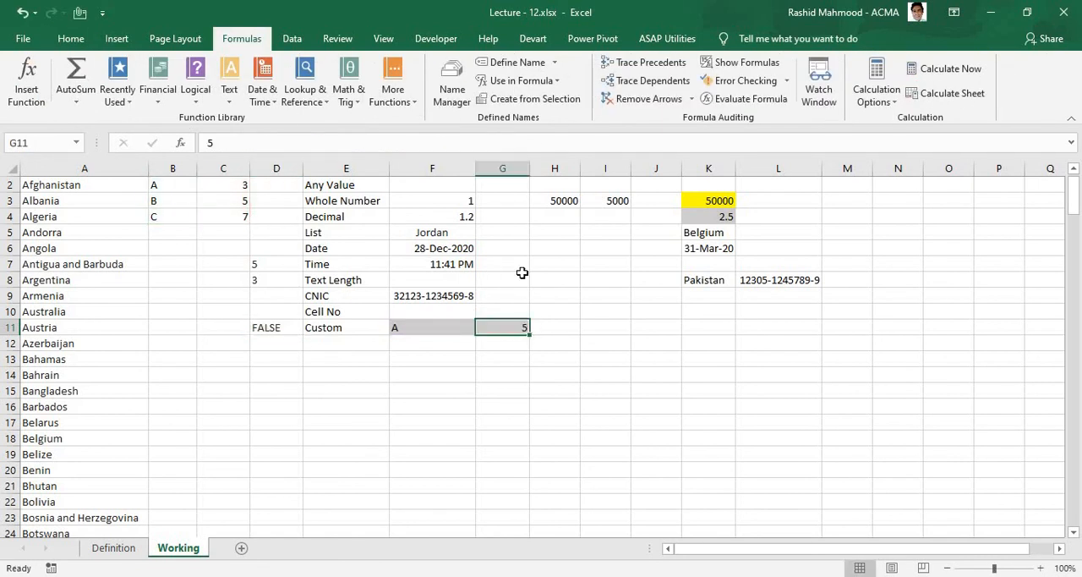
scroll(613, 100, down, 1)
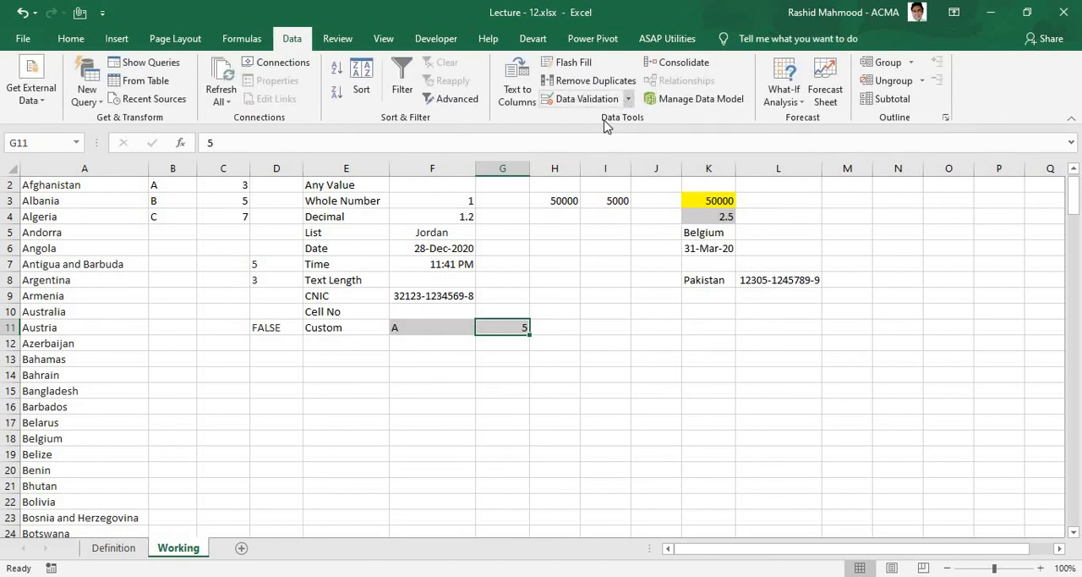
click(626, 99)
click(601, 120)
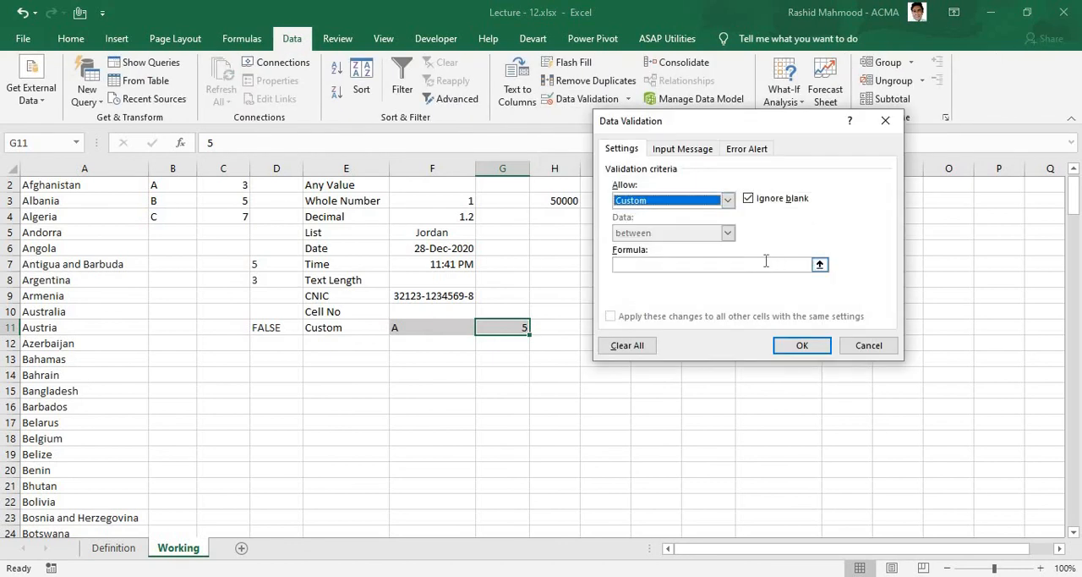
key(ctrl+v)
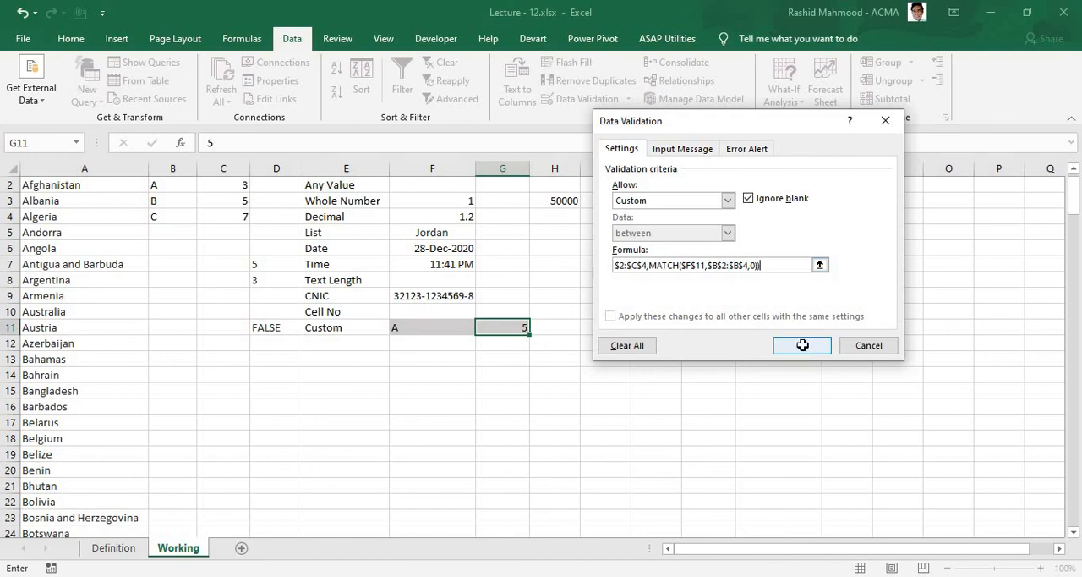
click(800, 345)
click(499, 379)
click(498, 327)
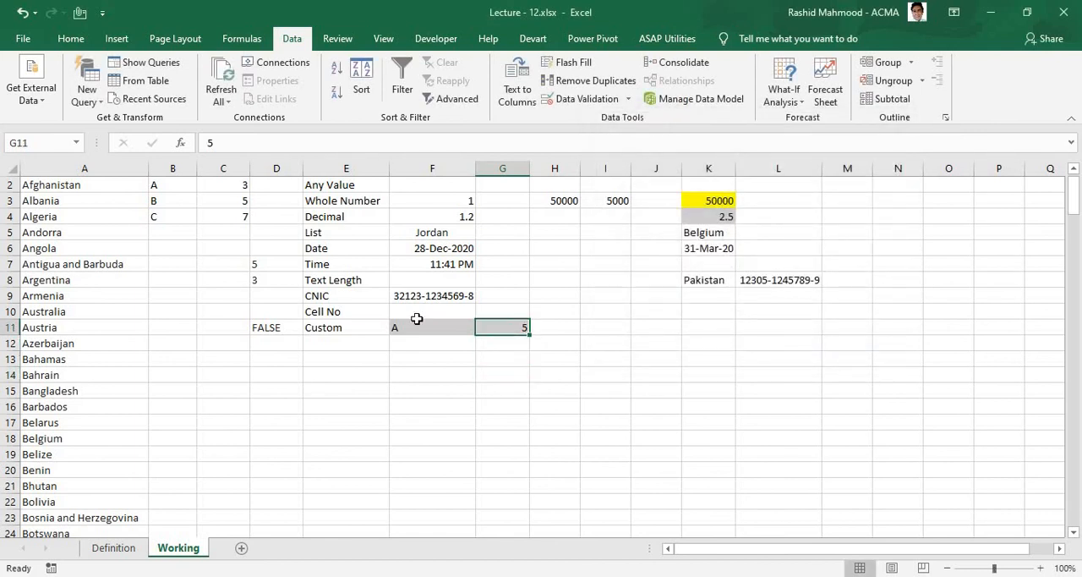
Step: Test G11's custom rule with letter A by entering 3, and try 4 before cancelling that entry
text(3)
key(Return)
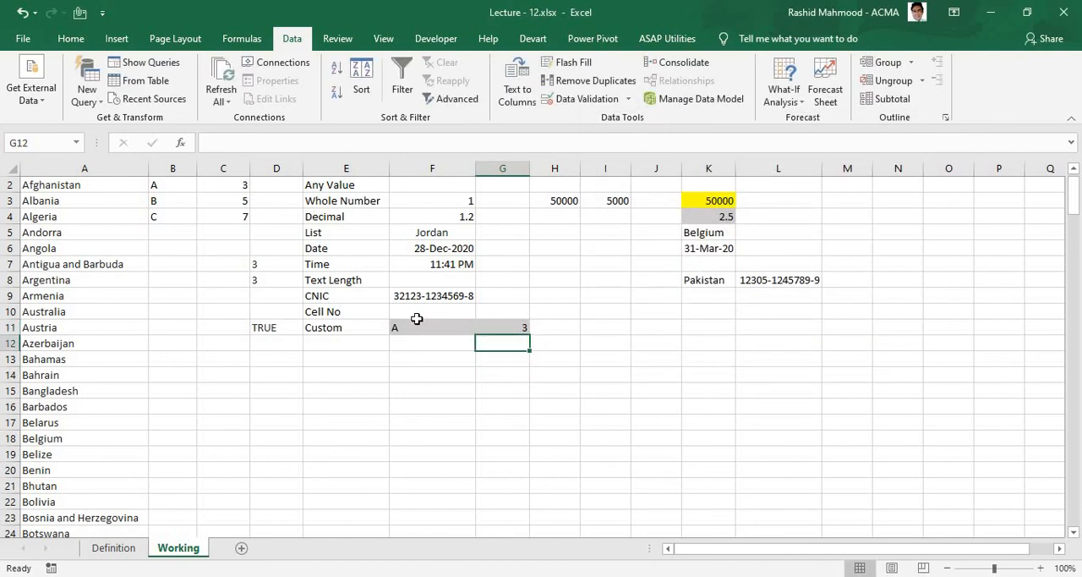
key(Up)
text(4)
key(Return)
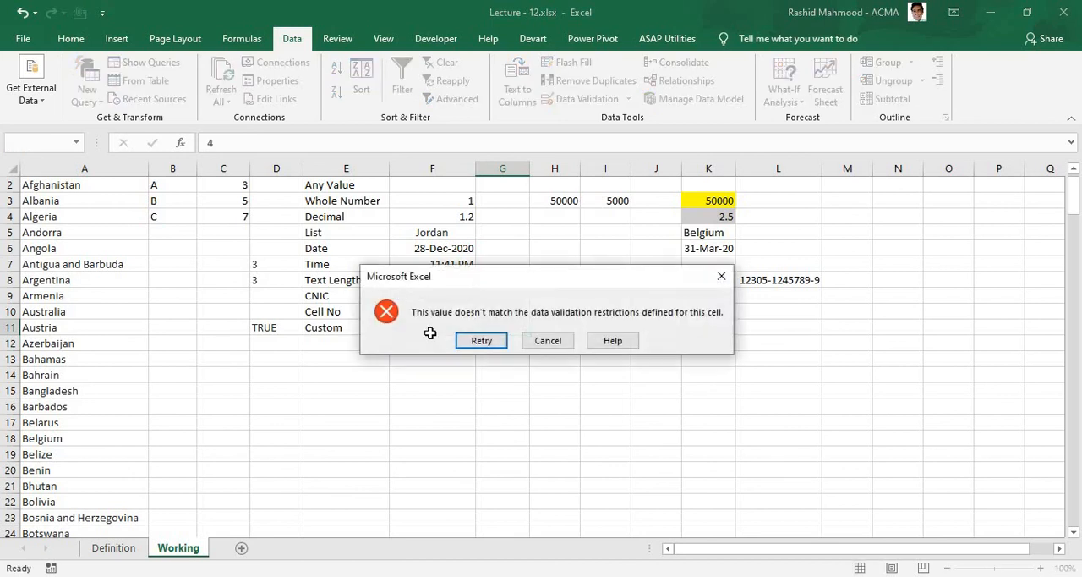
key(Escape)
Step: Change the F11 letter to B and enter 4 in G11 to test the rule
key(Left)
text(B)
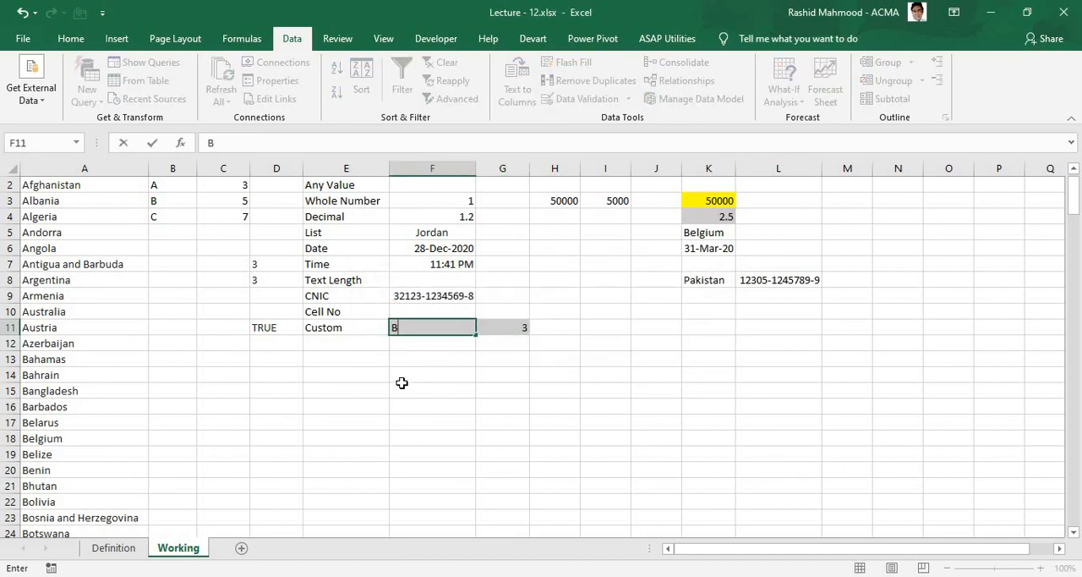
key(Return)
key(Up)
key(Right)
text(4)
key(Return)
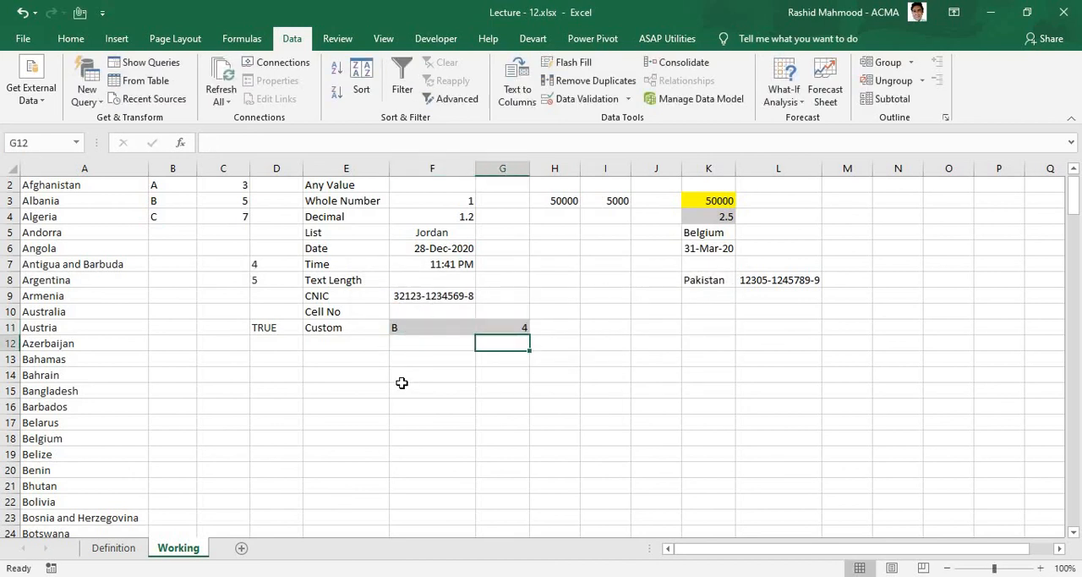
Step: Enter 5 in G11 as the limit for letter B, and try 6 before cancelling that entry
key(Up)
text(5)
key(Return)
key(Up)
text(6)
key(Return)
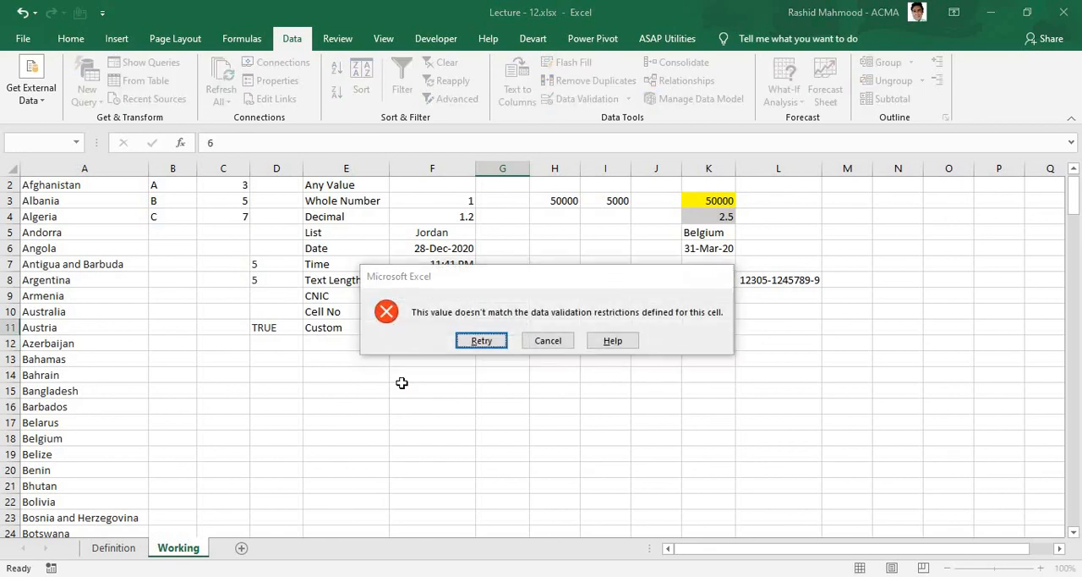
key(Return)
key(Escape)
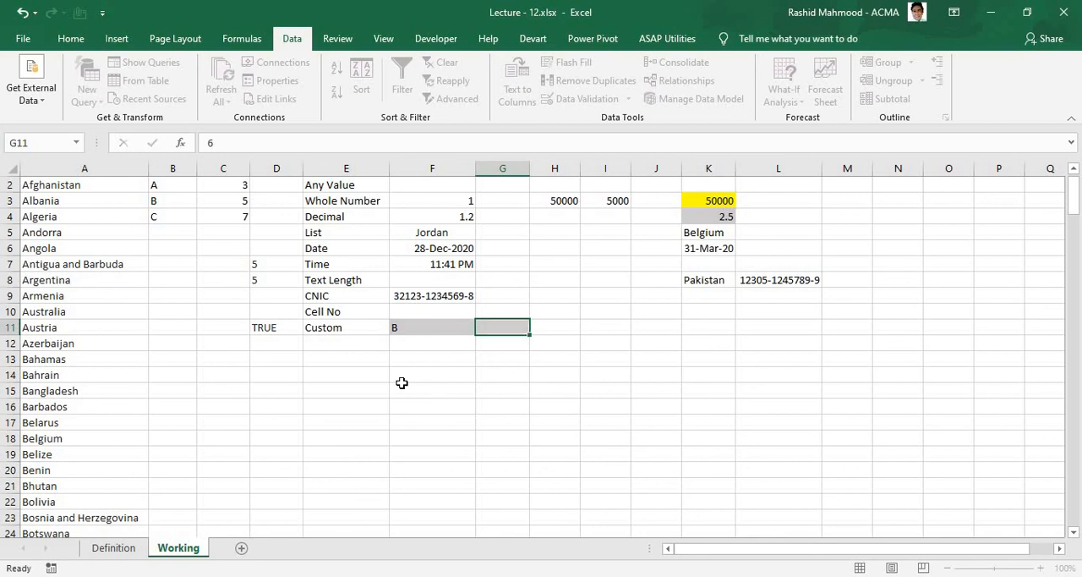
Step: Change the F11 letter to C and enter 6 in G11 to test the rule
key(Left)
text(C)
key(Return)
key(Up)
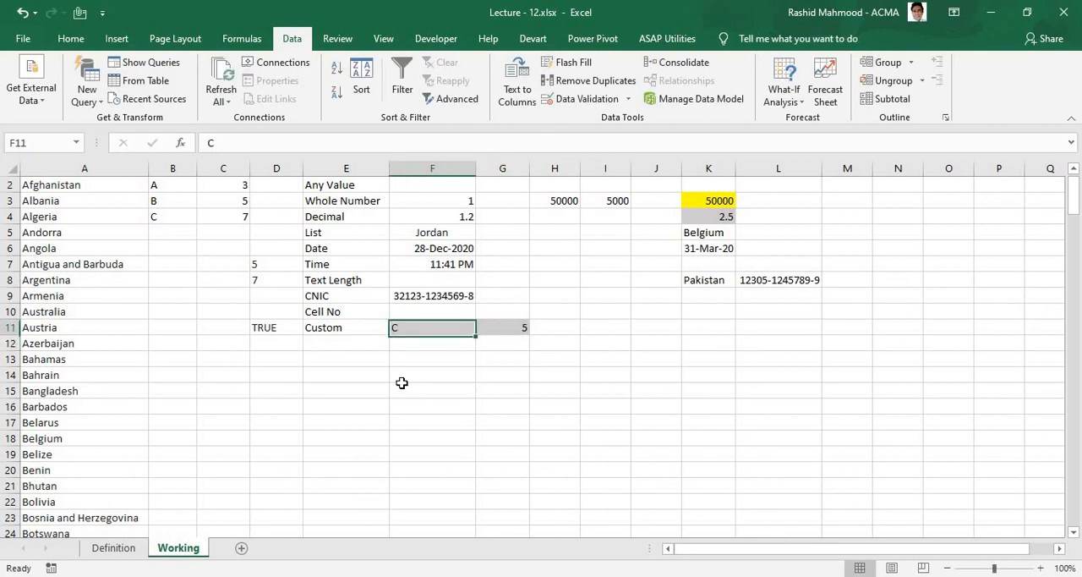
key(Right)
text(6)
key(Return)
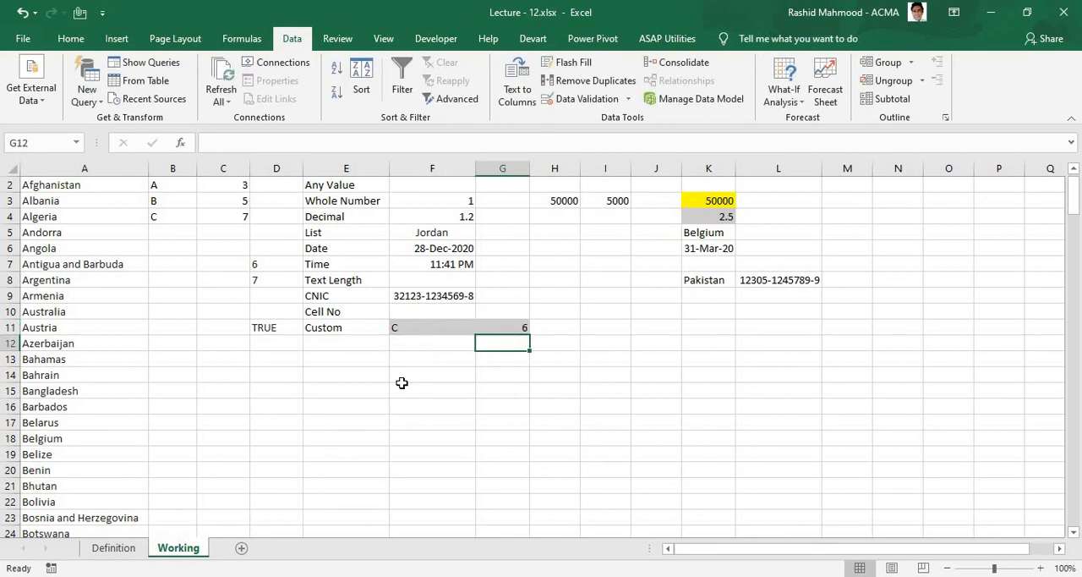
Step: Enter 7 in G11 as the limit for letter C, and try 8 before cancelling that entry
key(Up)
text(7)
key(Return)
key(Up)
text(8)
key(Return)
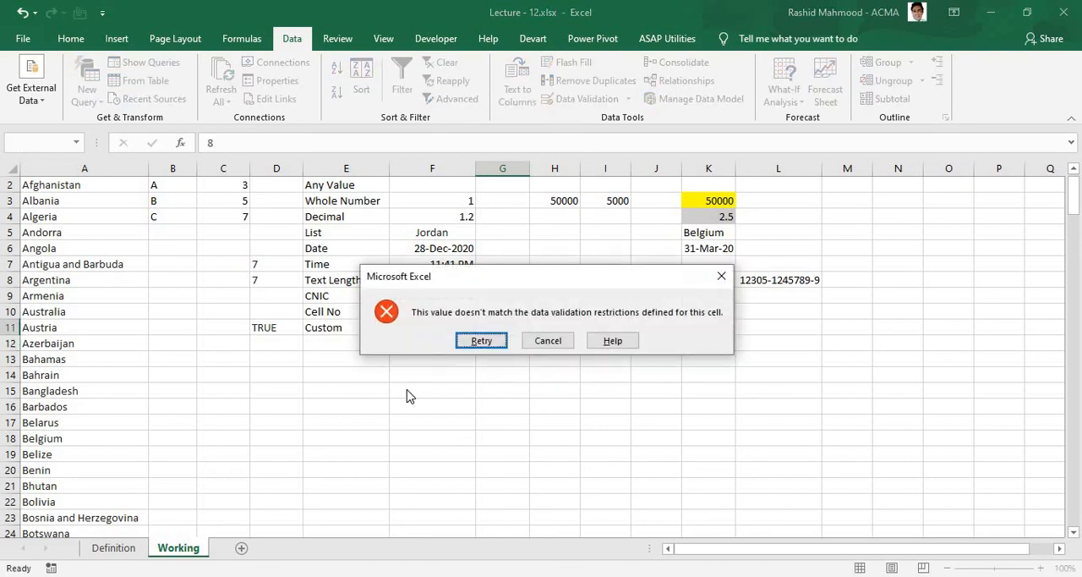
key(Return)
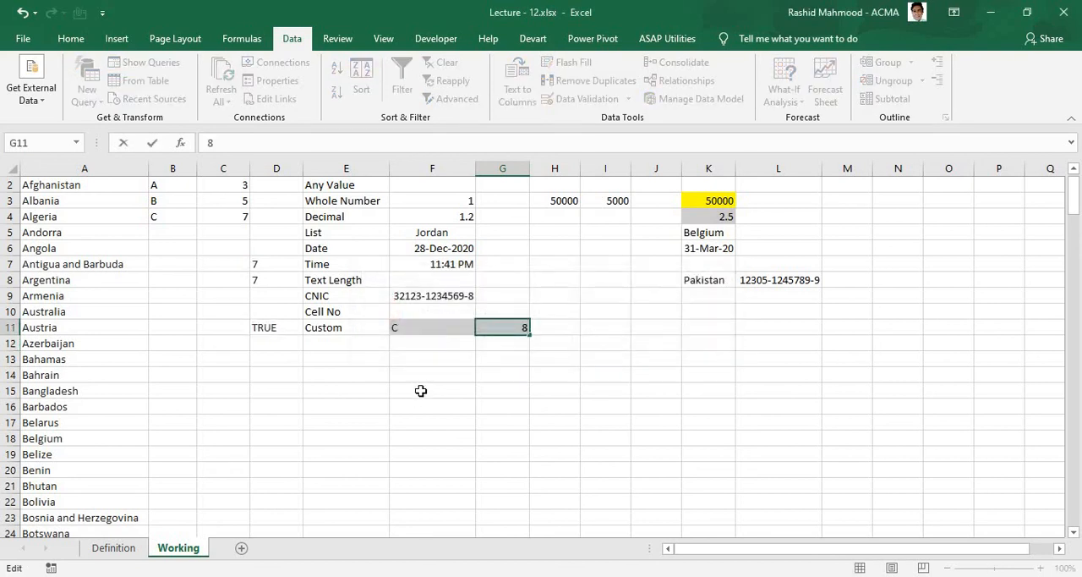
key(Escape)
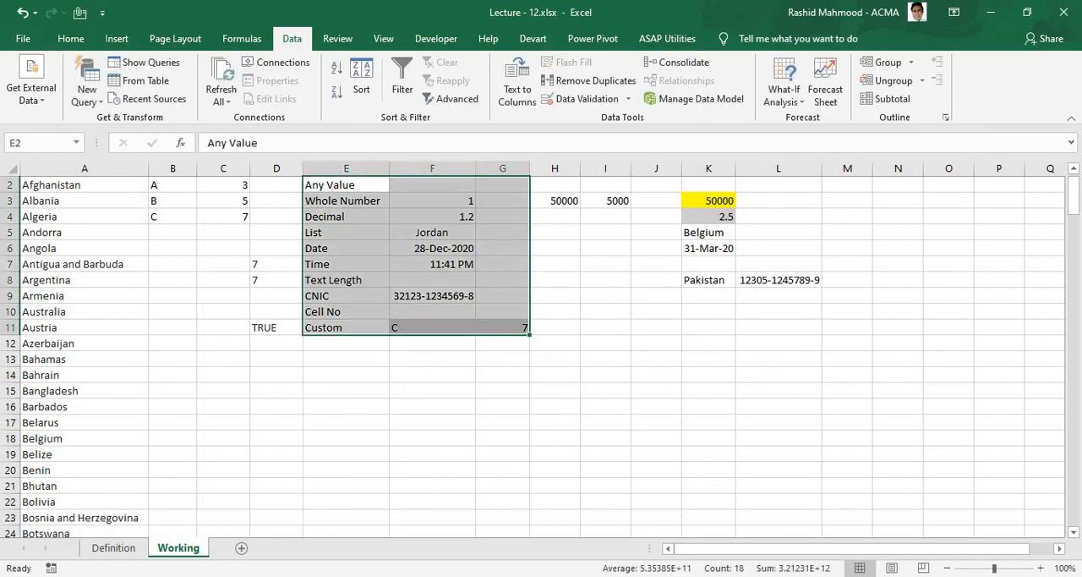
scroll(424, 440, up, 1)
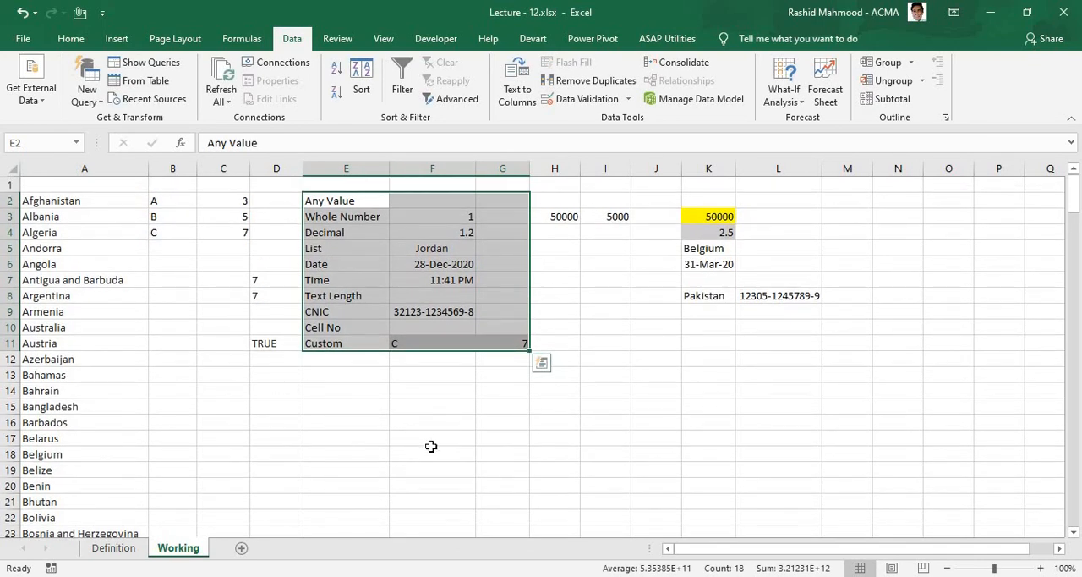